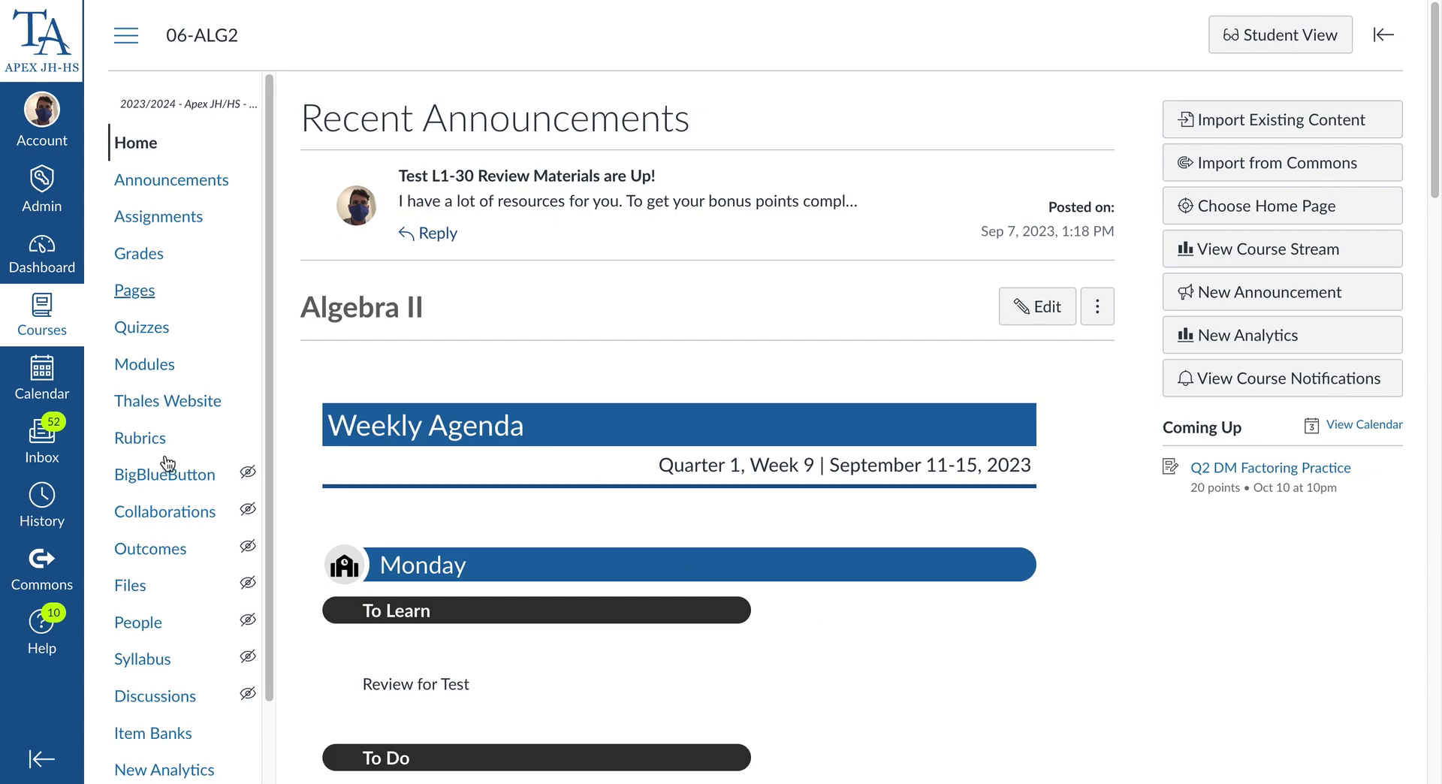
Step: Scroll the Algebra II course navigation sidebar to find the DeltaMath link
scroll(225, 495, down, 5)
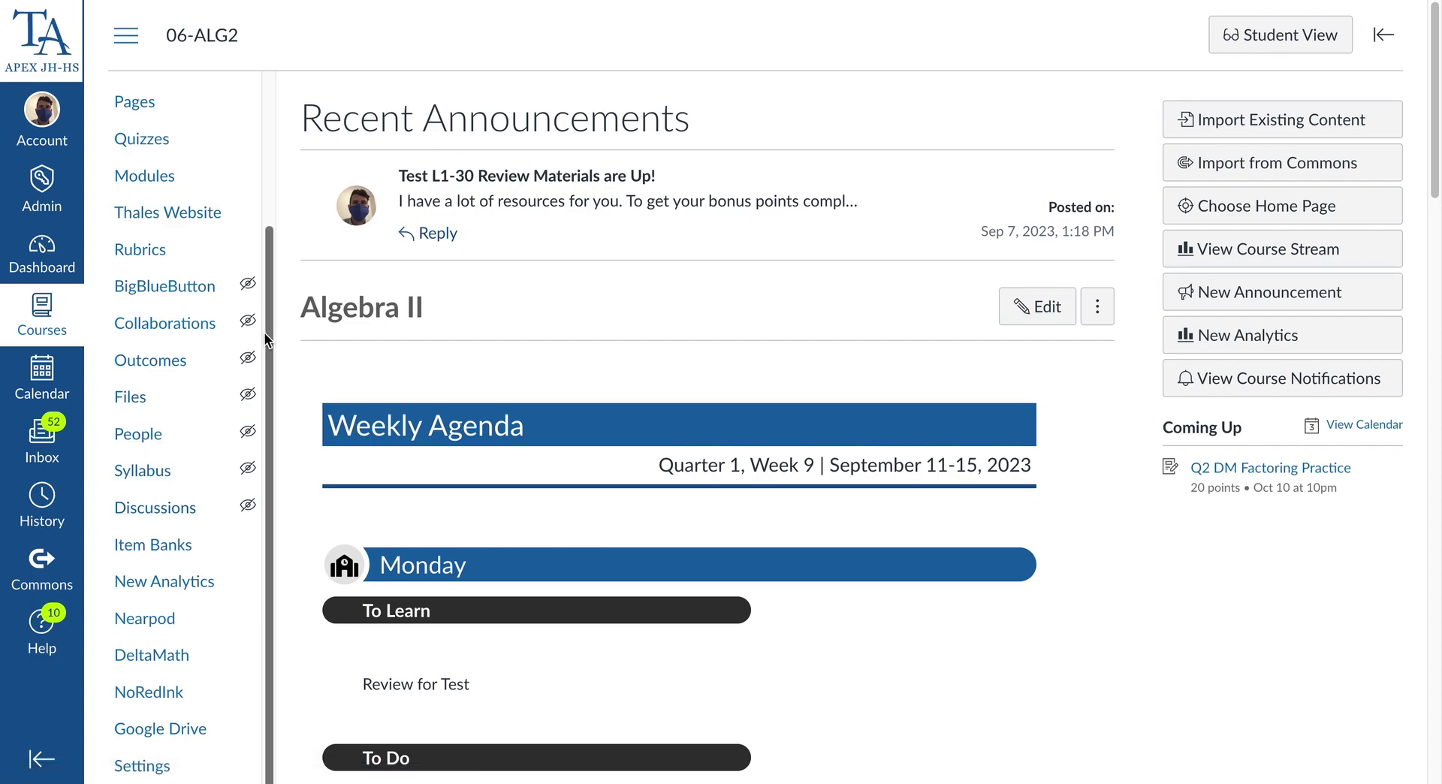
scroll(264, 332, down, 1)
scroll(264, 332, up, 3)
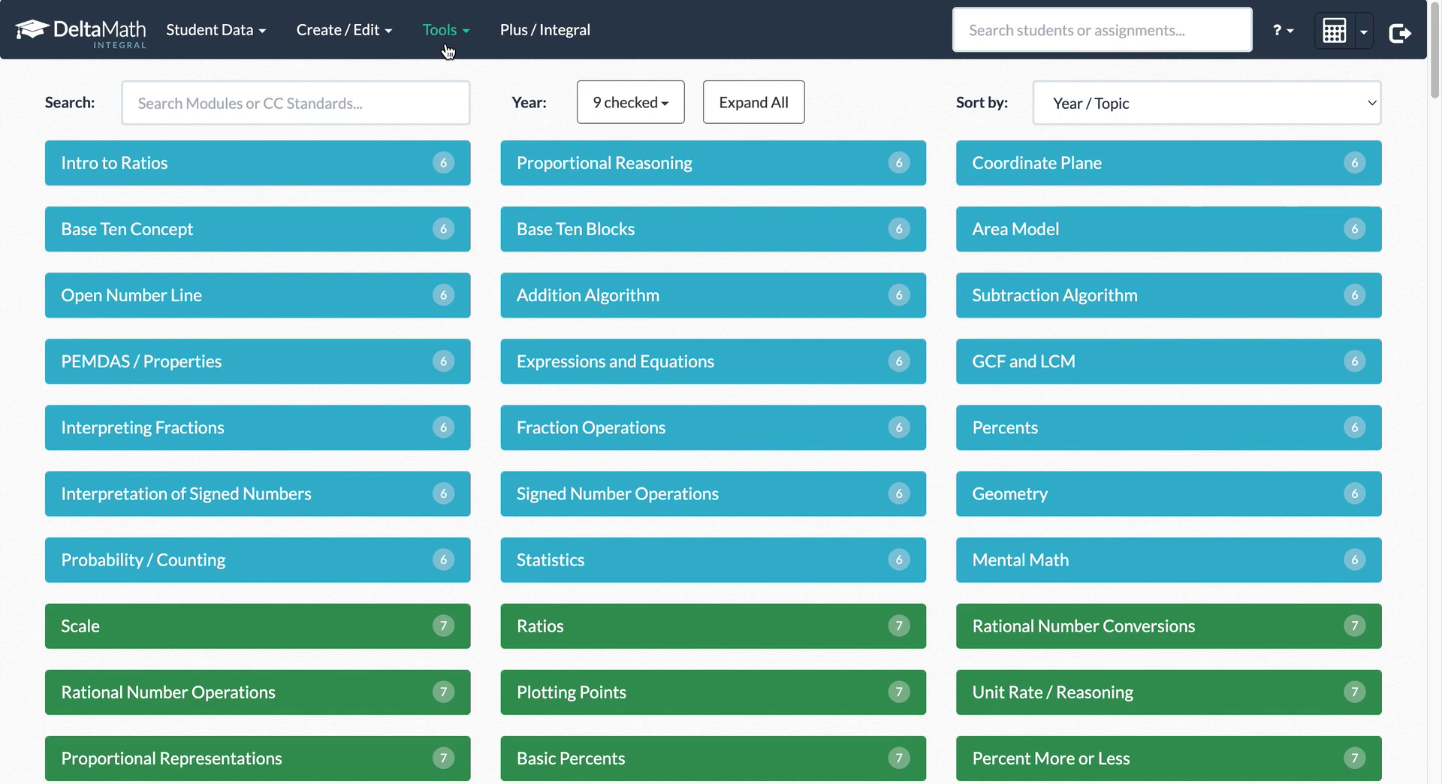
Step: Create a DeltaMath standard assignment and name it 'A2 Lesson 31'
click(348, 38)
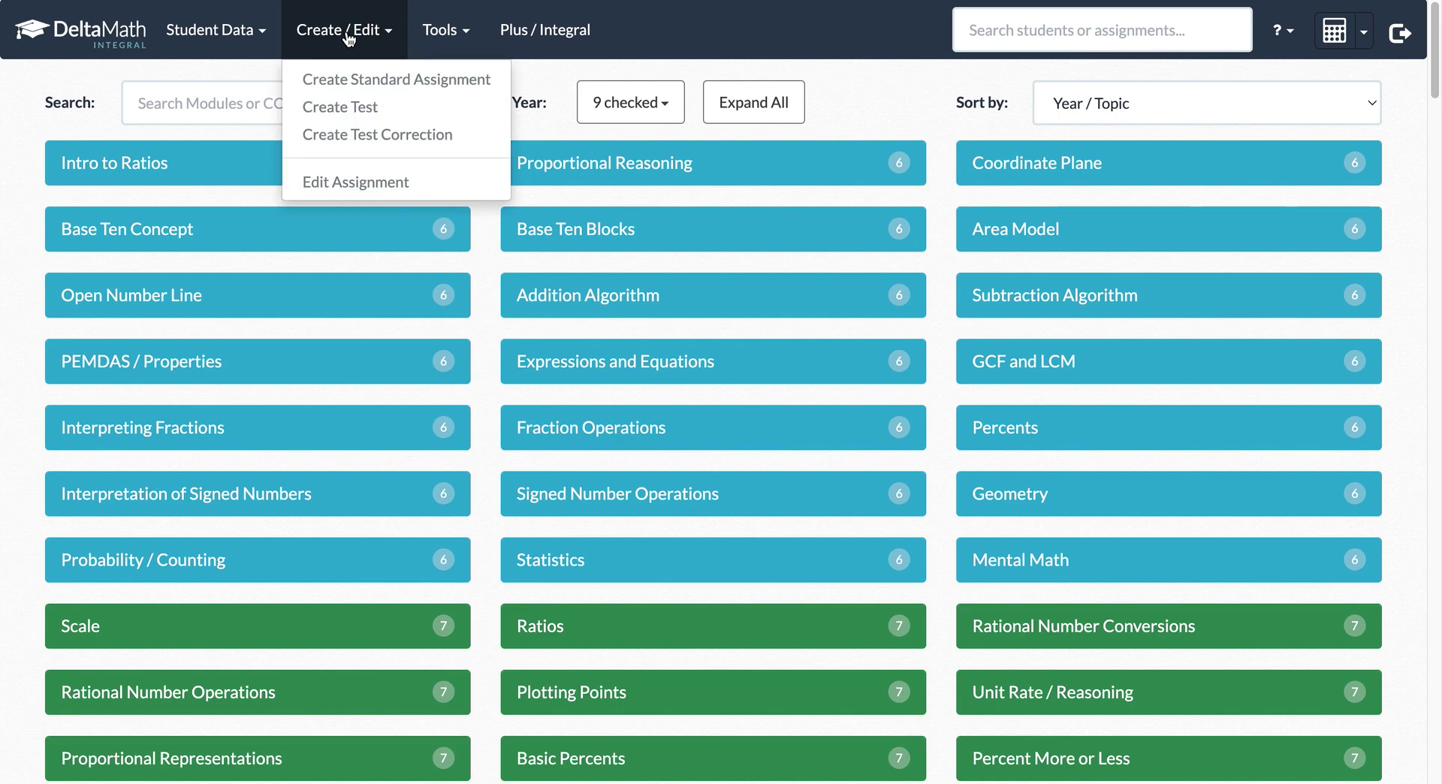
click(386, 83)
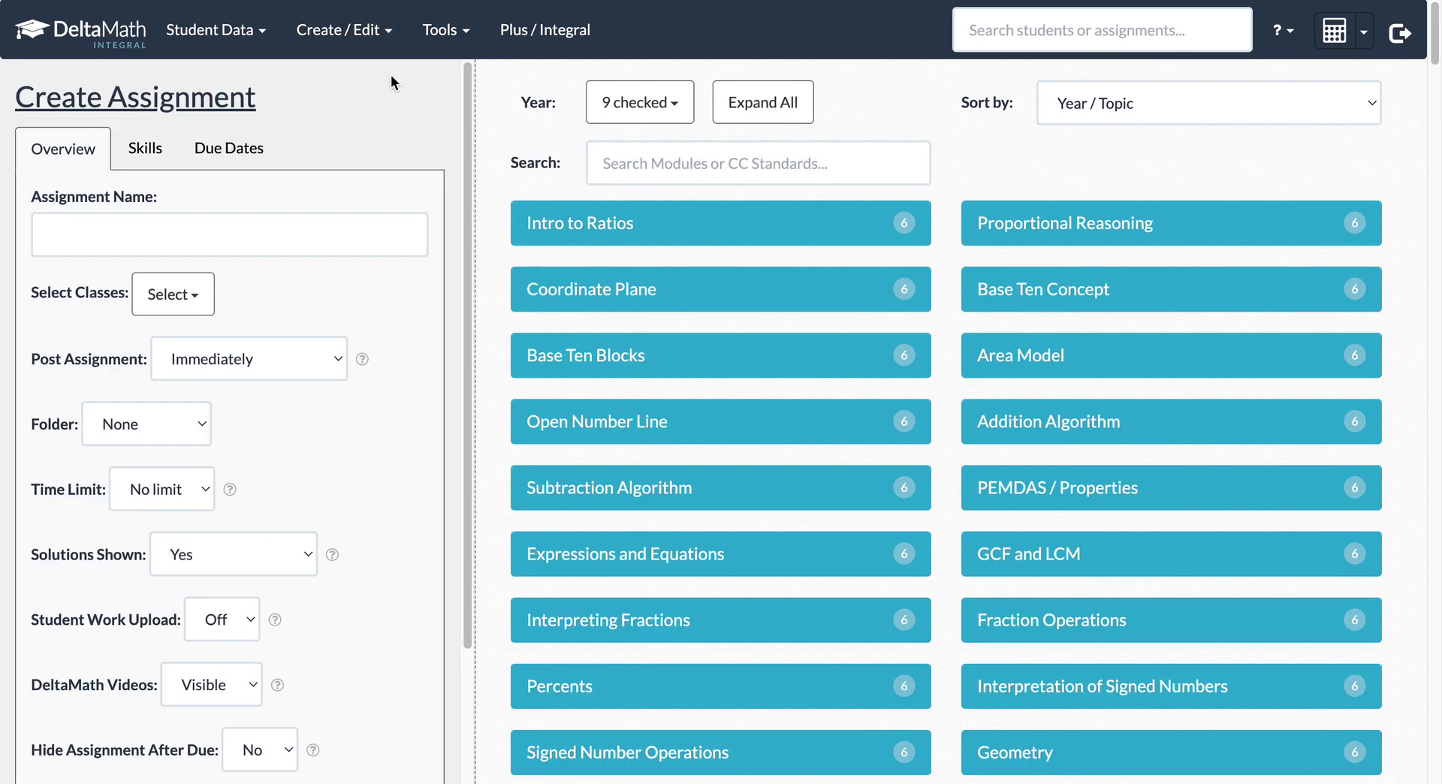
click(155, 230)
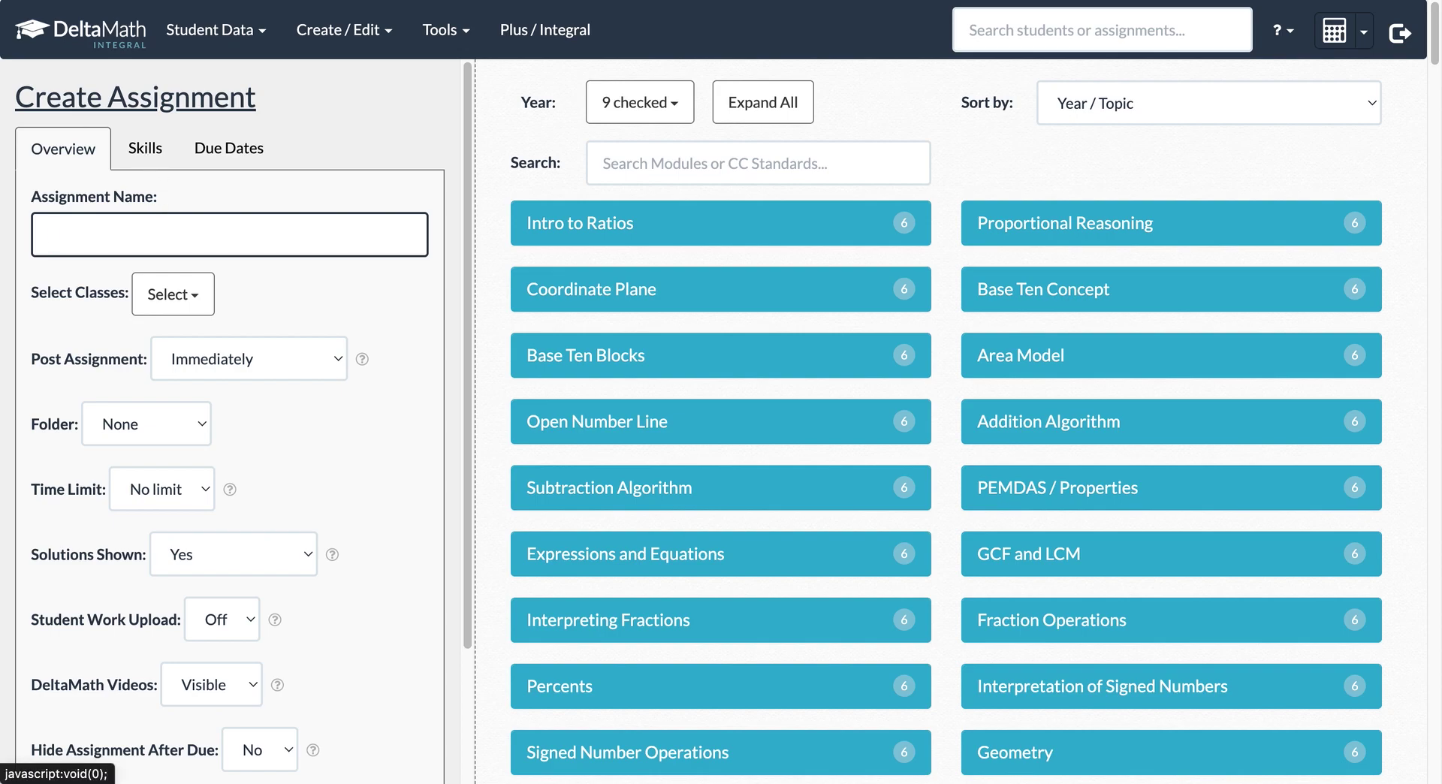
text(A2 Lesson)
text(31)
click(154, 155)
click(71, 153)
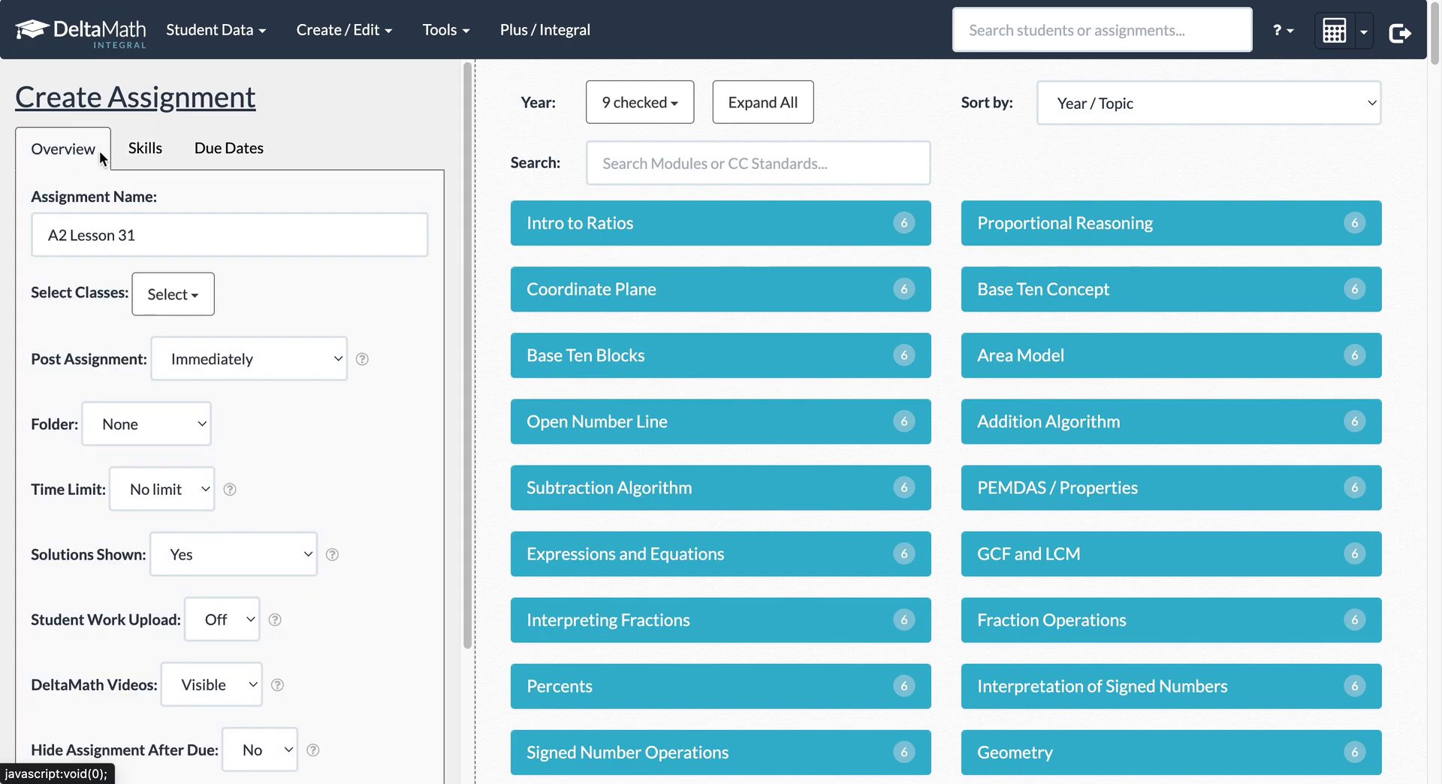
click(197, 302)
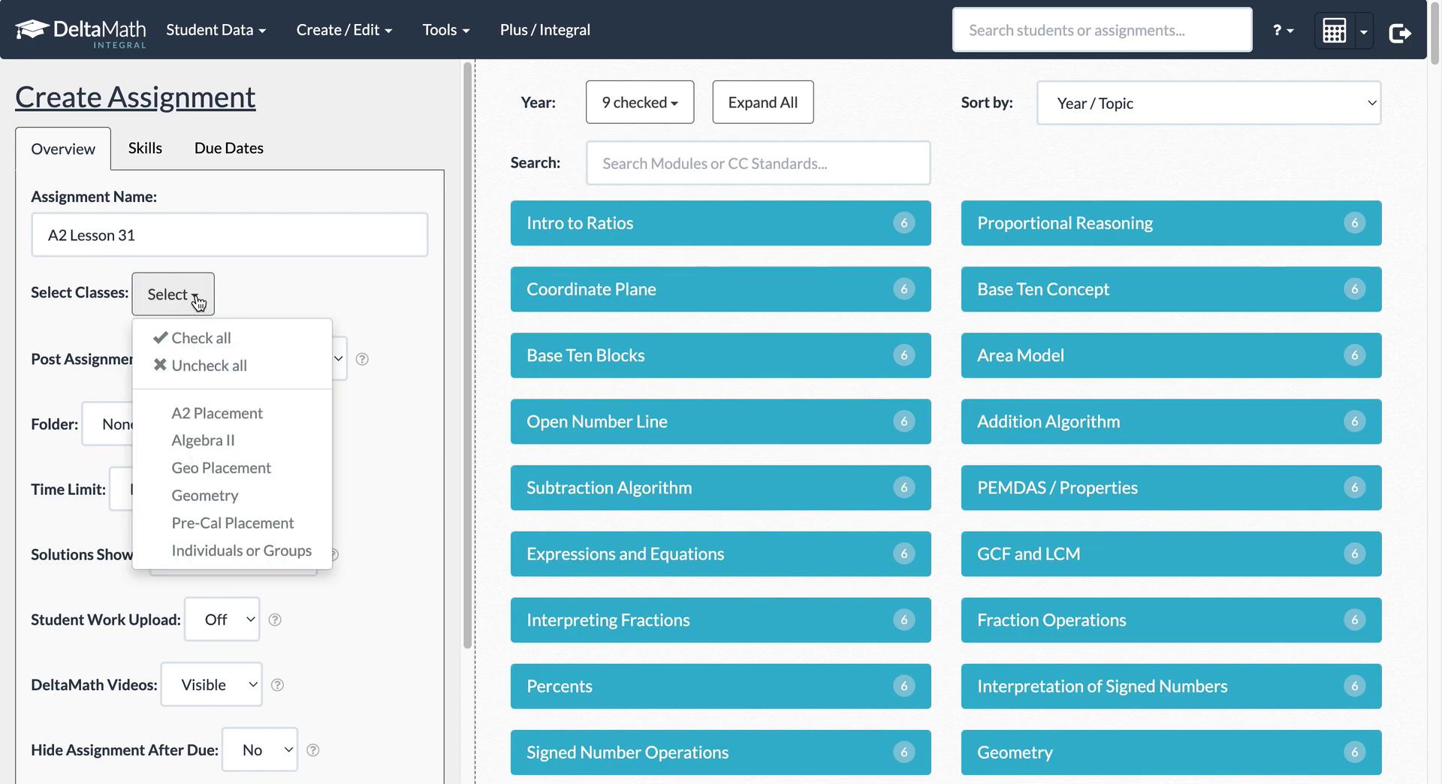
click(244, 306)
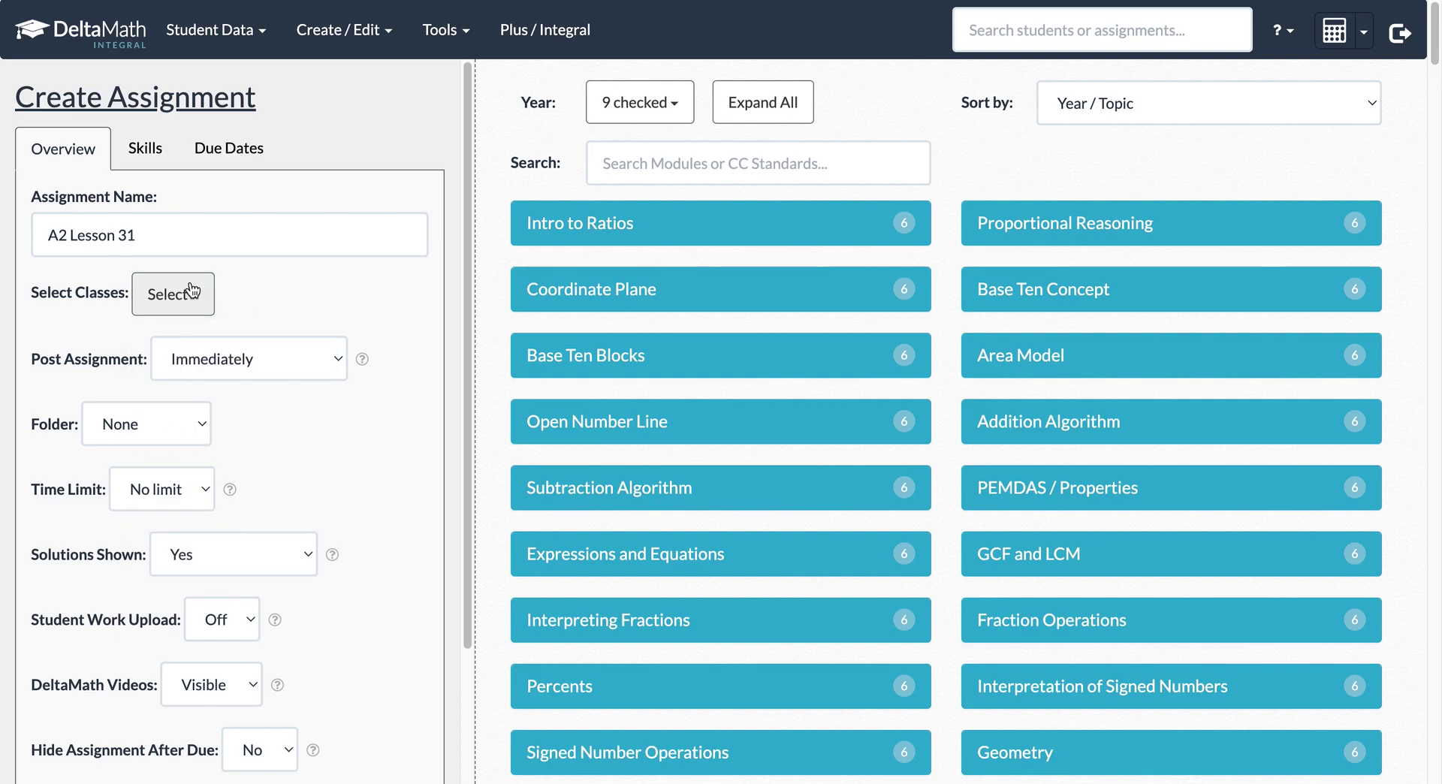
click(195, 293)
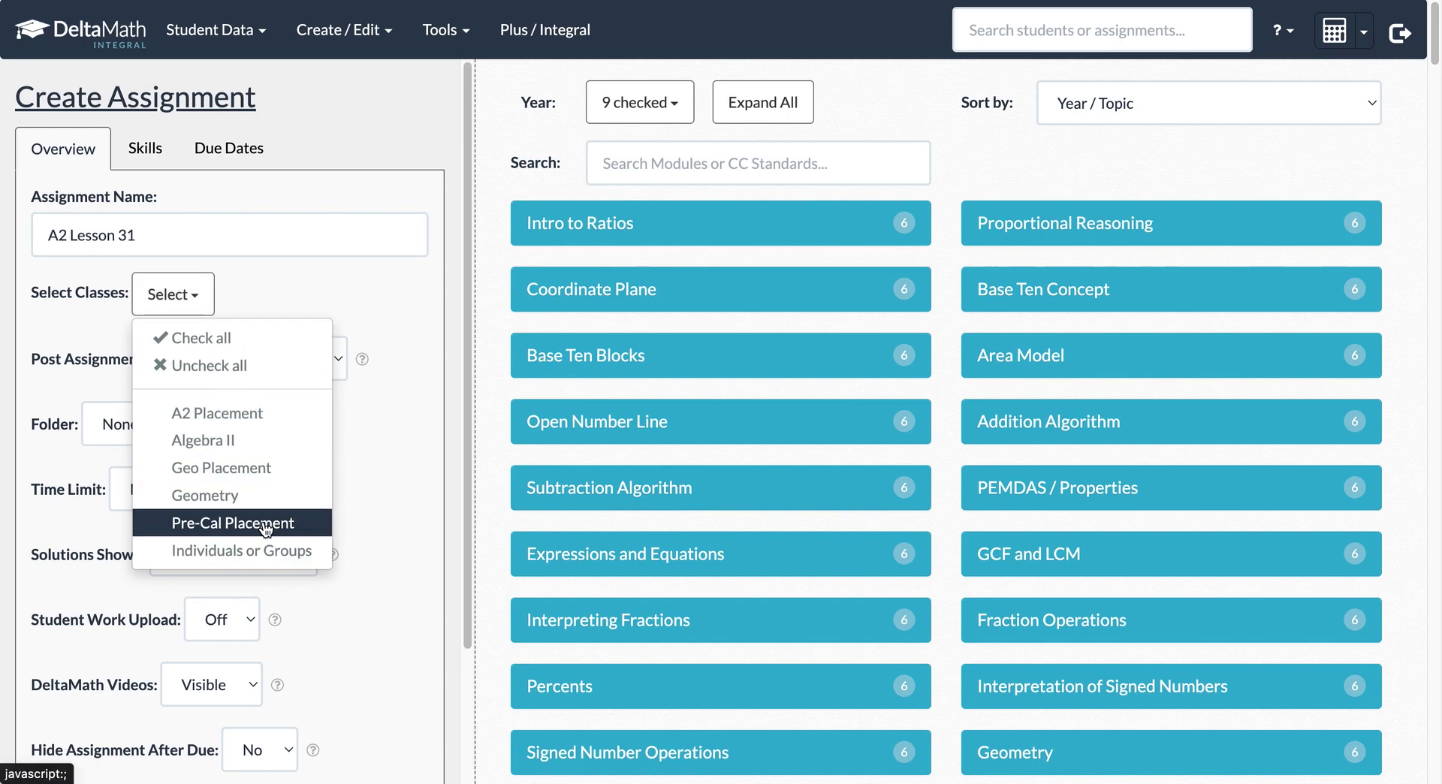
click(198, 298)
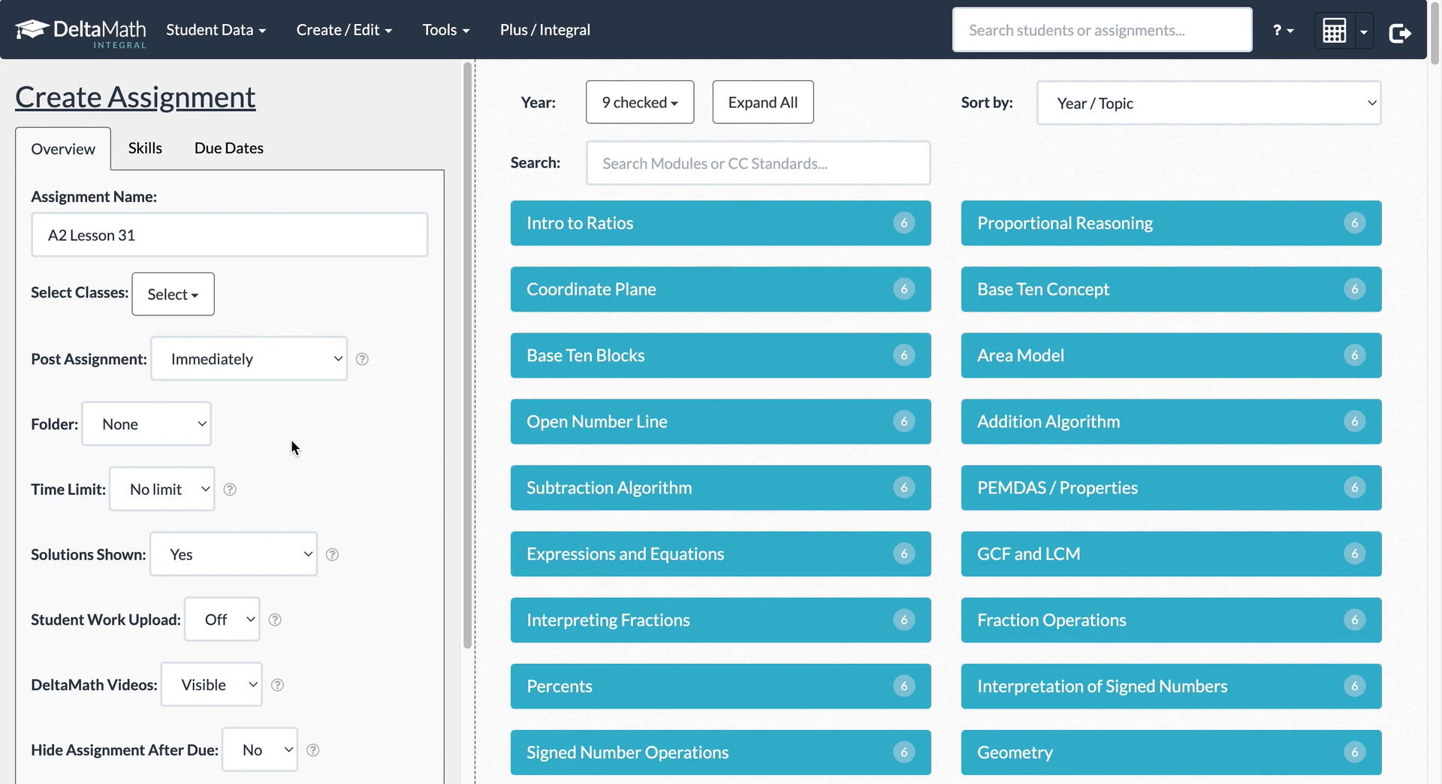
scroll(320, 457, down, 4)
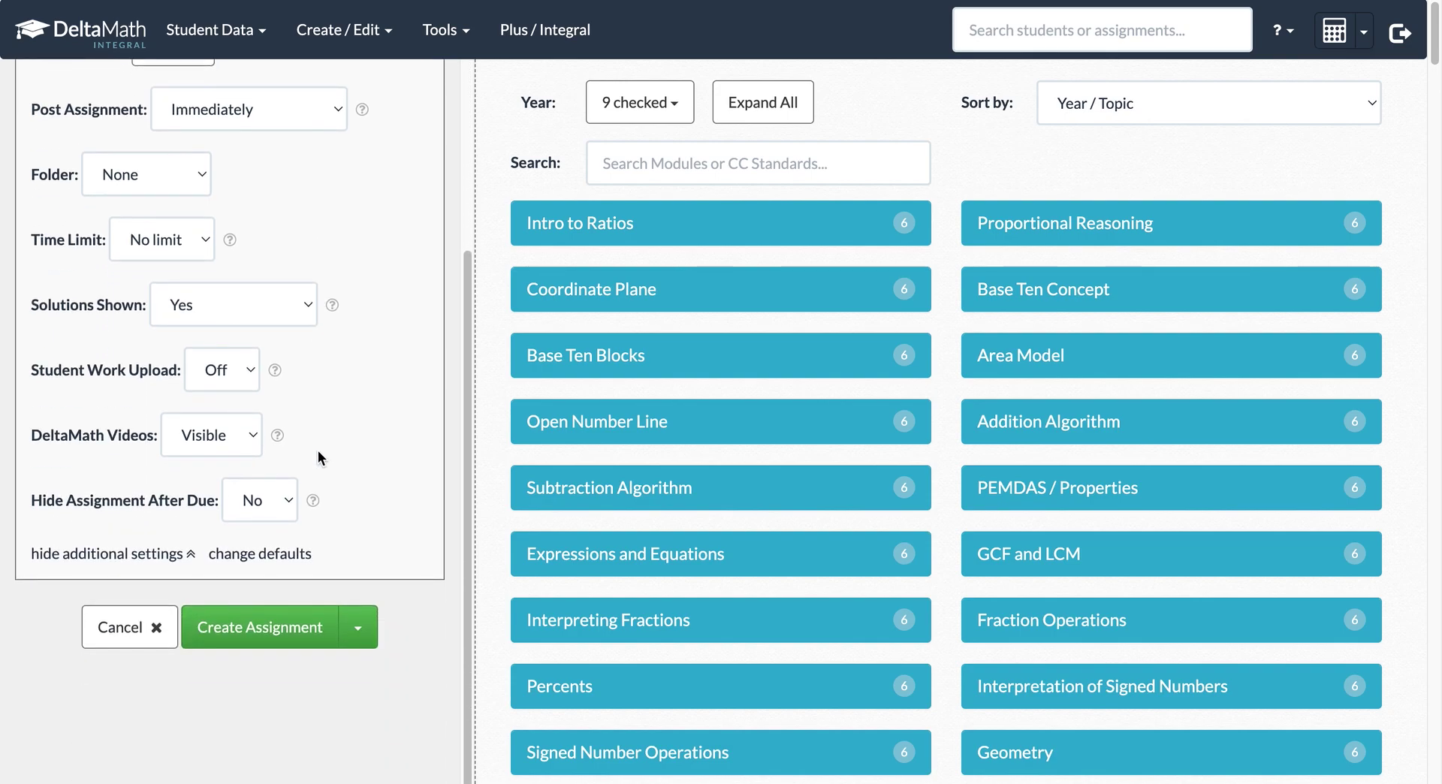
click(202, 179)
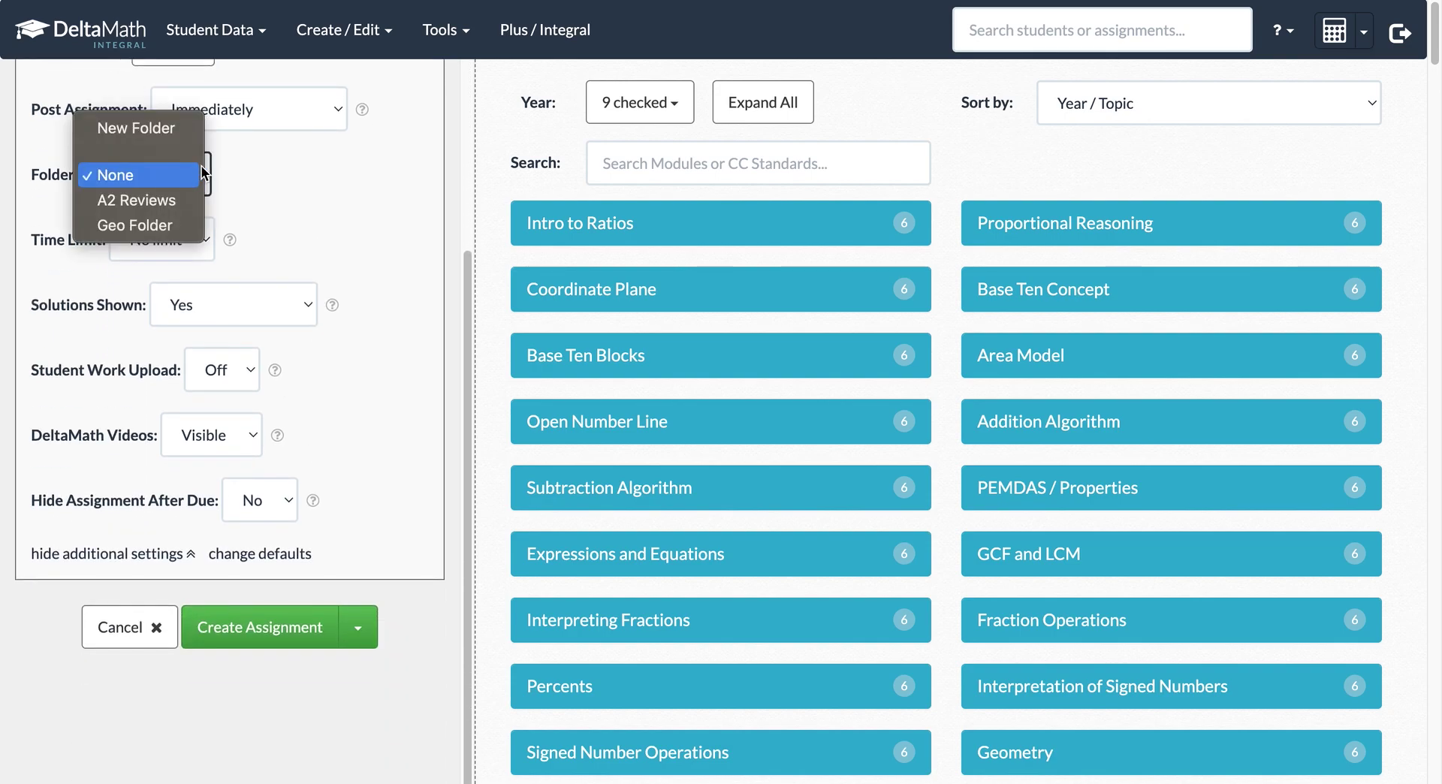
click(201, 174)
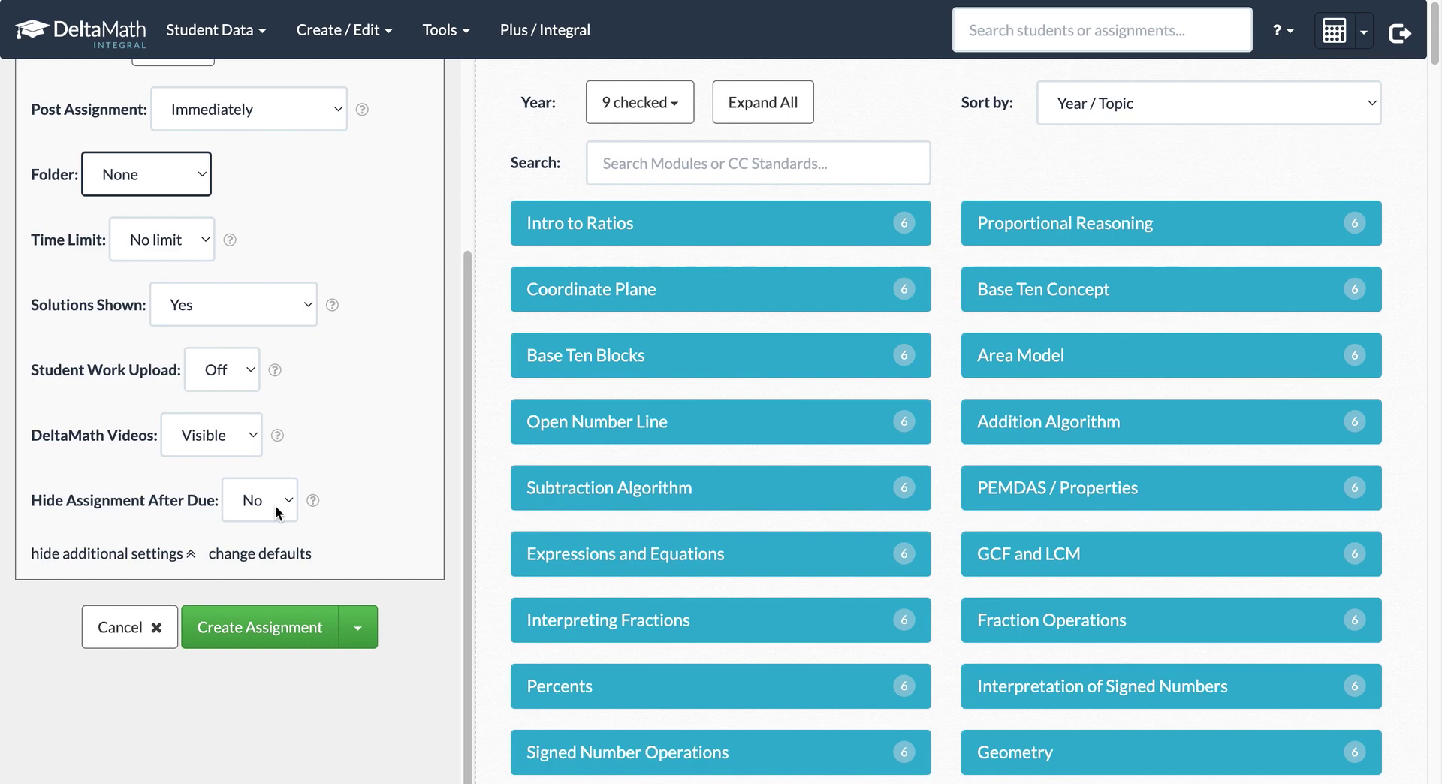
scroll(276, 511, up, 5)
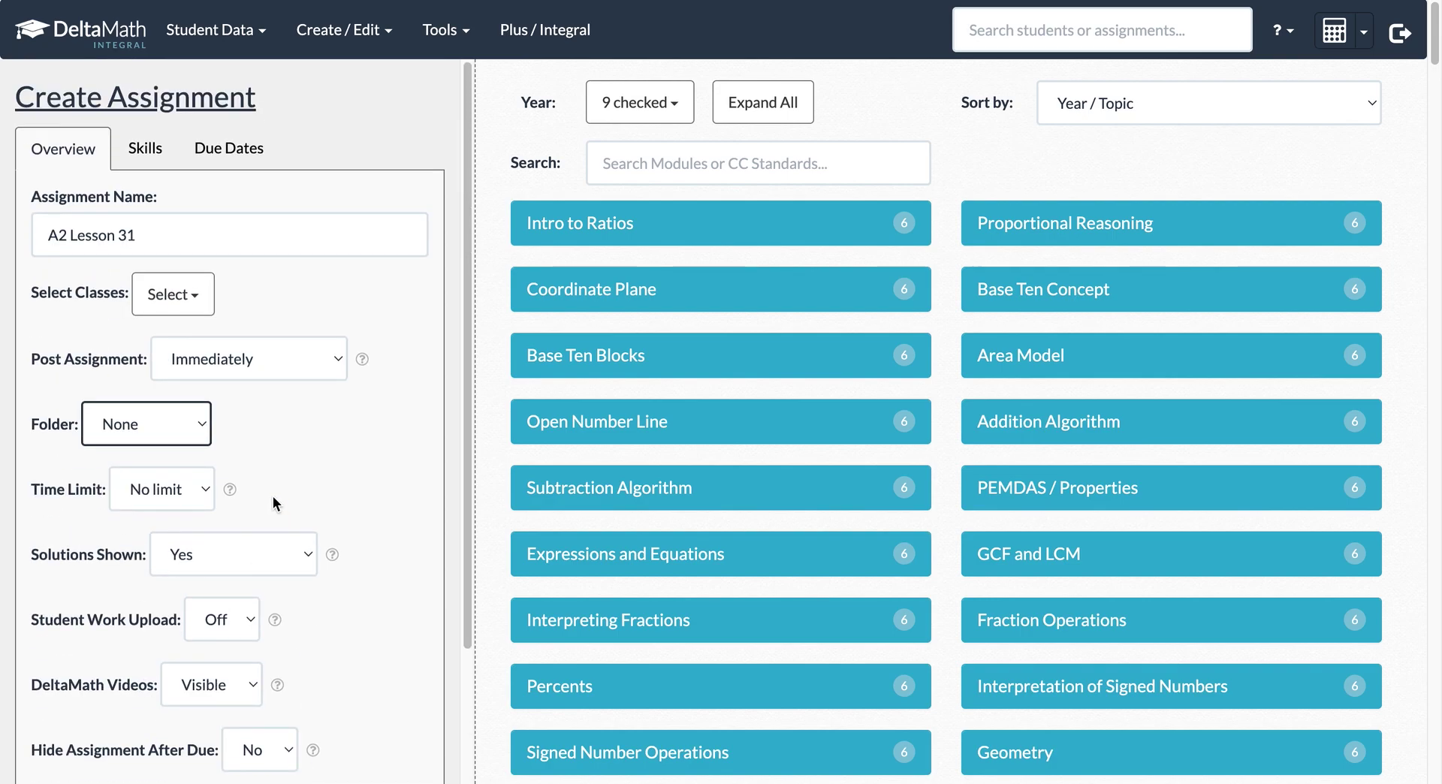
click(147, 153)
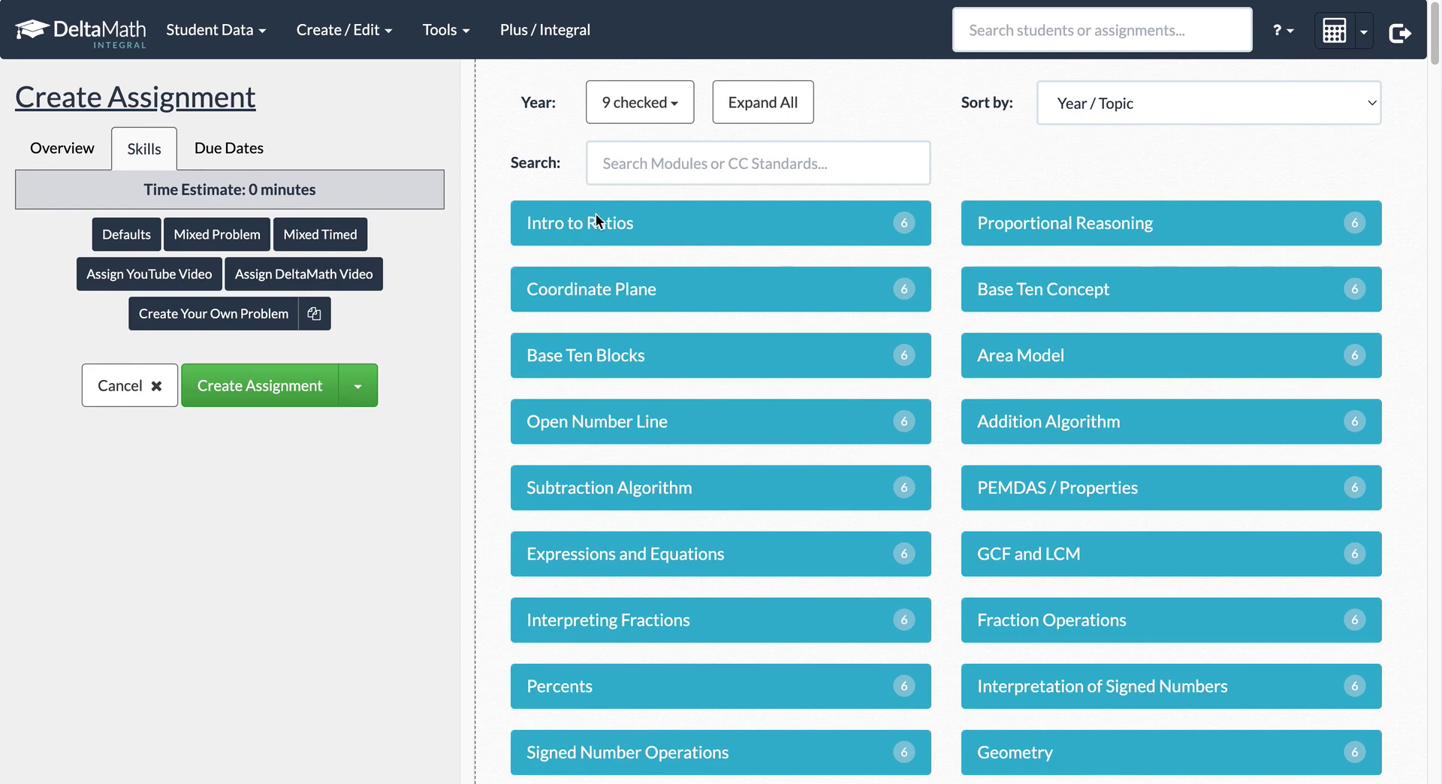
Step: Search the skills for 'rational' and preview a Simplify Rational (Trinomial Only) problem
click(660, 161)
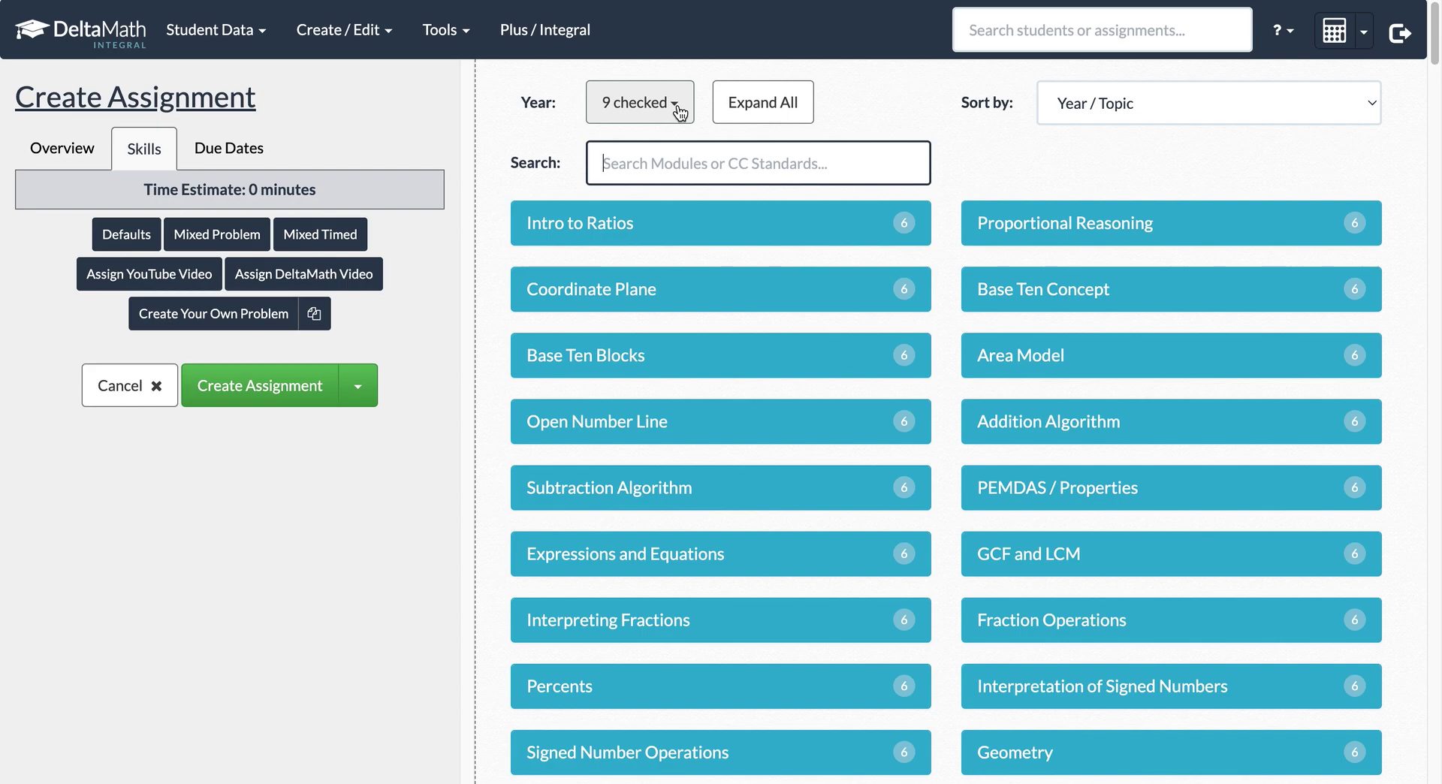
text(ra)
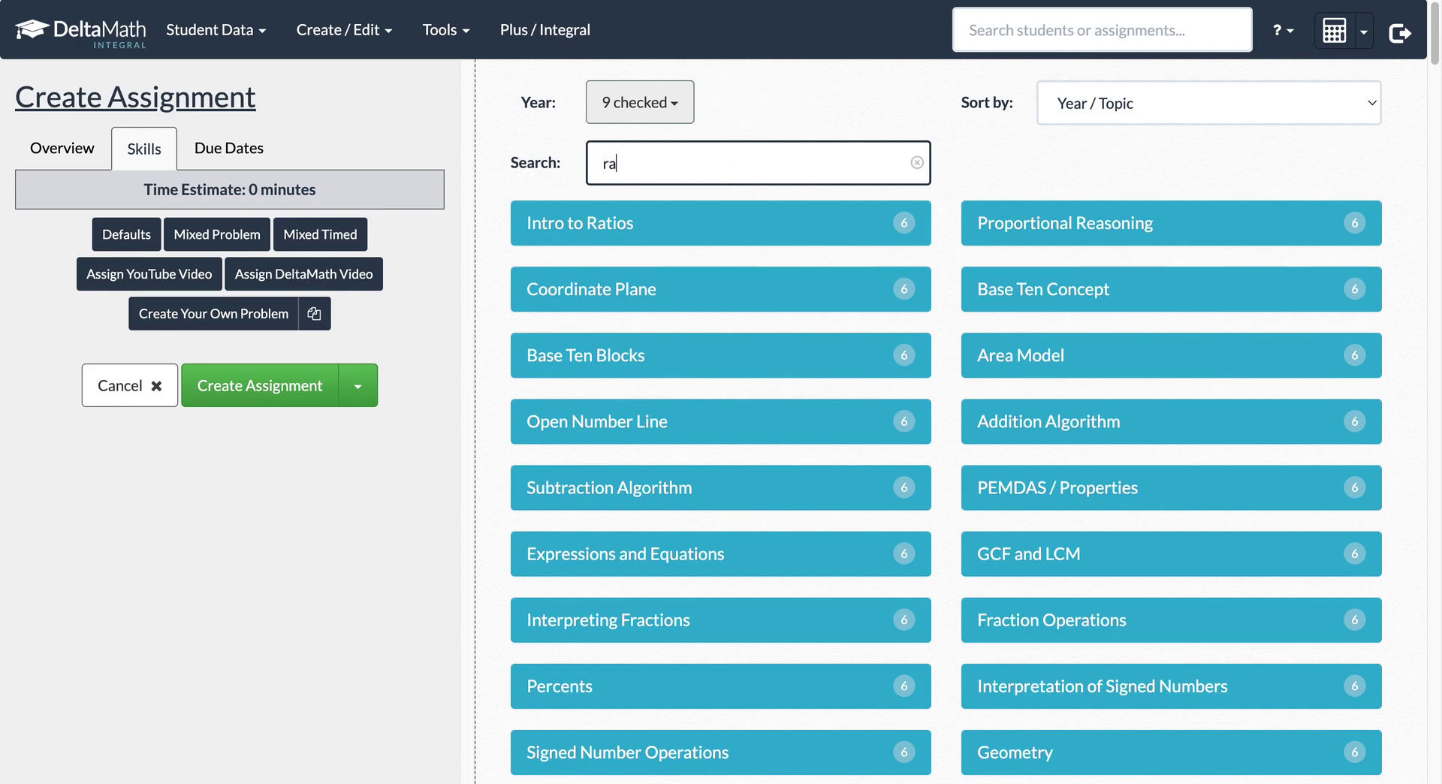
text(tional)
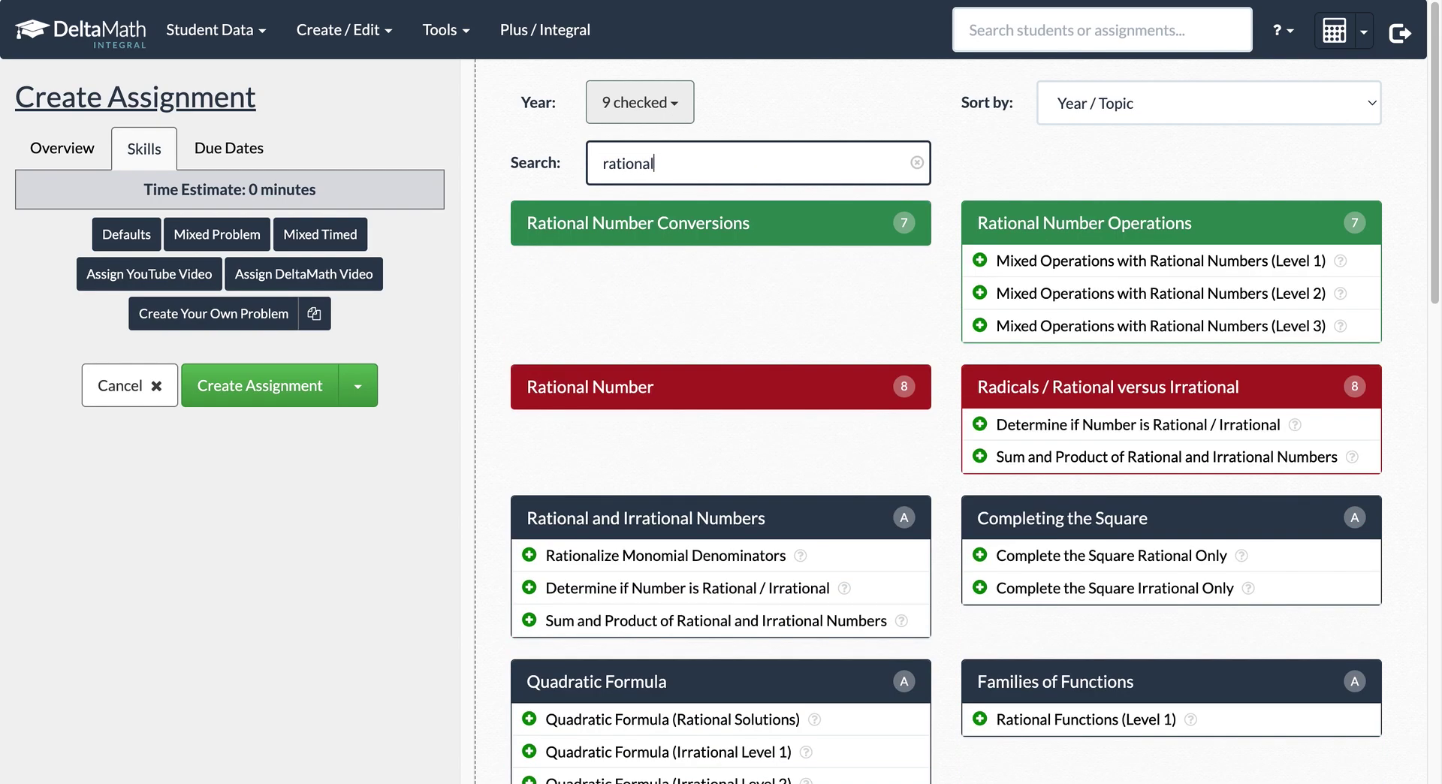
scroll(953, 652, down, 1)
scroll(953, 652, down, 5)
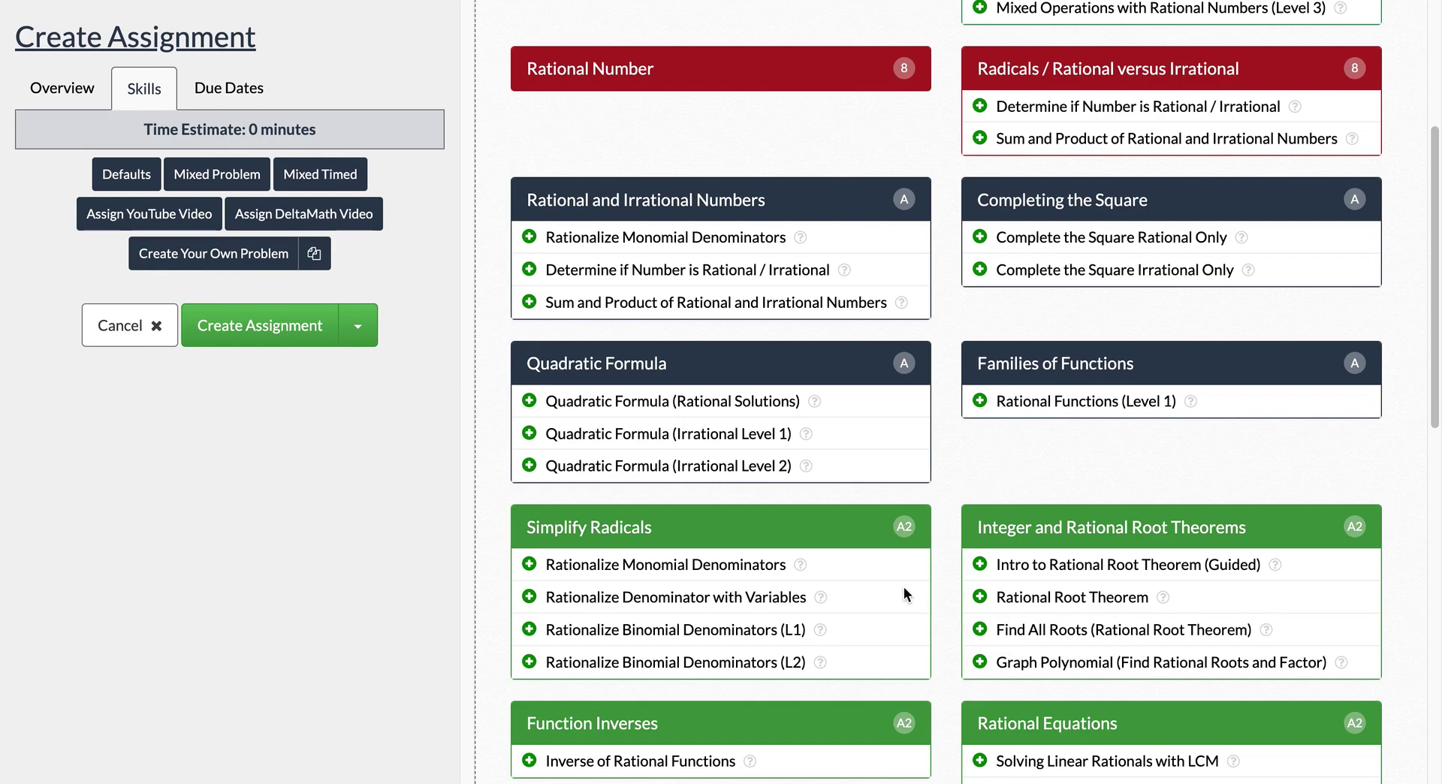
scroll(729, 308, up, 3)
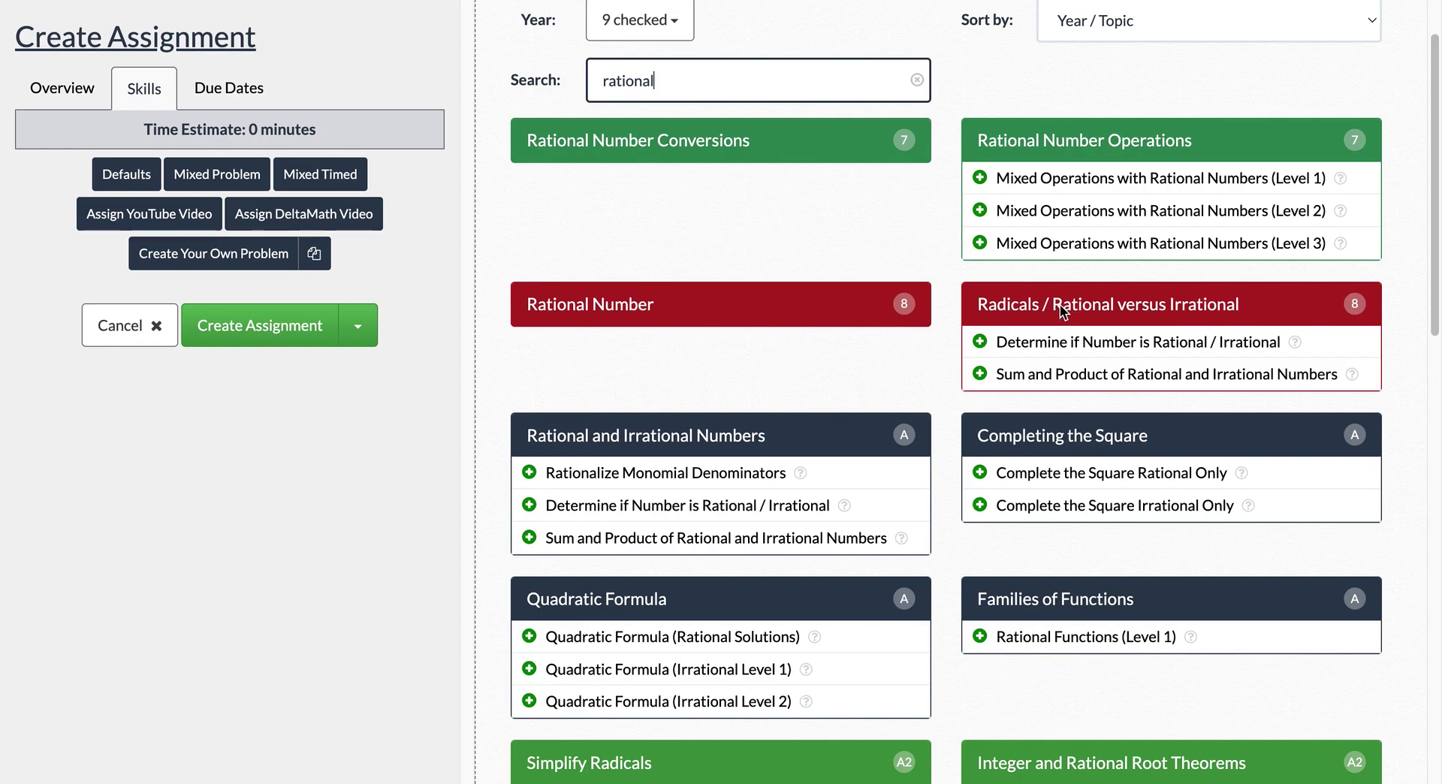
scroll(945, 376, down, 4)
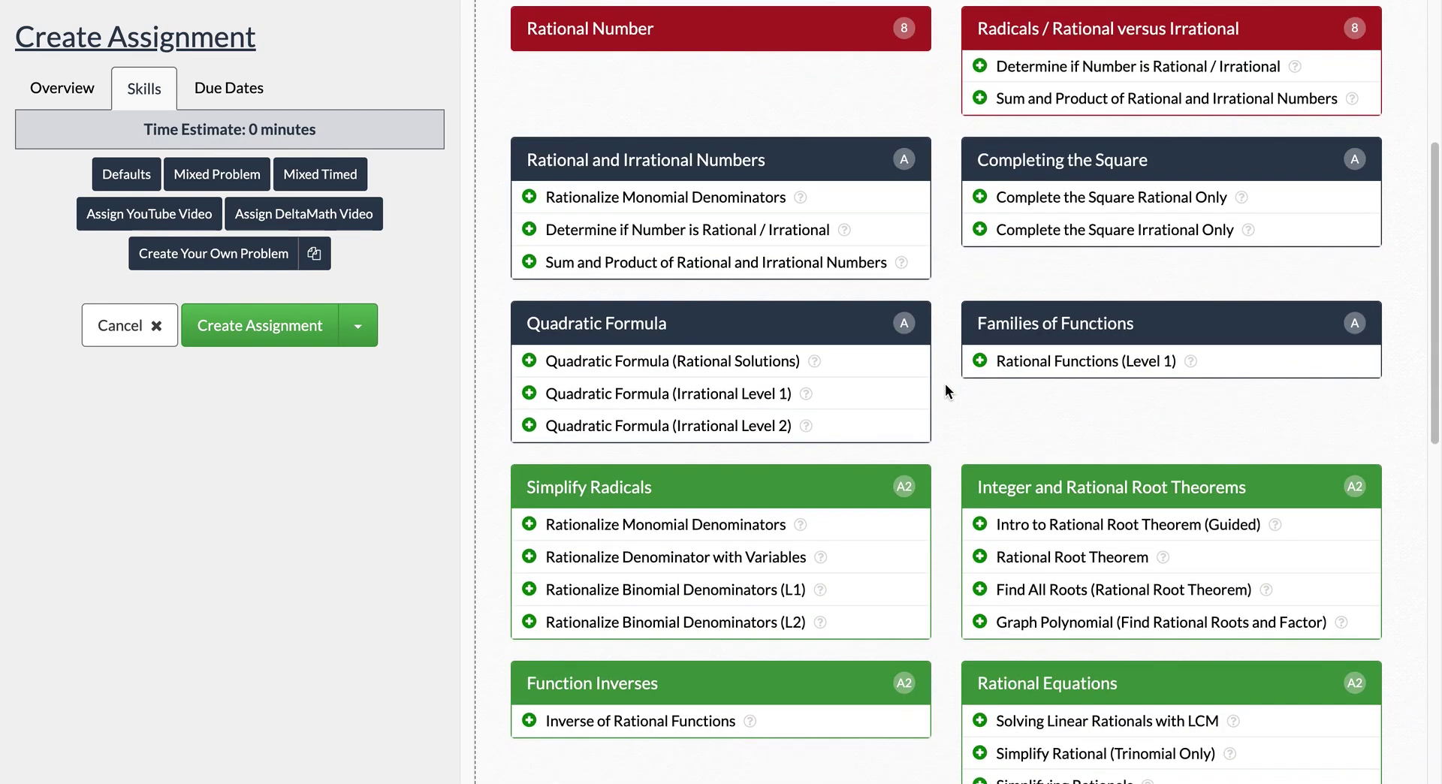
scroll(945, 385, down, 9)
scroll(945, 385, down, 2)
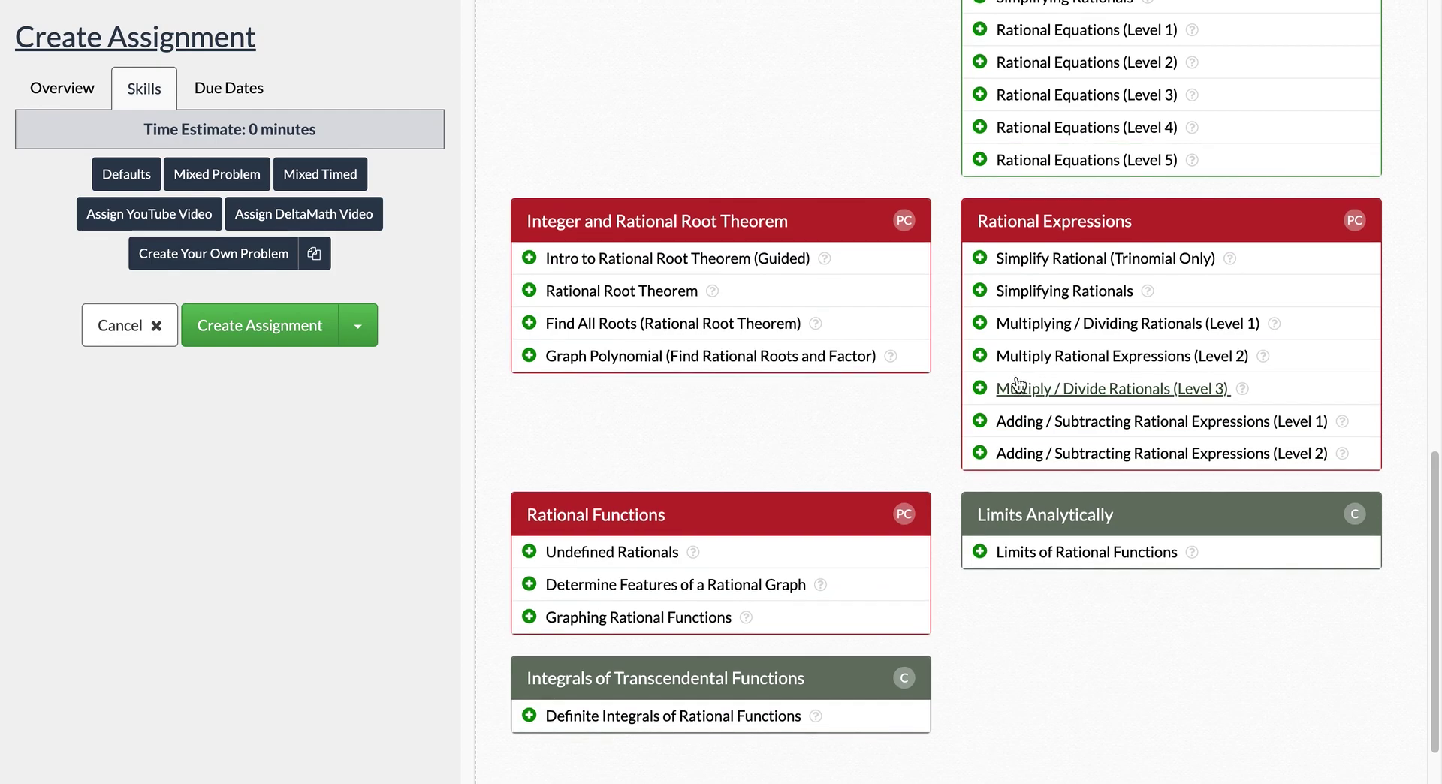
scroll(1017, 386, up, 1)
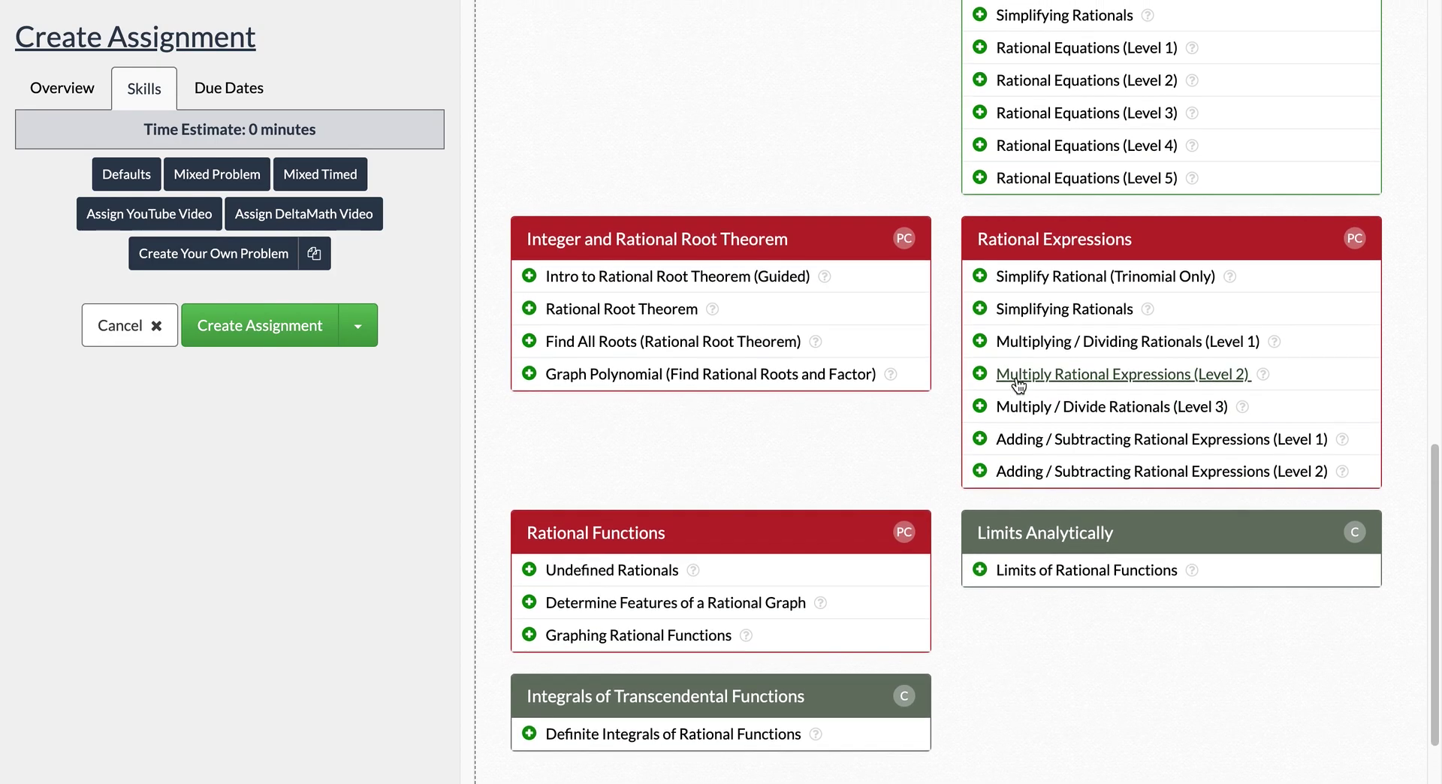
scroll(1018, 383, up, 1)
scroll(1017, 371, up, 1)
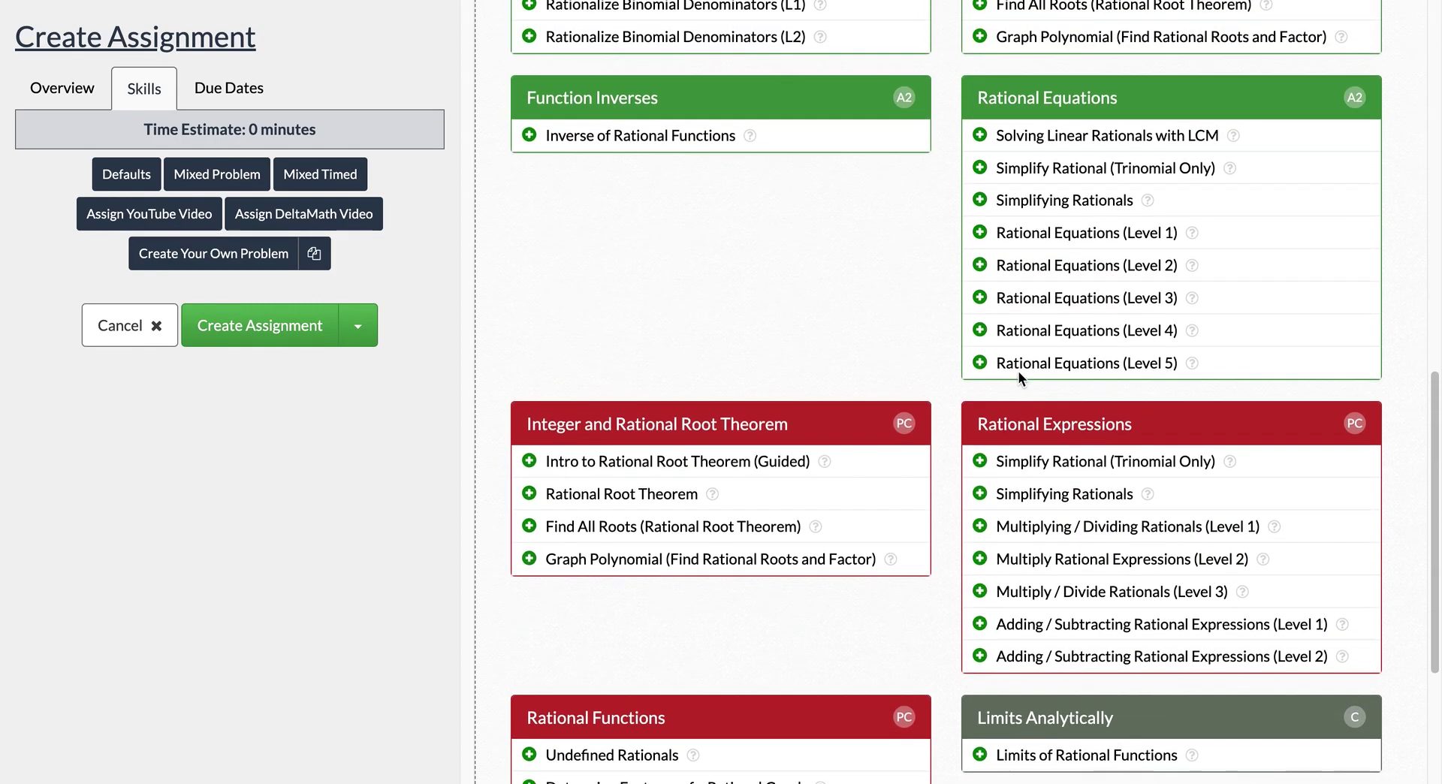
scroll(1018, 376, down, 2)
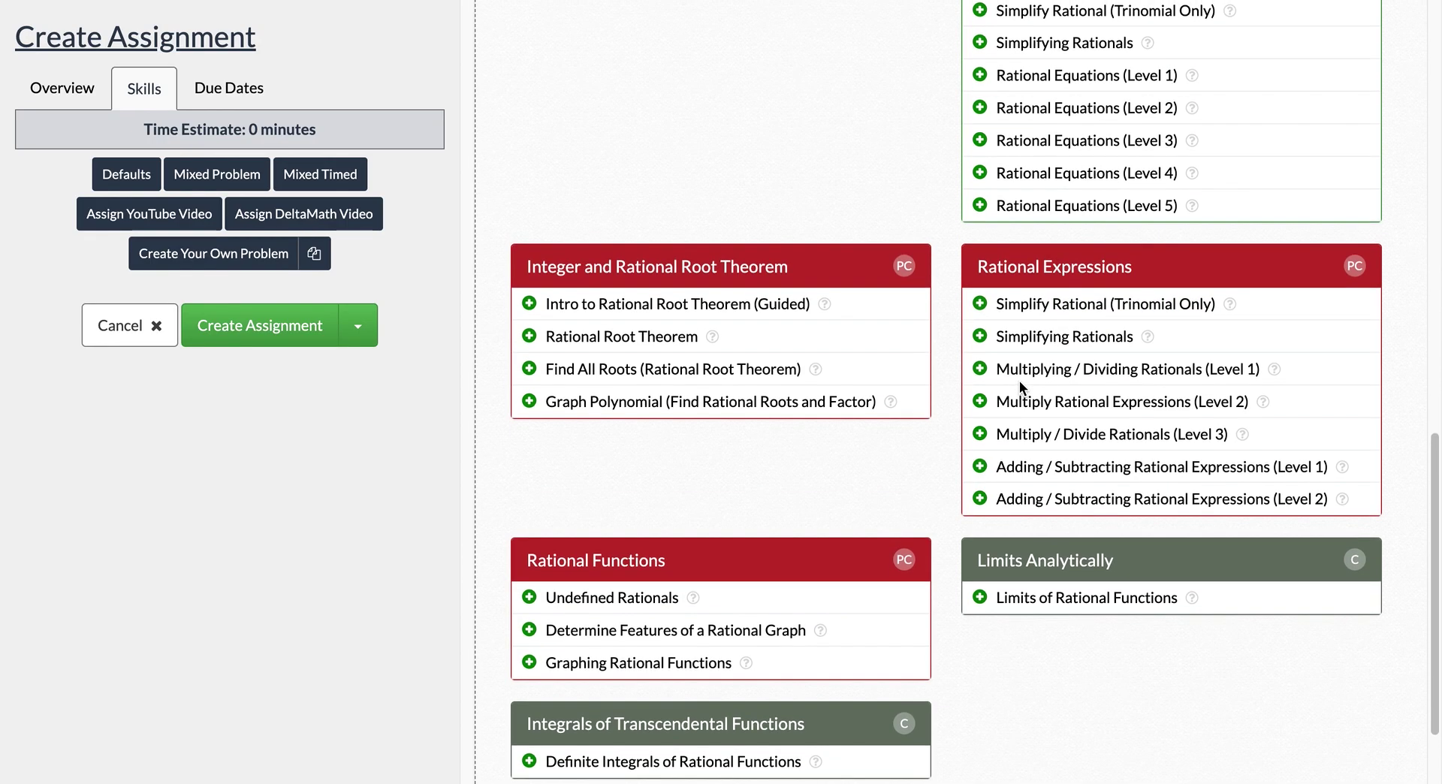
scroll(1020, 380, up, 5)
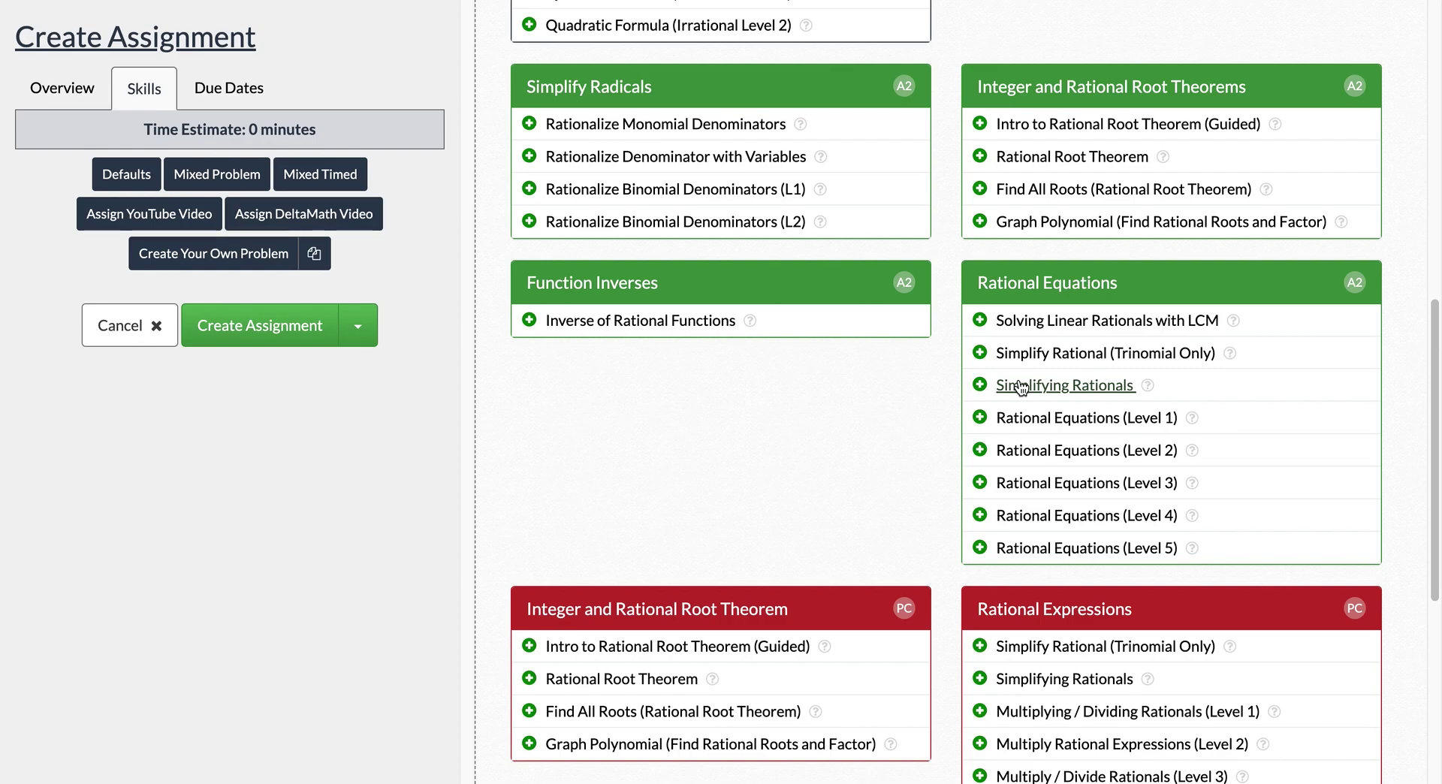
scroll(1175, 499, down, 1)
scroll(1176, 499, down, 6)
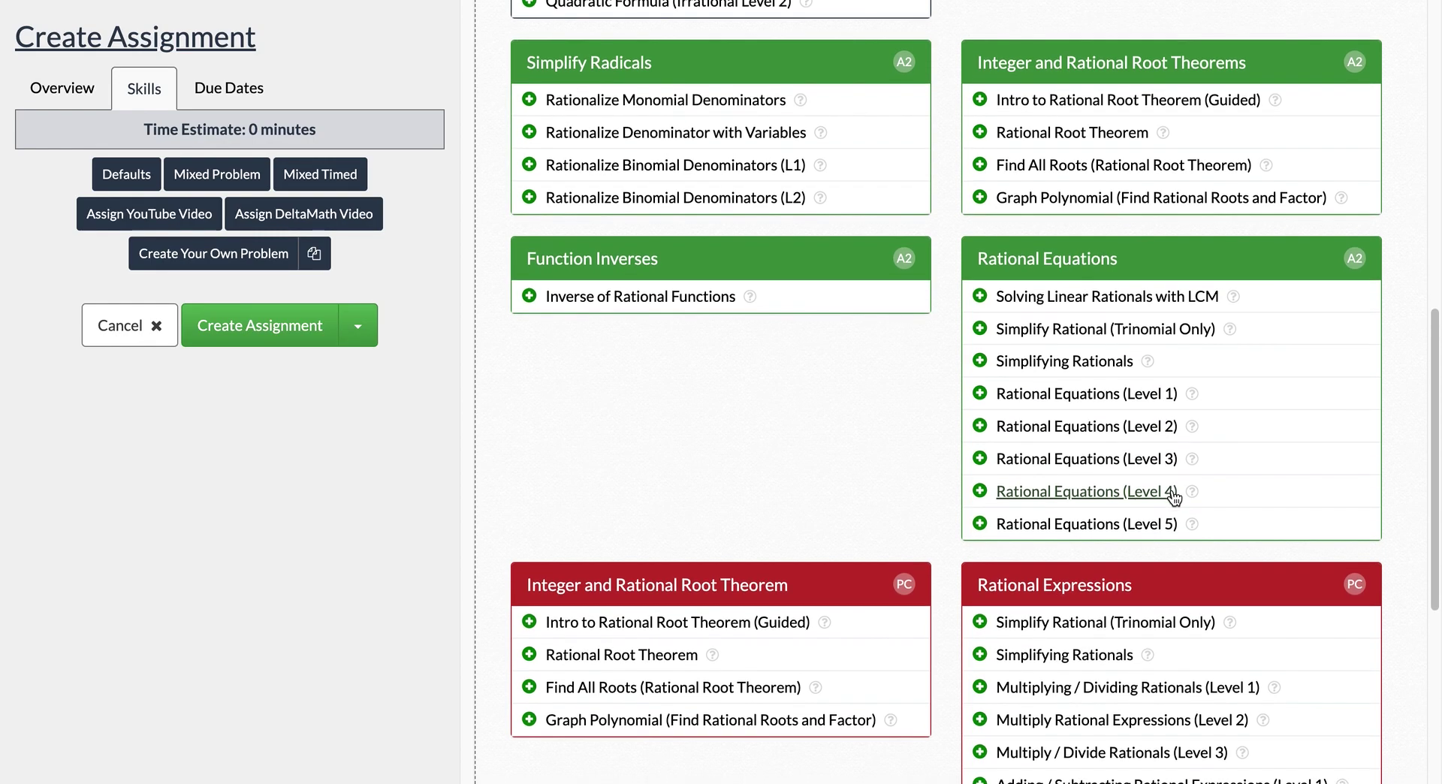
scroll(1173, 492, up, 8)
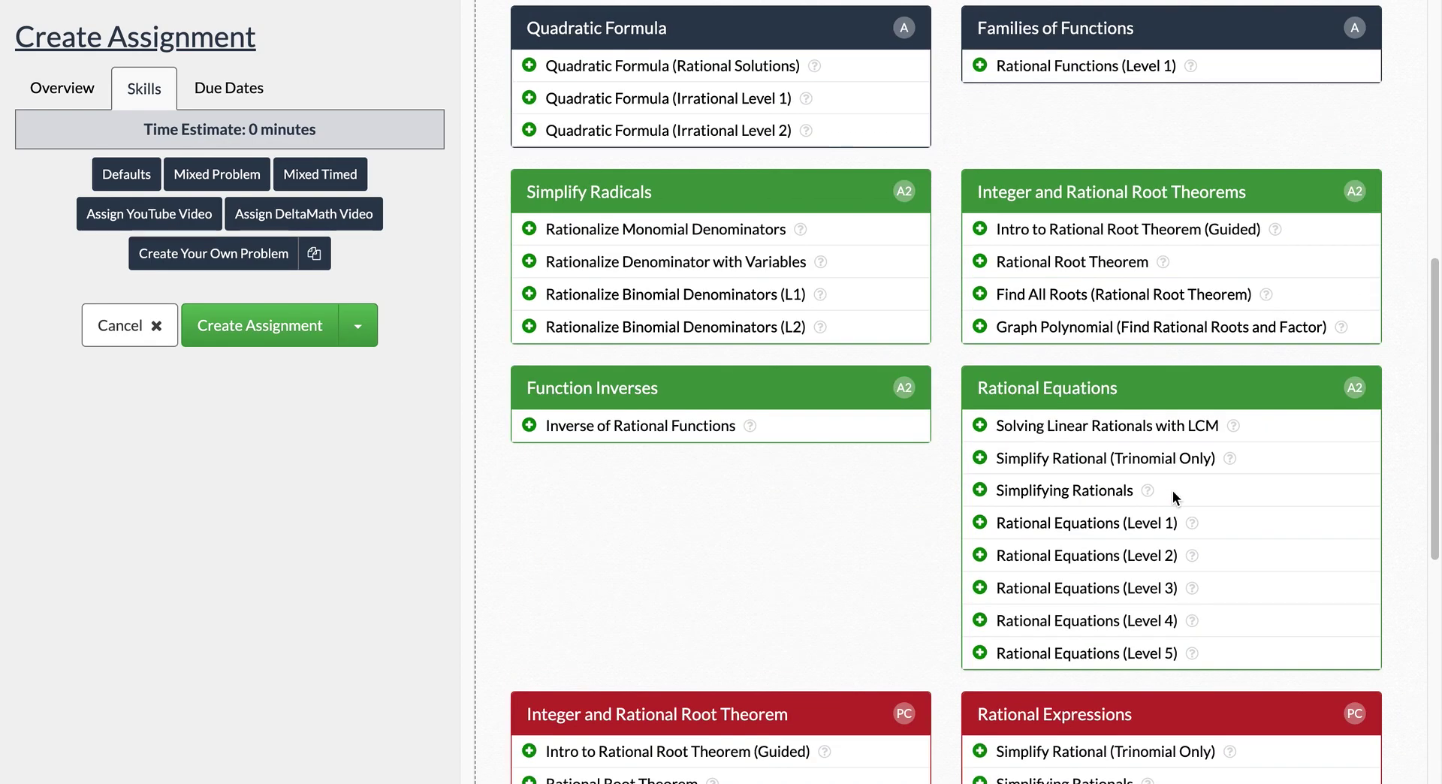
scroll(1173, 492, down, 3)
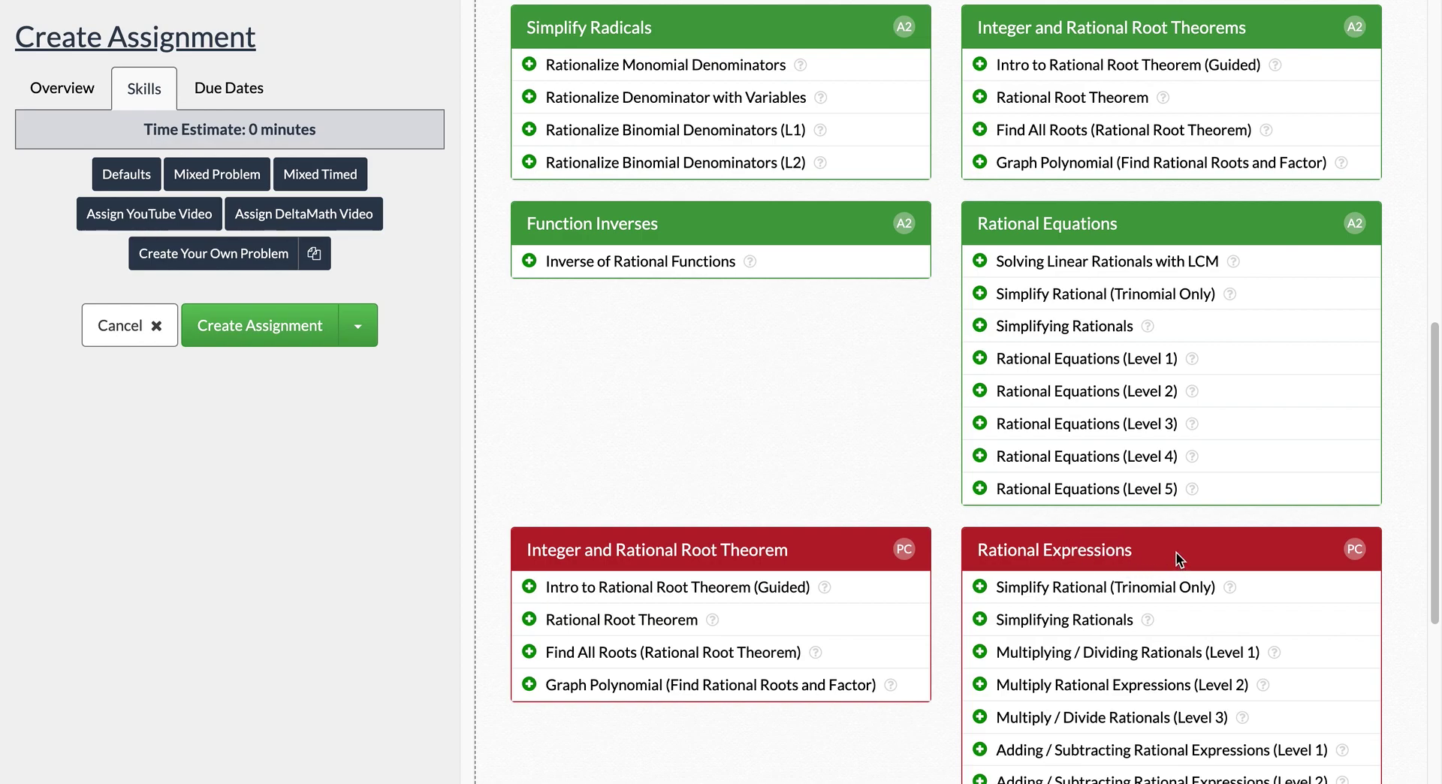
scroll(1174, 556, down, 2)
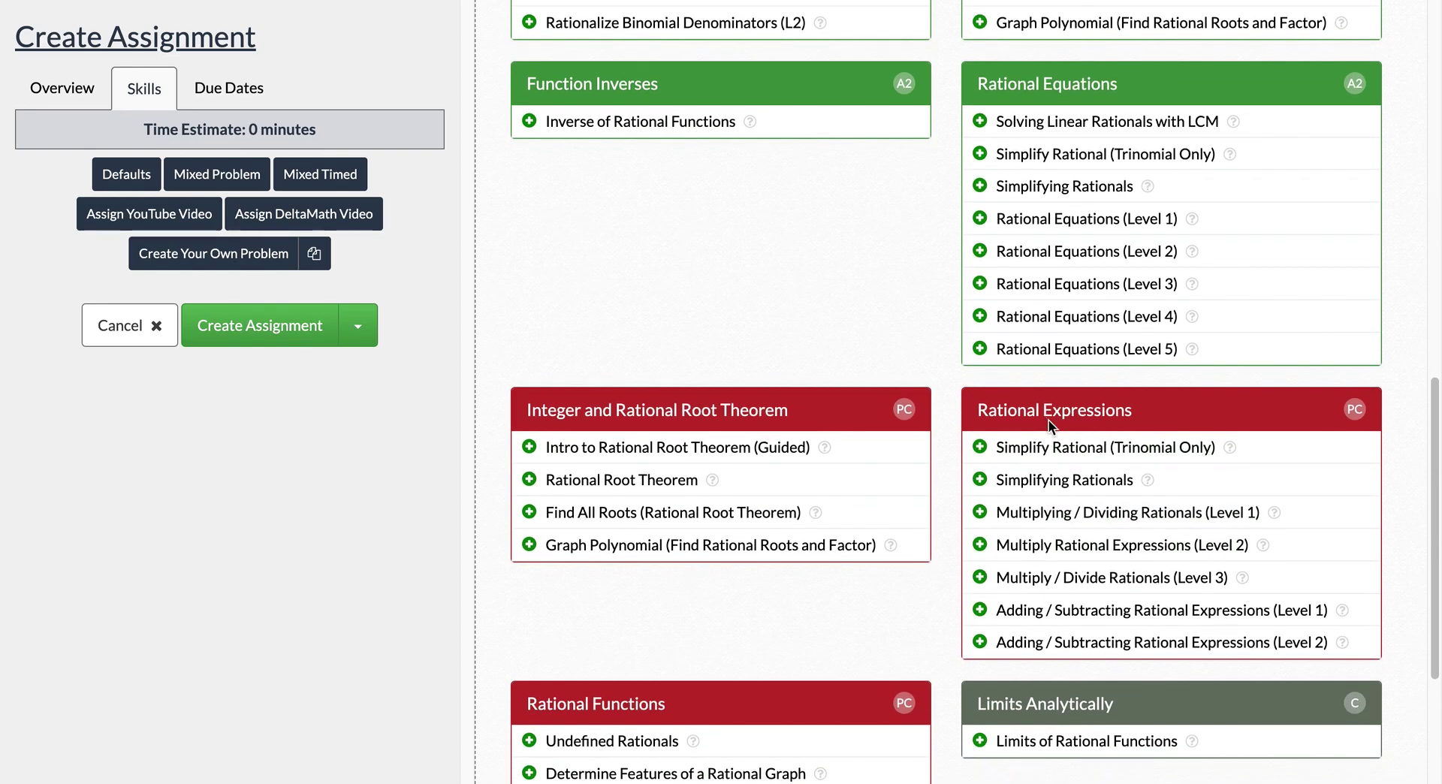
click(1048, 449)
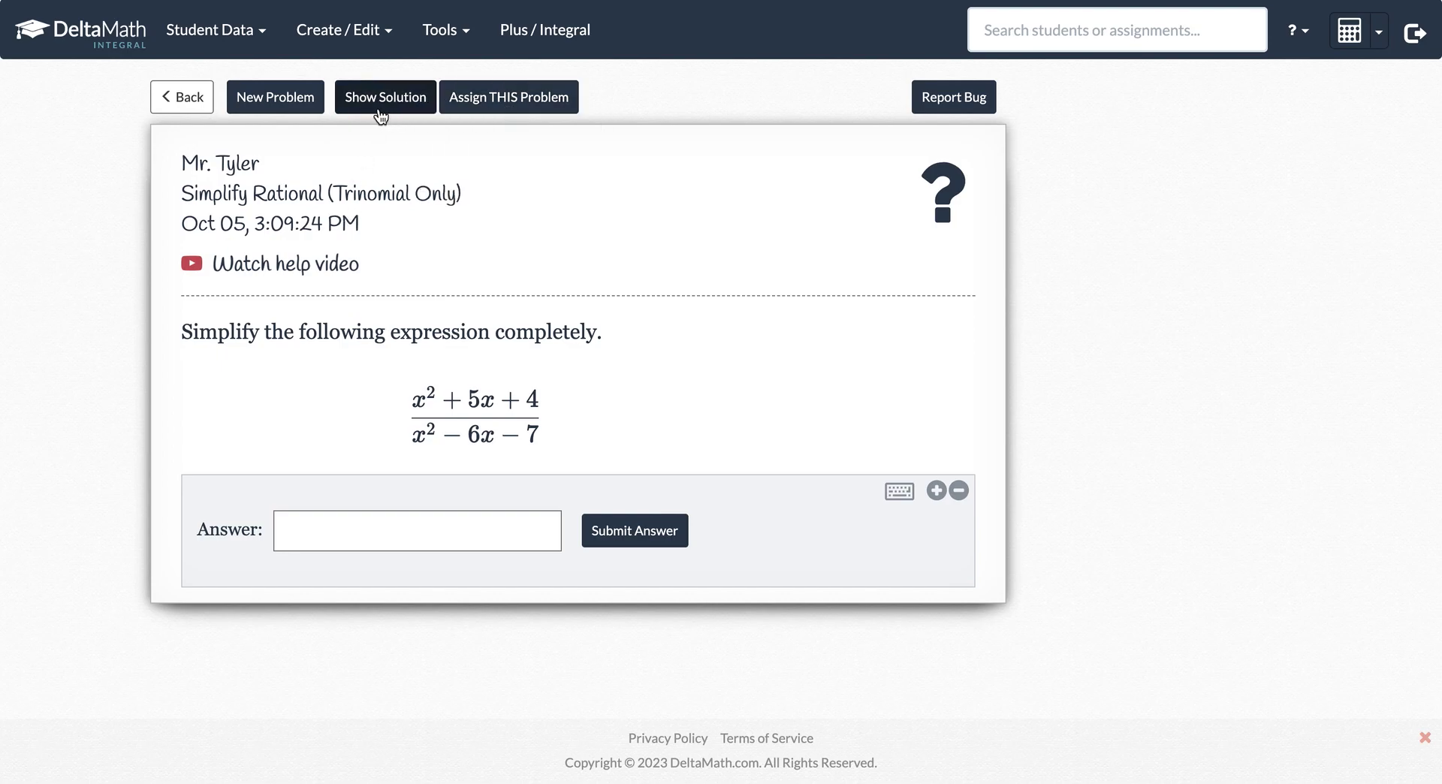
Step: Generate a new Simplify Rational (Trinomial Only) problem, review its worked solution, then go back to the skills list
click(277, 96)
click(277, 94)
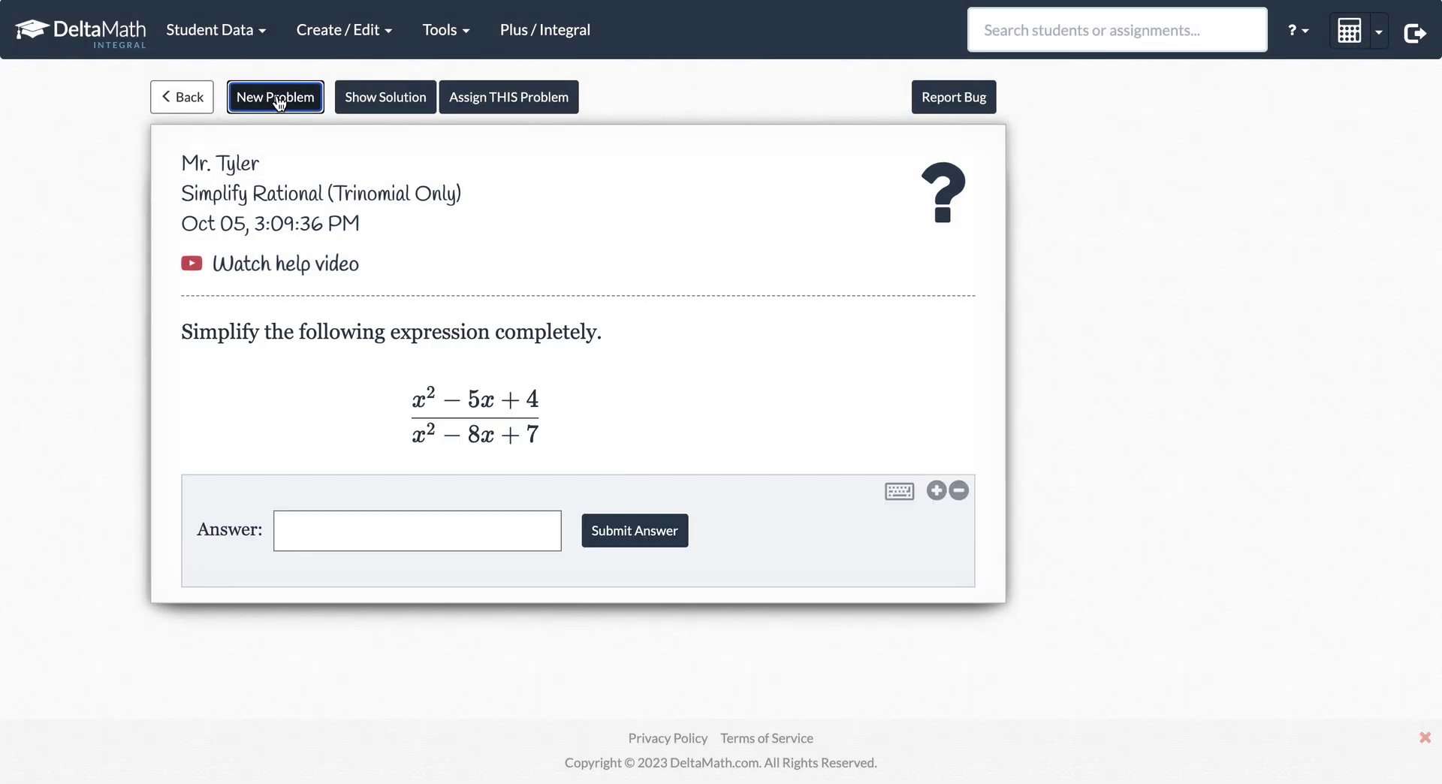
click(399, 104)
scroll(734, 633, down, 1)
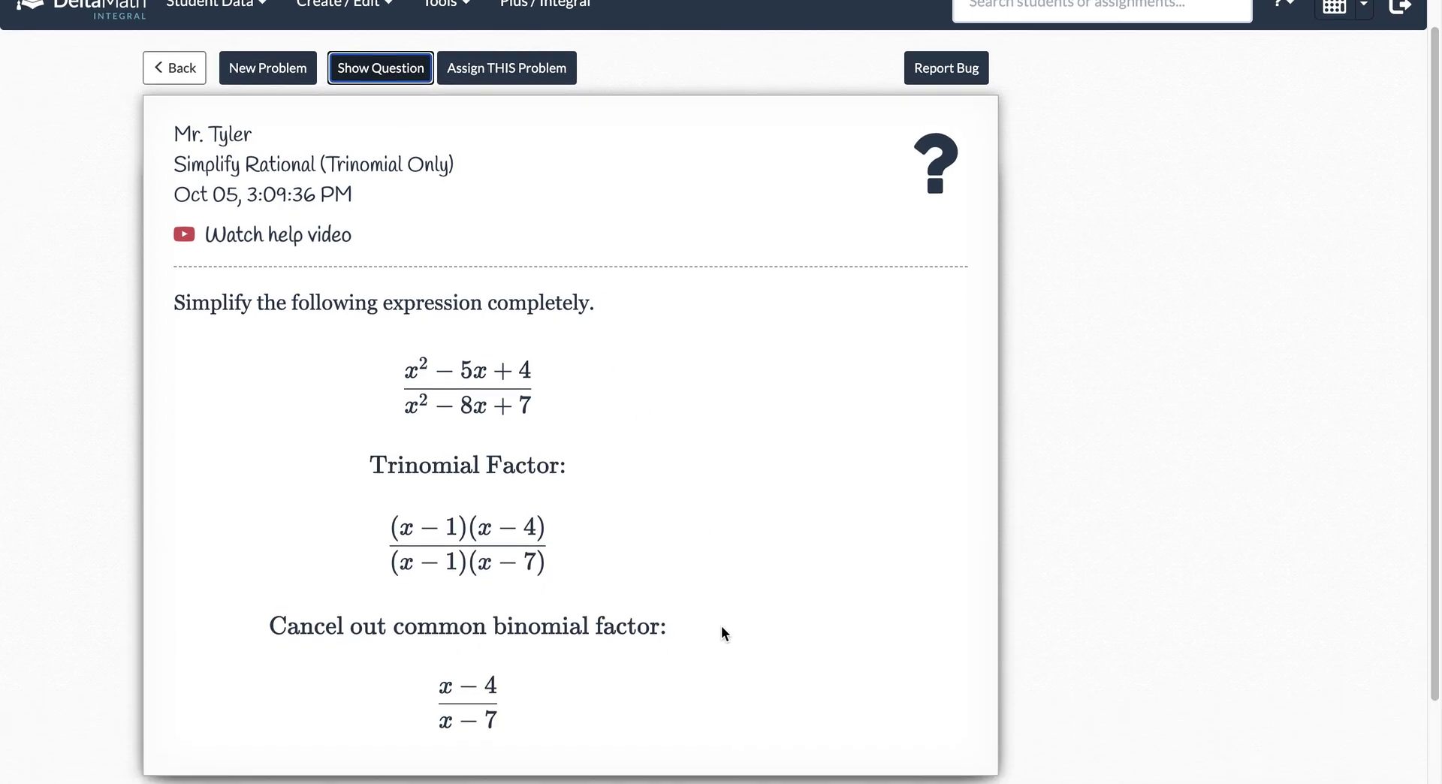
scroll(717, 628, down, 1)
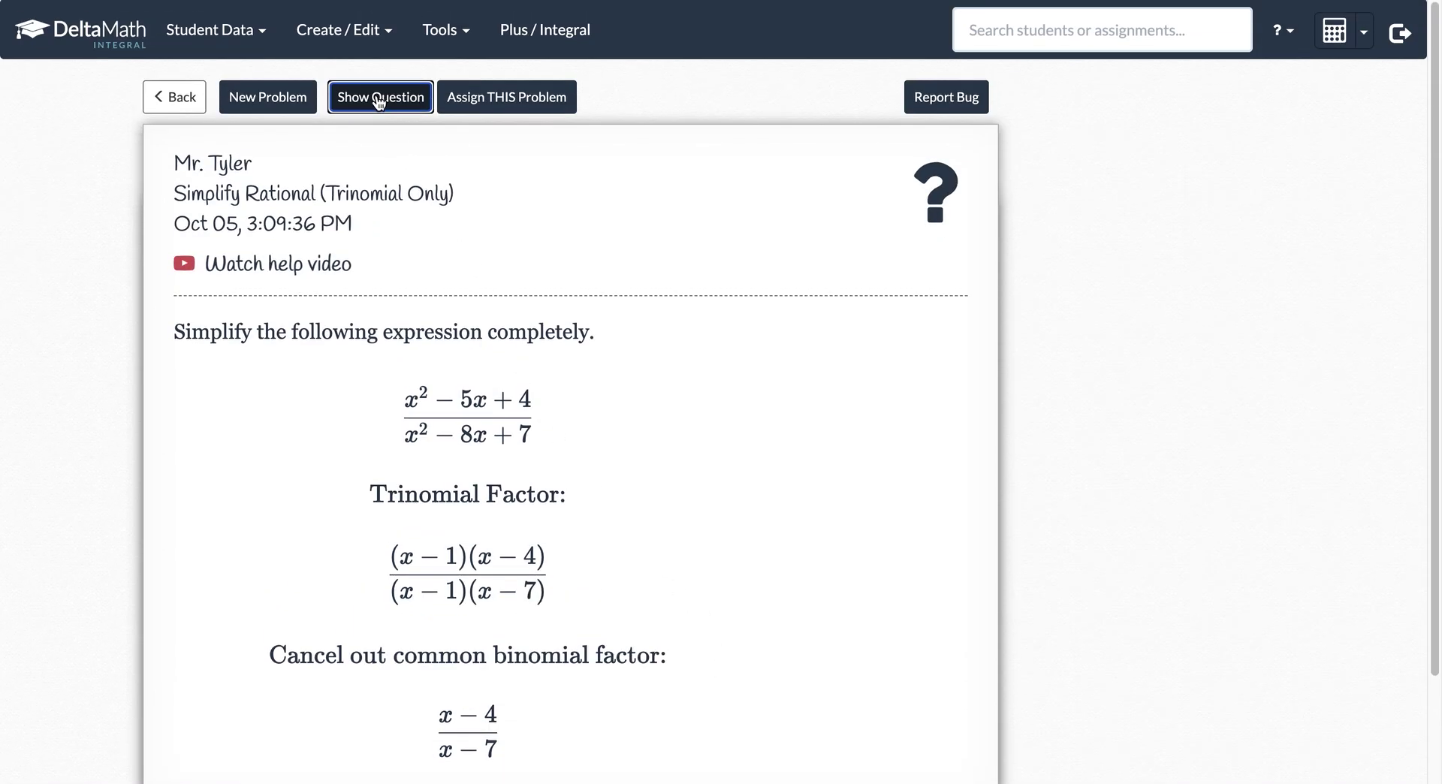
click(380, 103)
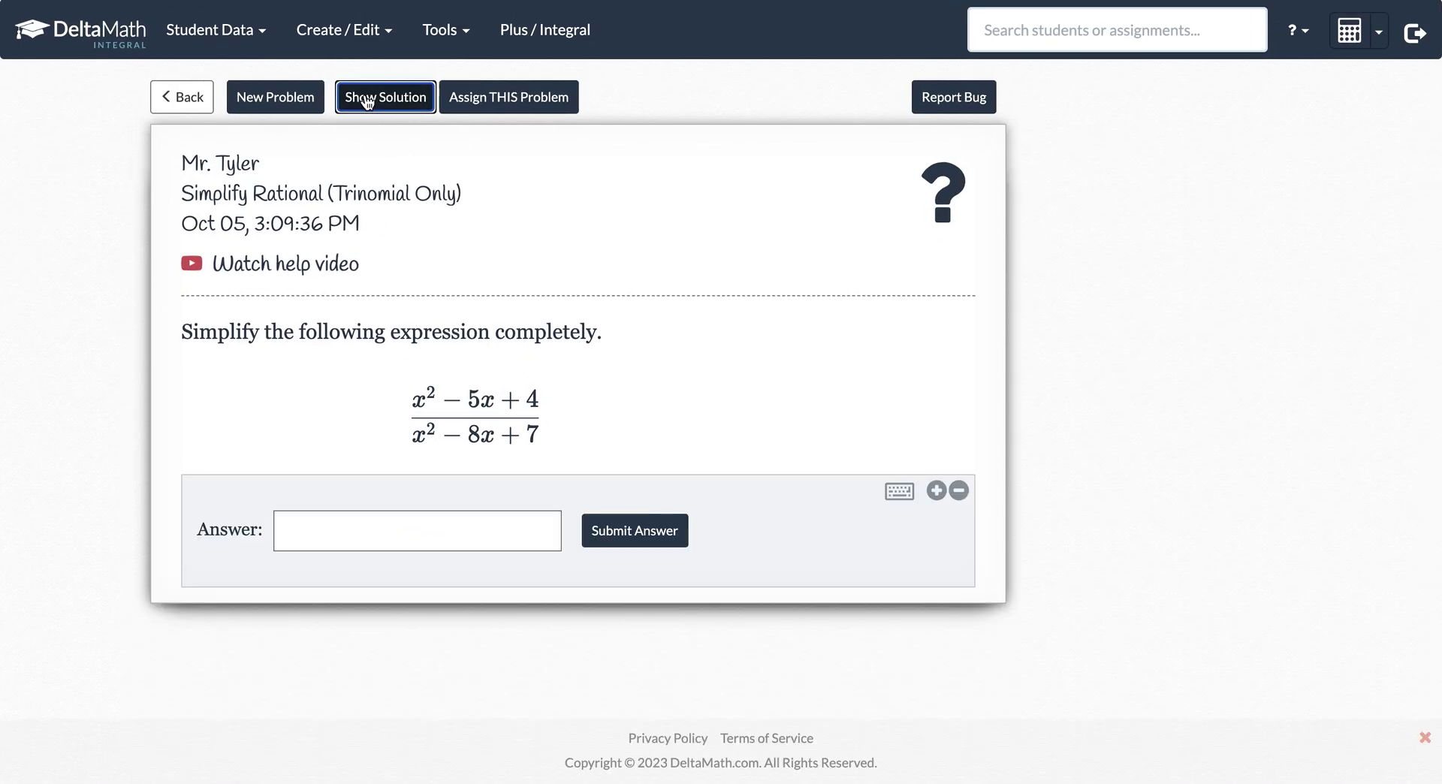
click(177, 97)
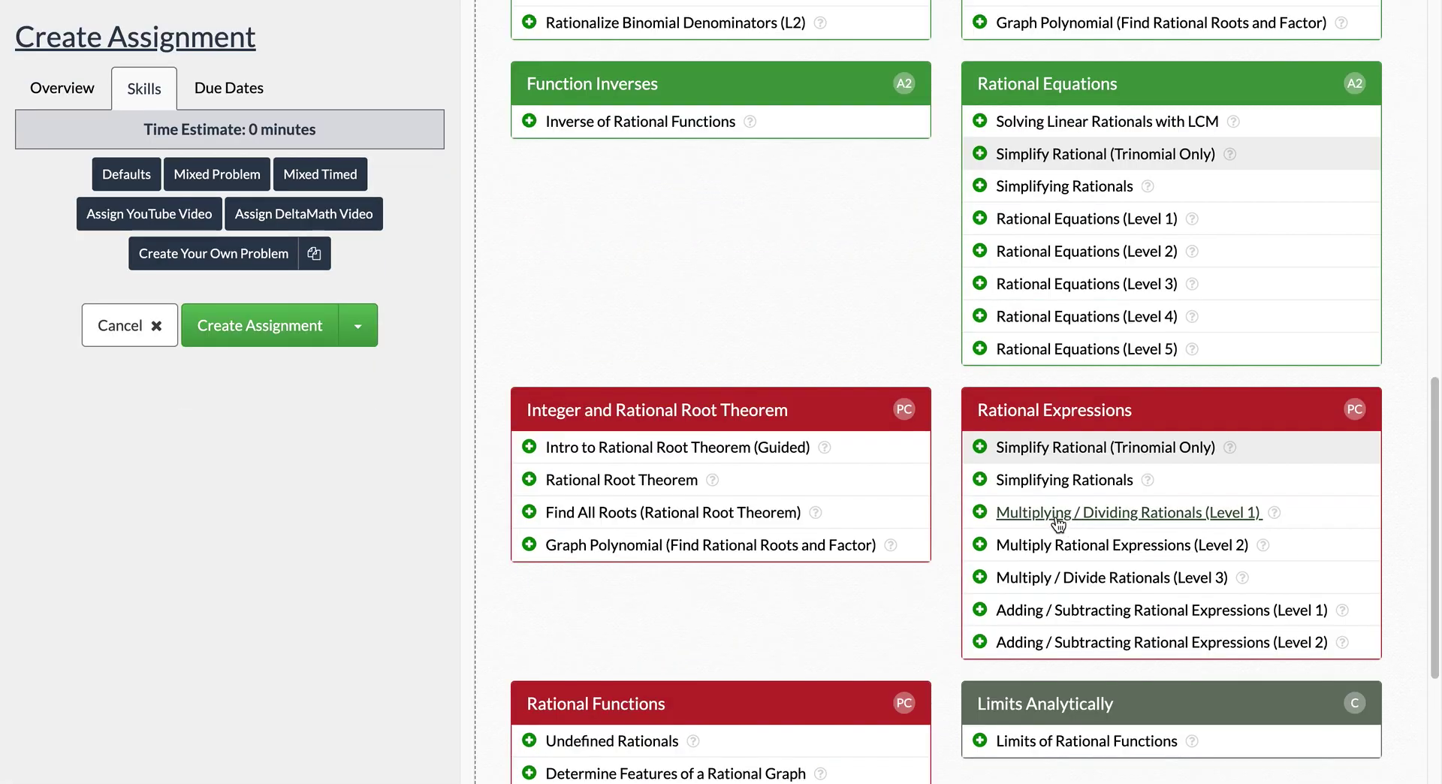
Step: Add Simplify Rational (Trinomial Only) as the assignment's first skill, making the estimate 10 minutes
click(980, 448)
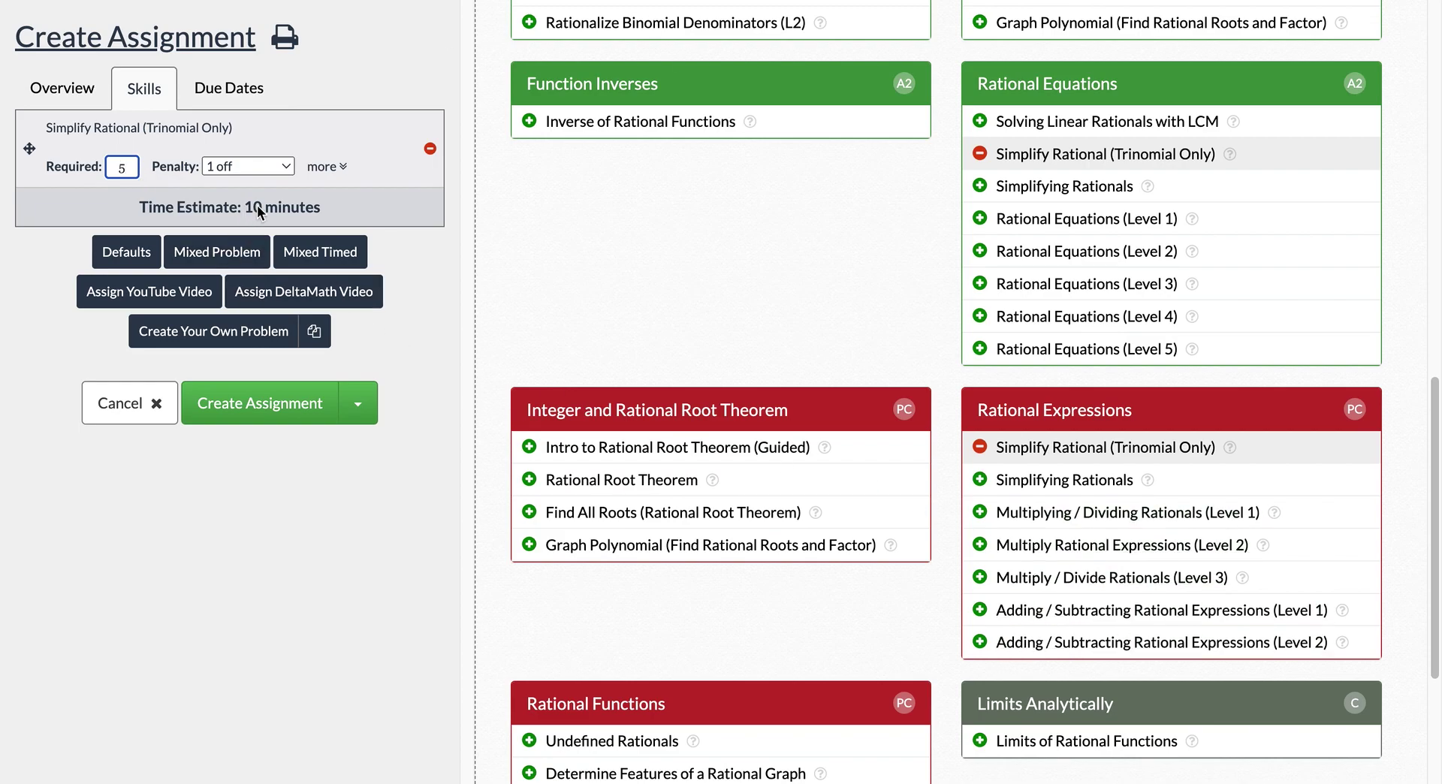
mouse_move(262, 209)
Step: Preview Simplifying Rationals with the Monomial (or GCF) cancels out subtype, then return to the skills list
click(1054, 484)
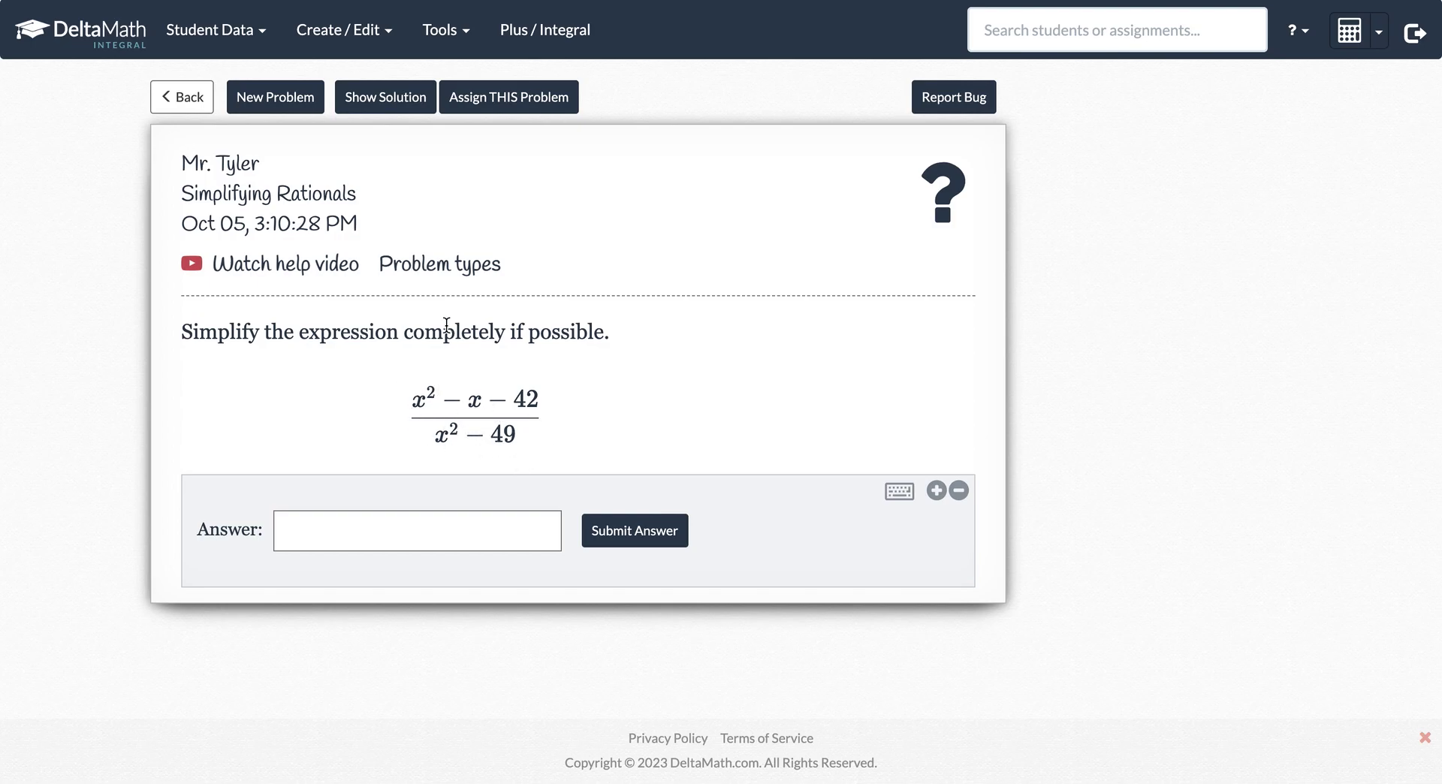
click(426, 271)
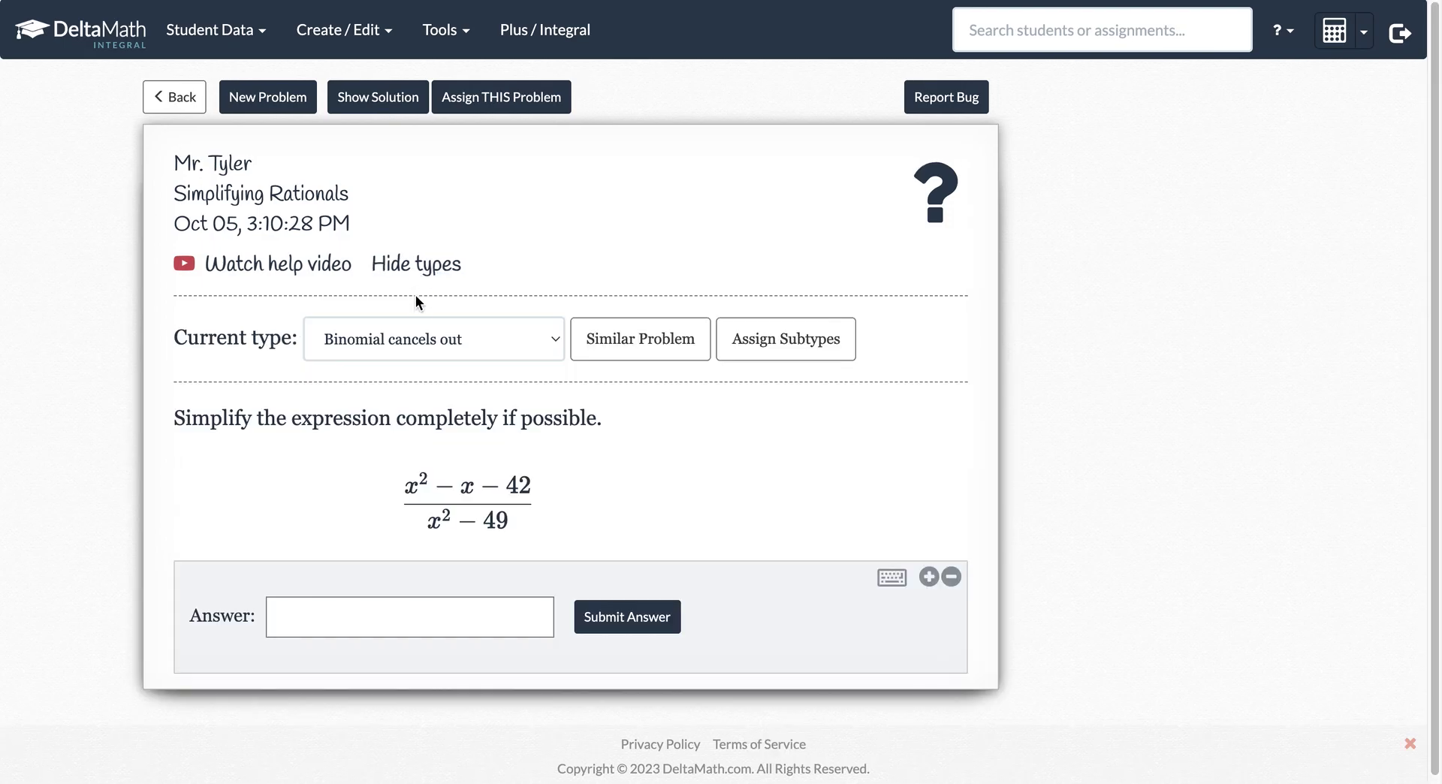
click(518, 342)
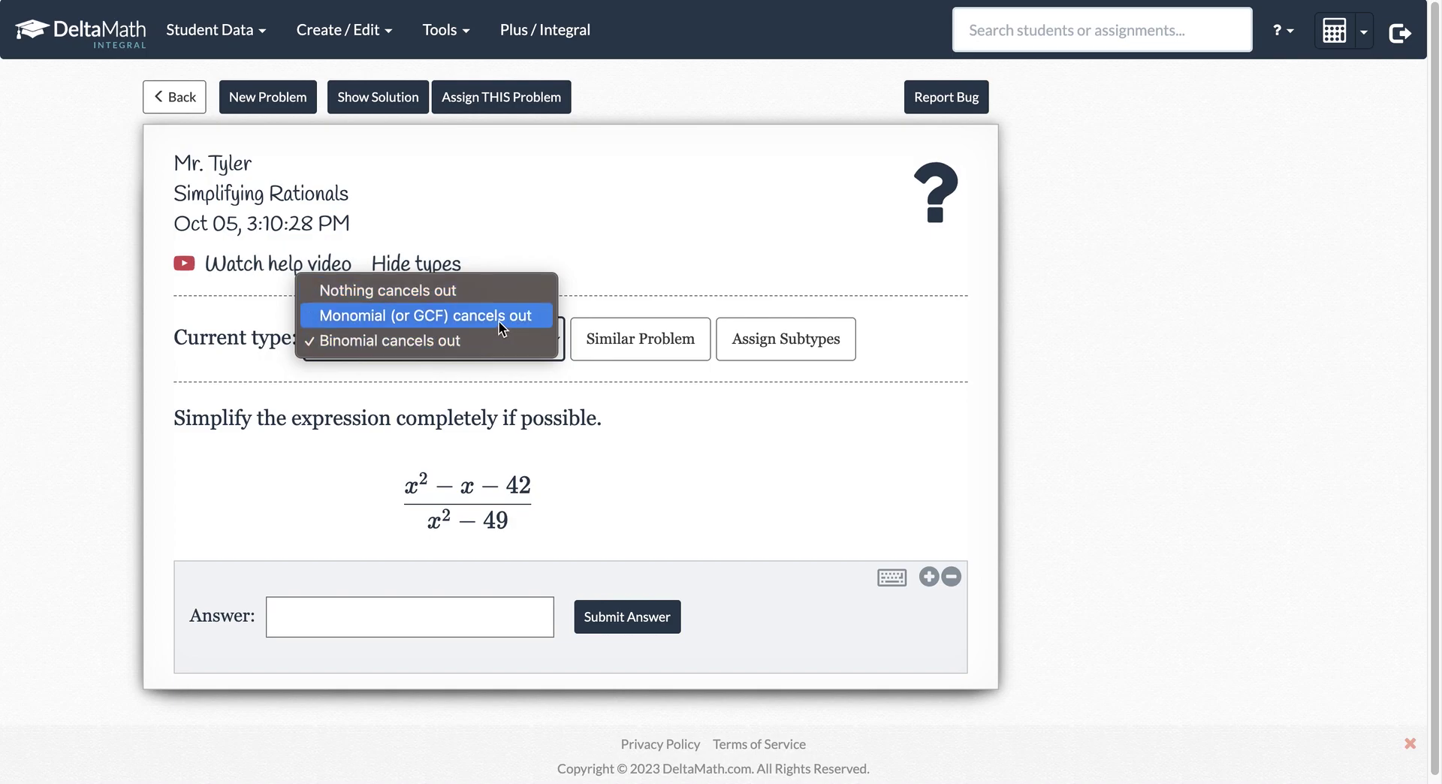
click(461, 319)
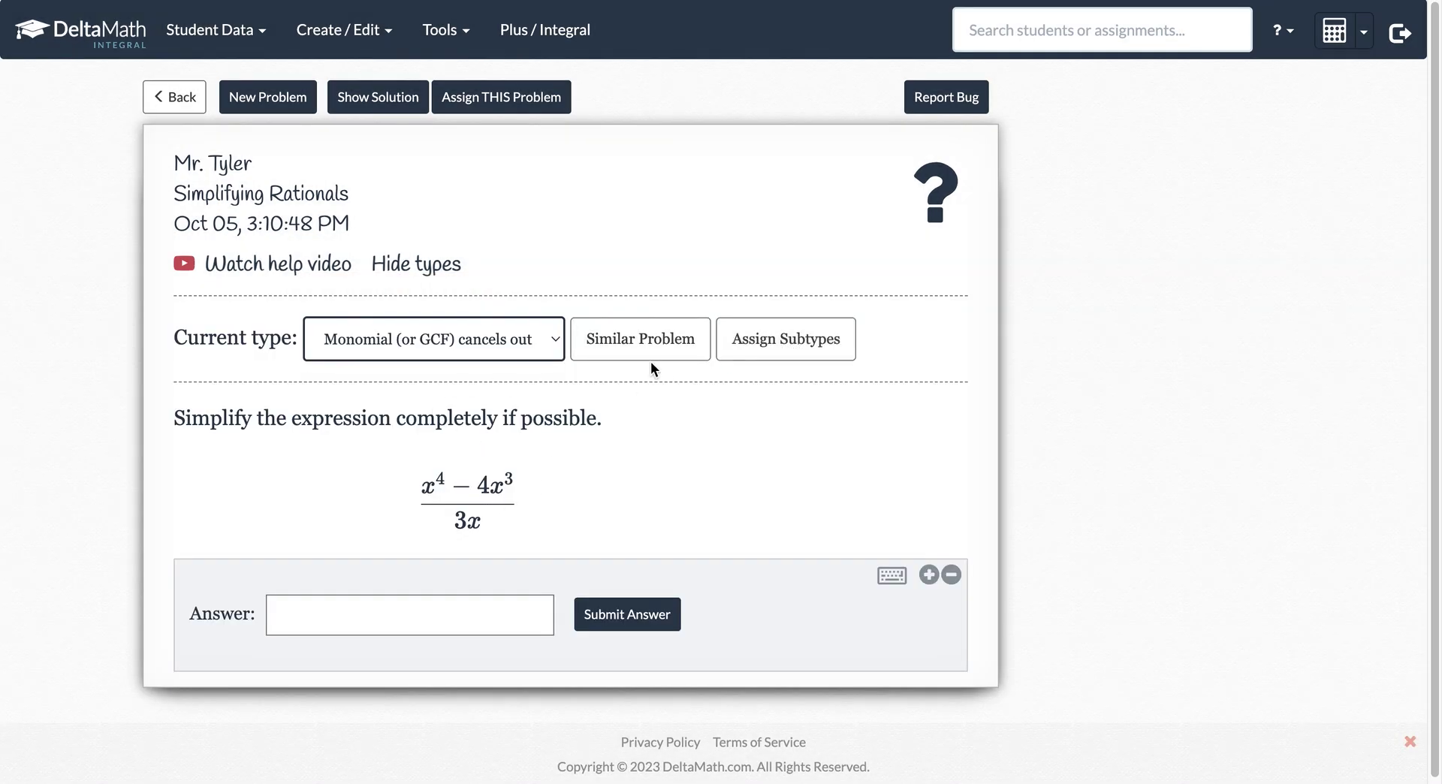
click(795, 350)
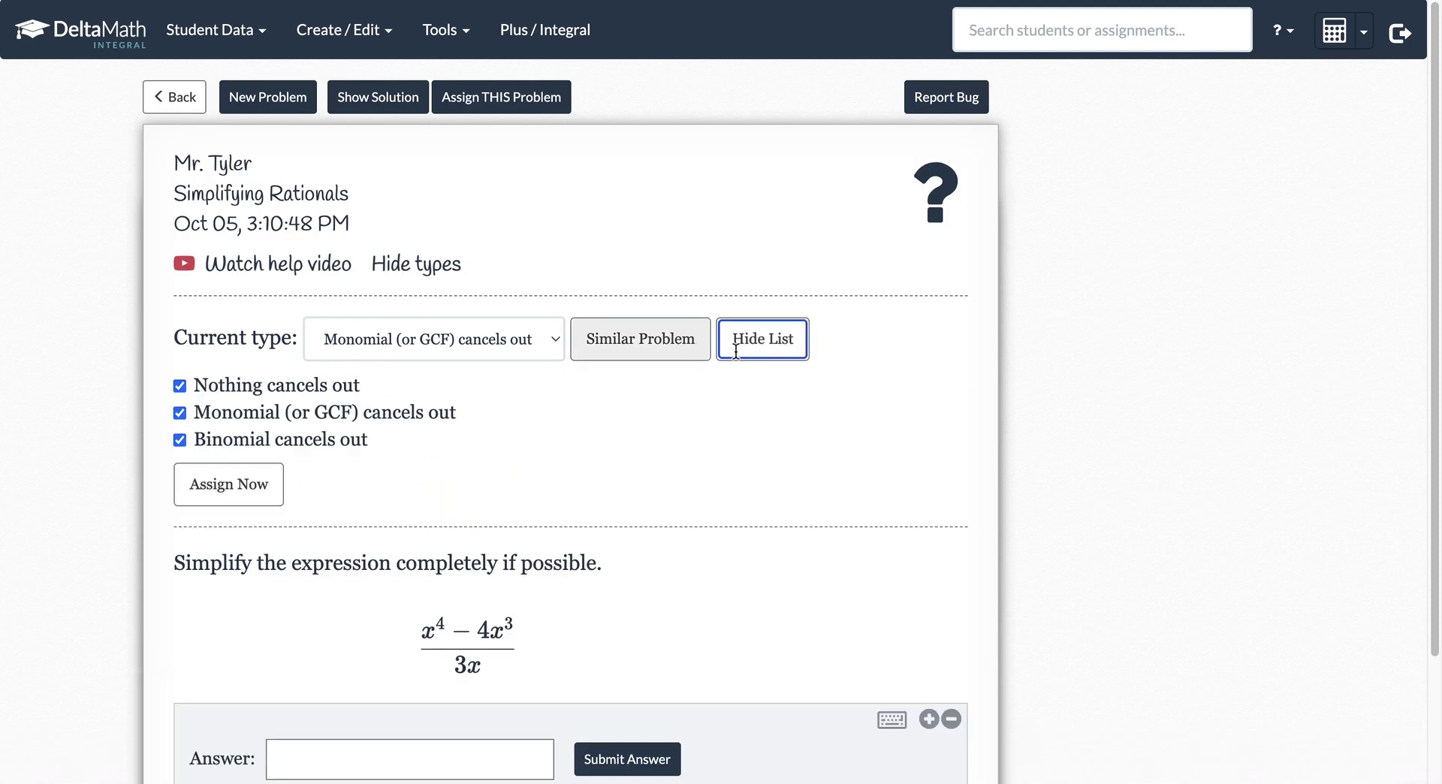
click(762, 347)
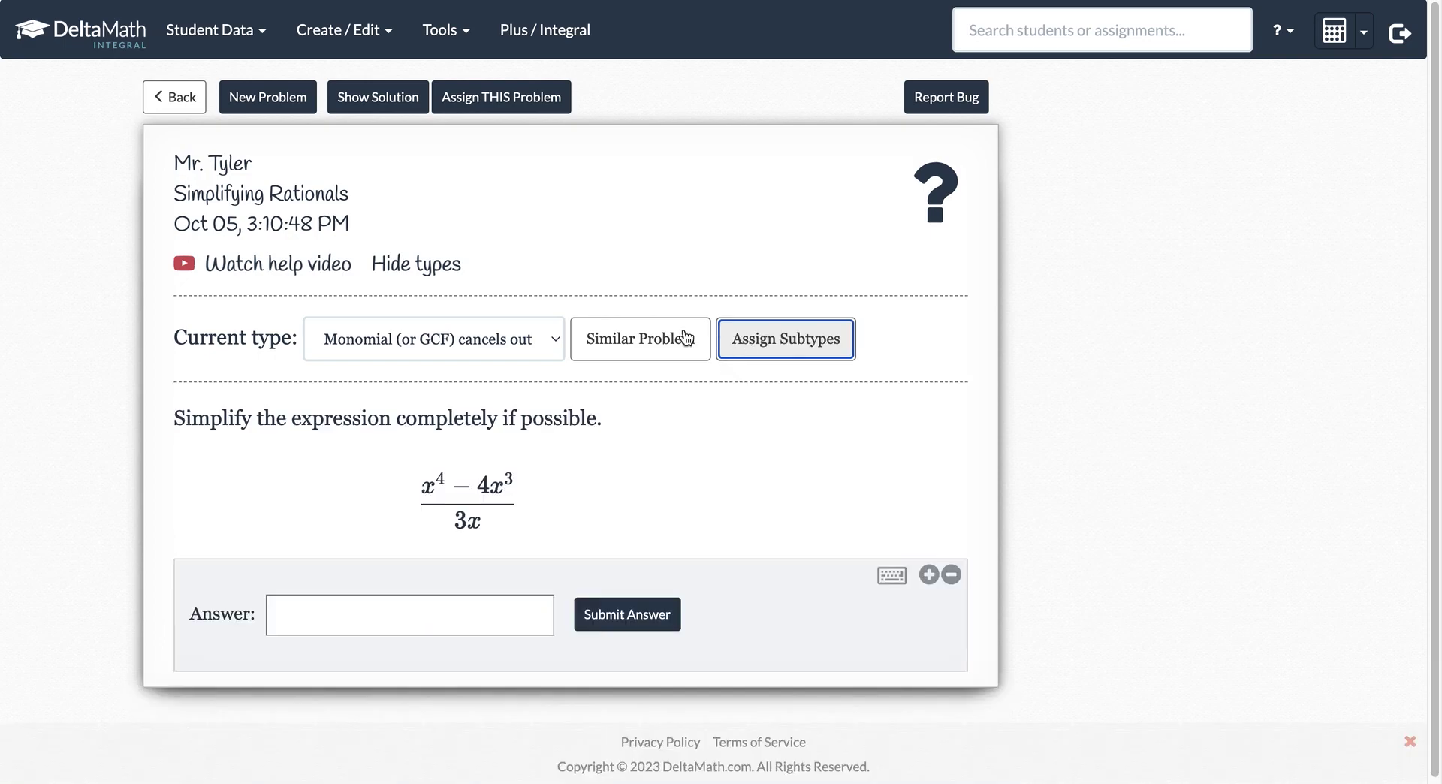
click(421, 274)
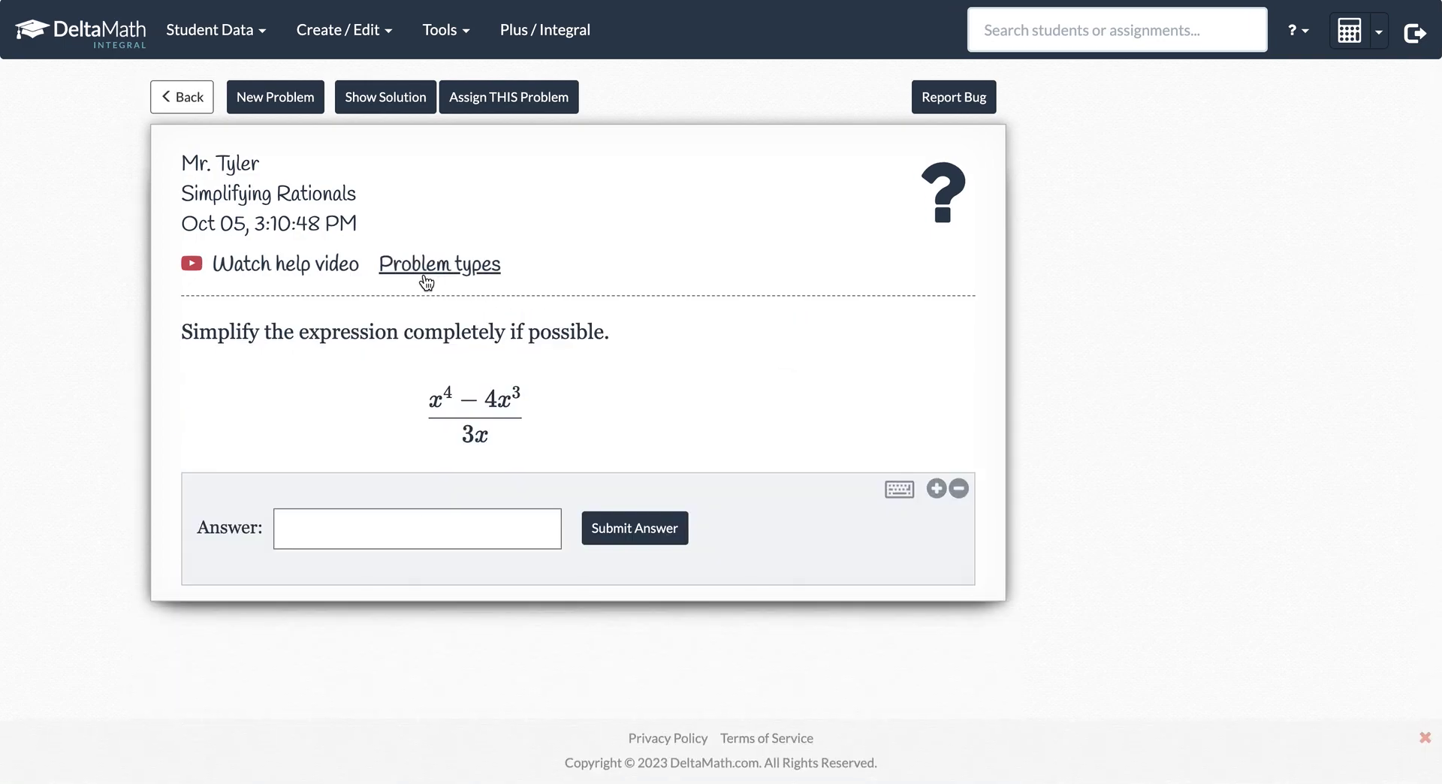
click(190, 99)
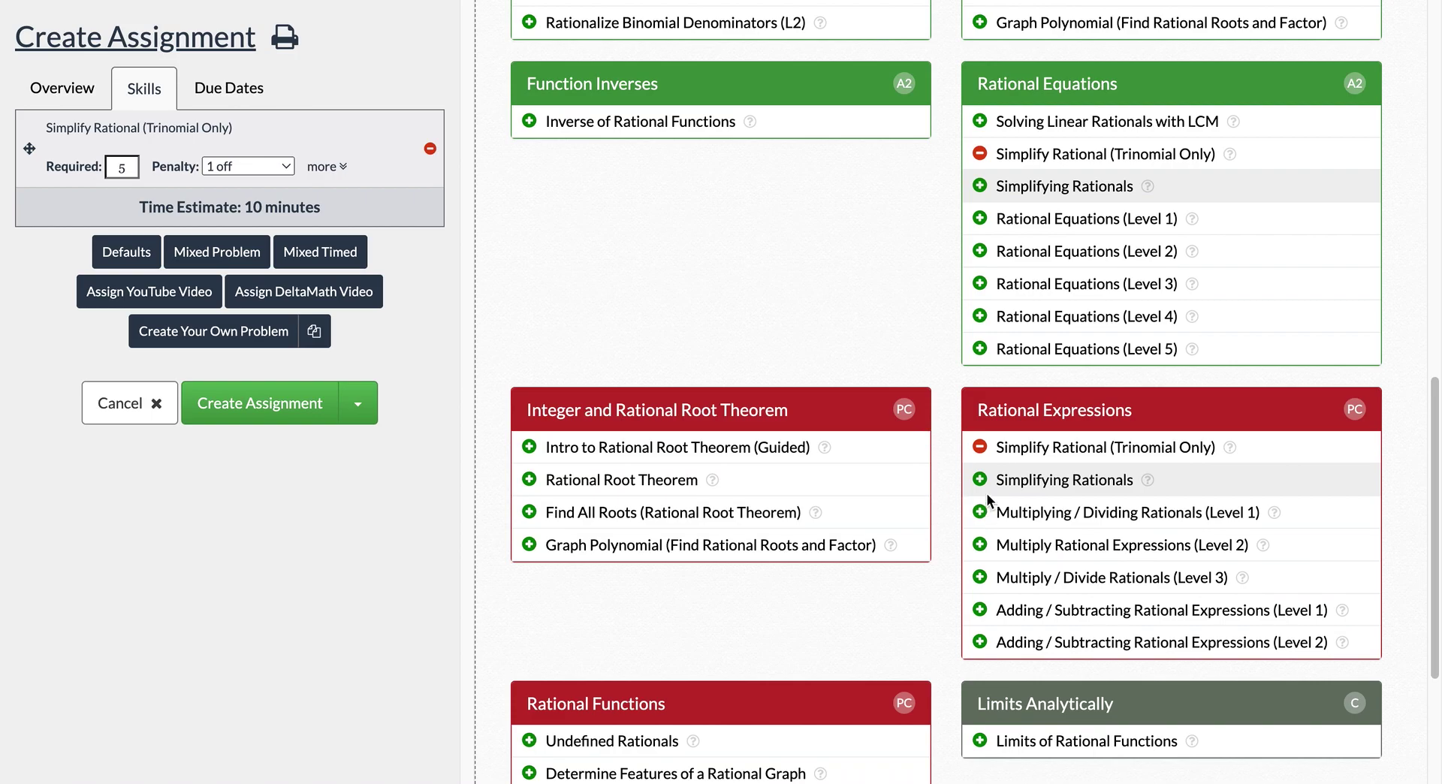
Step: Add Simplifying Rationals, preview Multiplying / Dividing Rationals (Level 1) Divide problems, then add that skill too
click(980, 479)
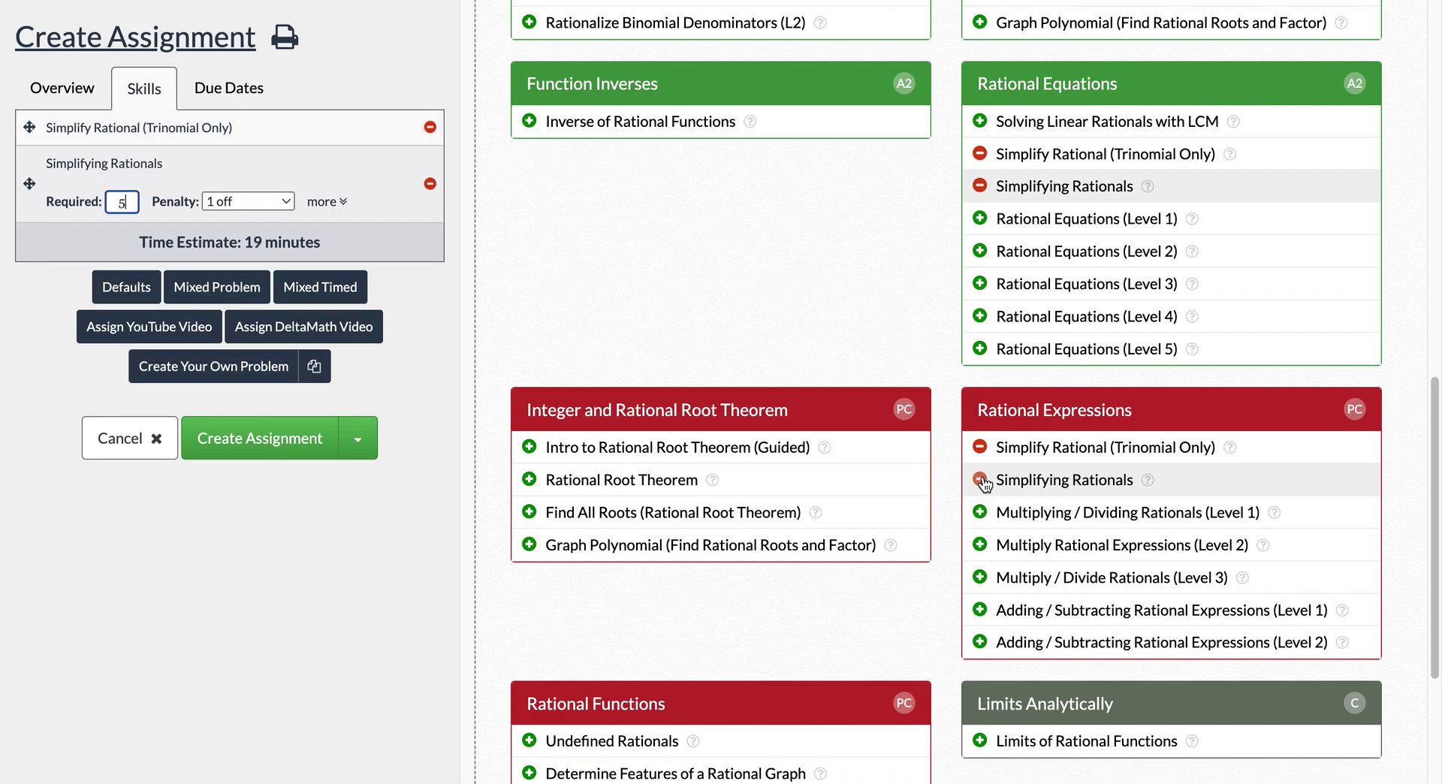
click(1030, 513)
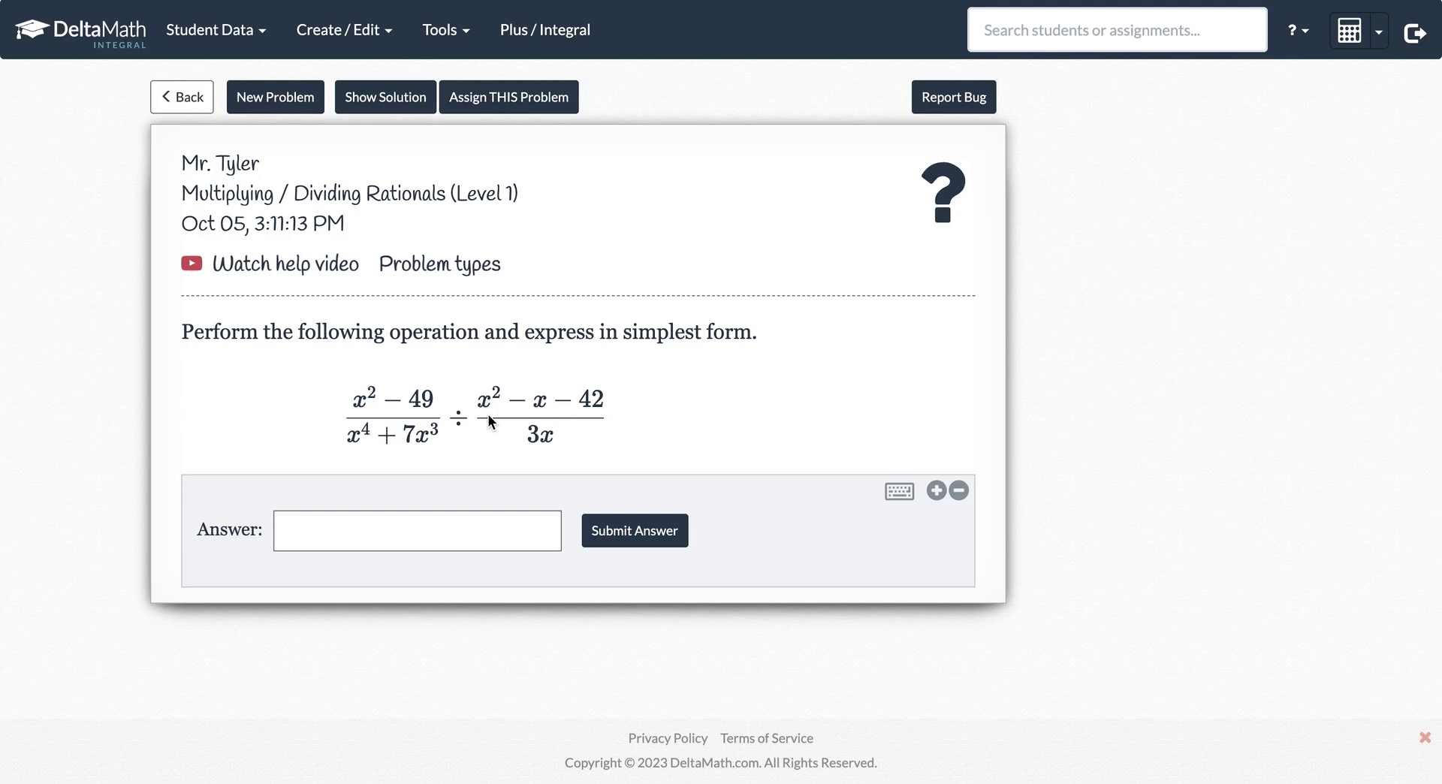
click(443, 271)
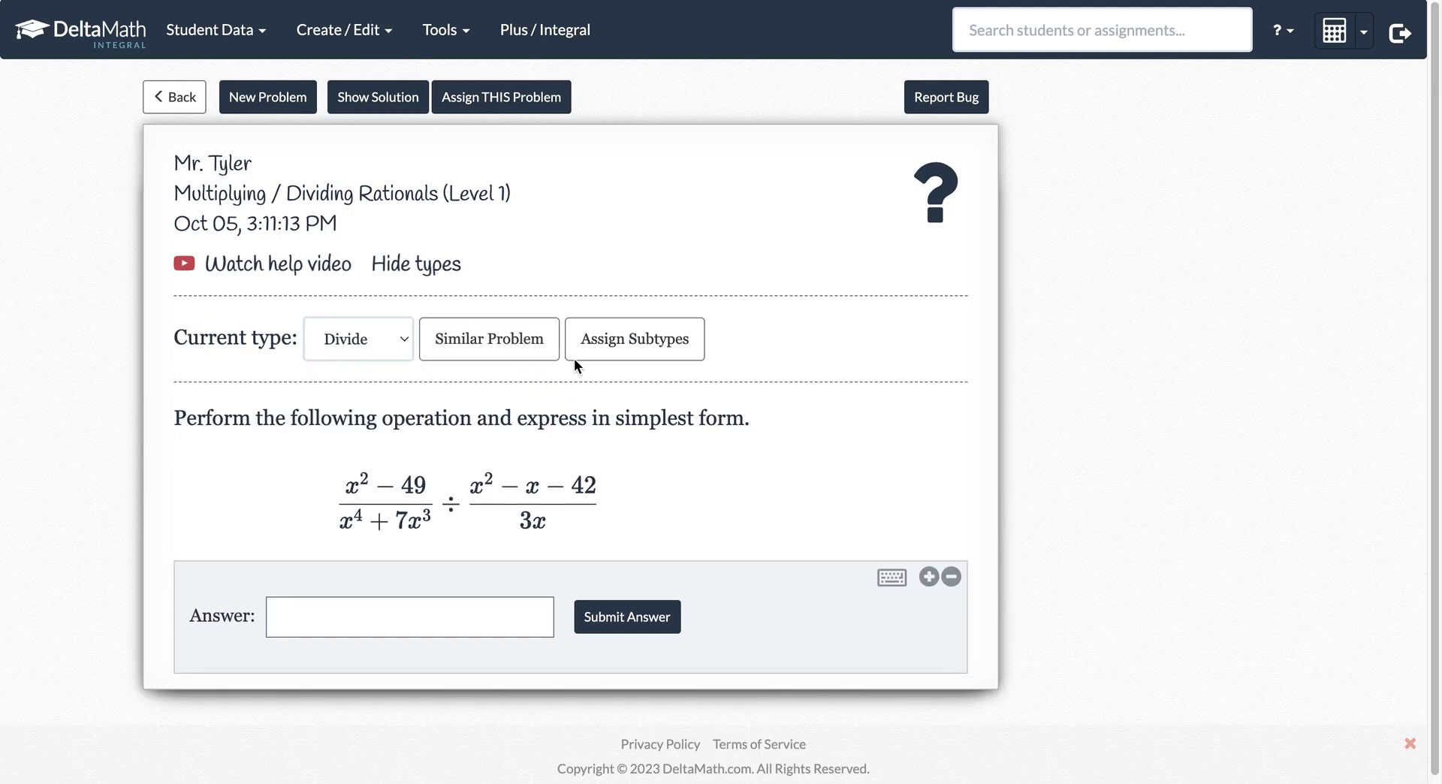
click(394, 345)
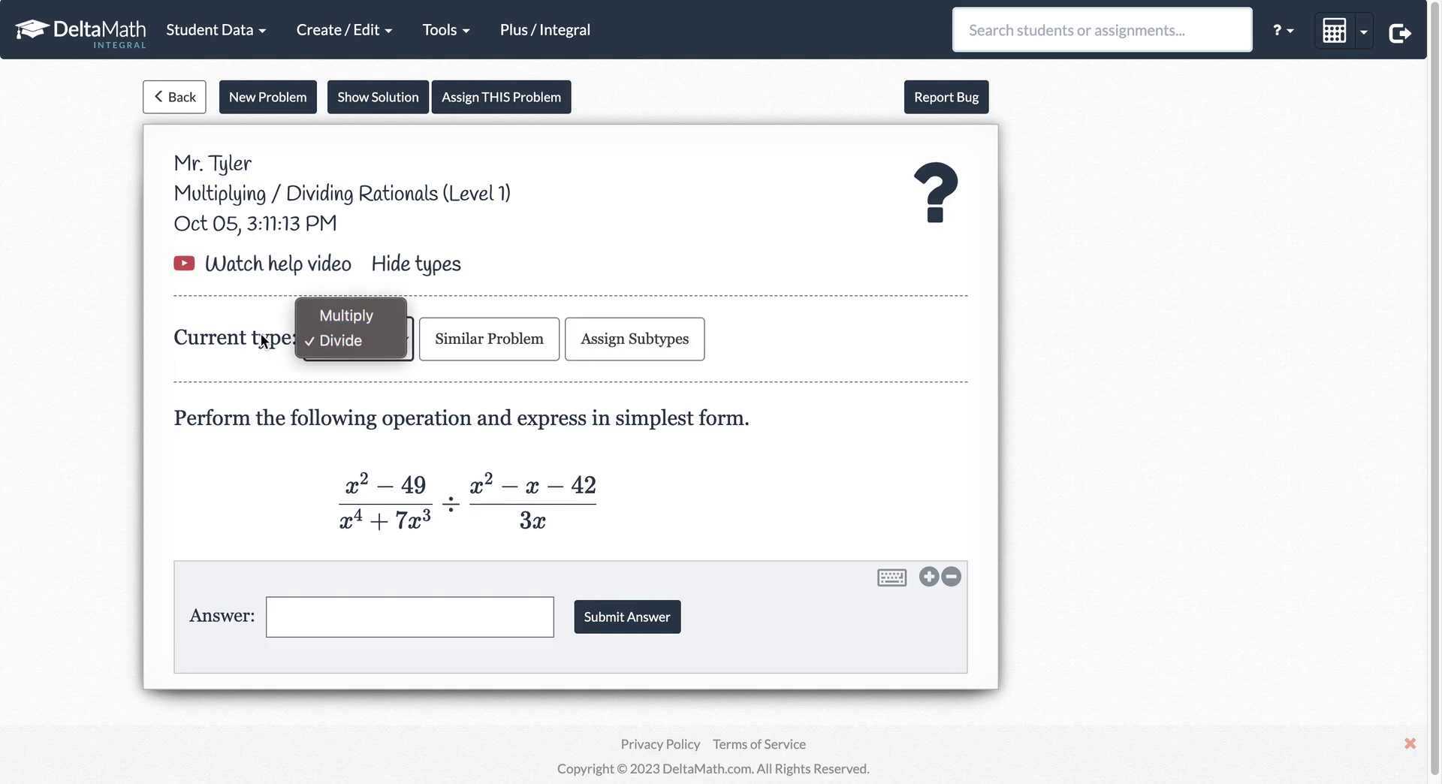
click(245, 321)
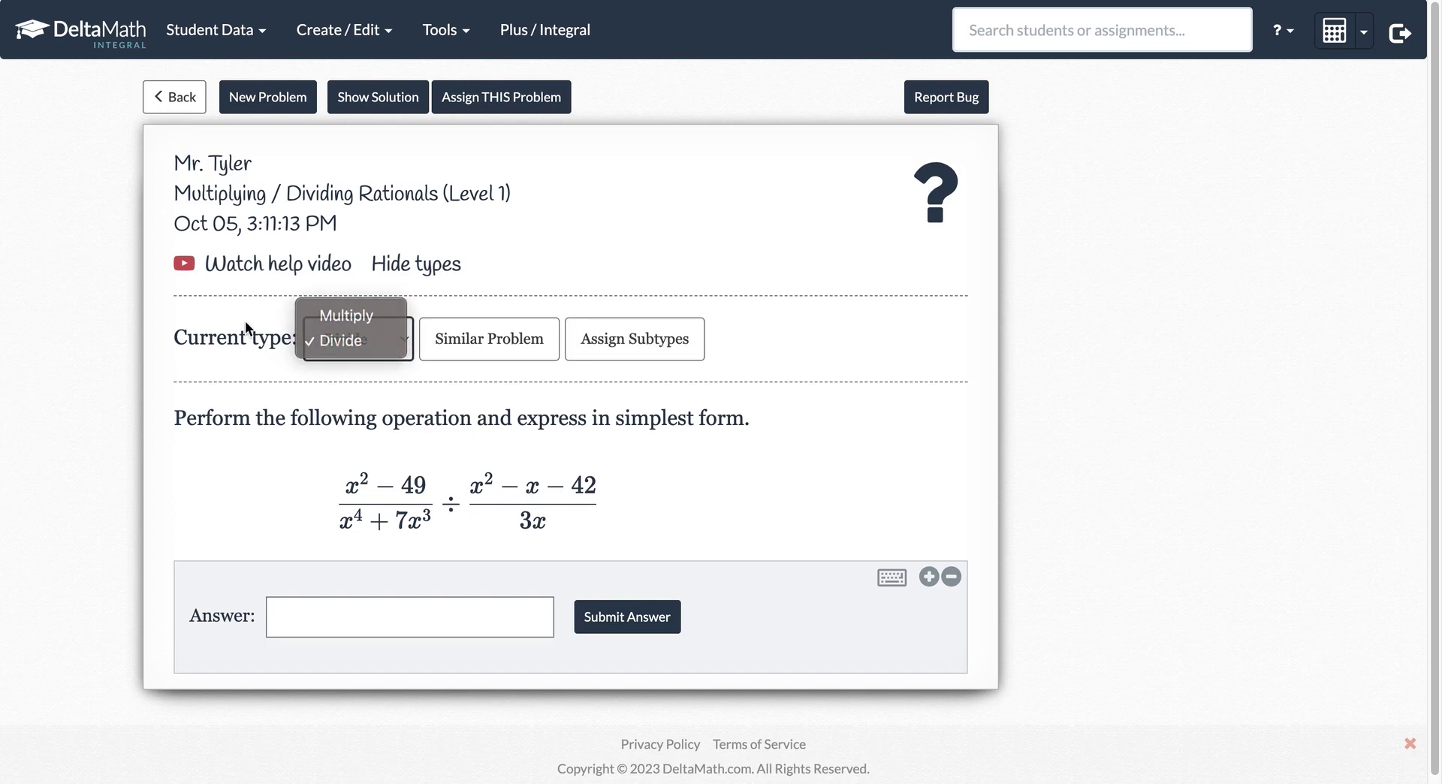
click(184, 111)
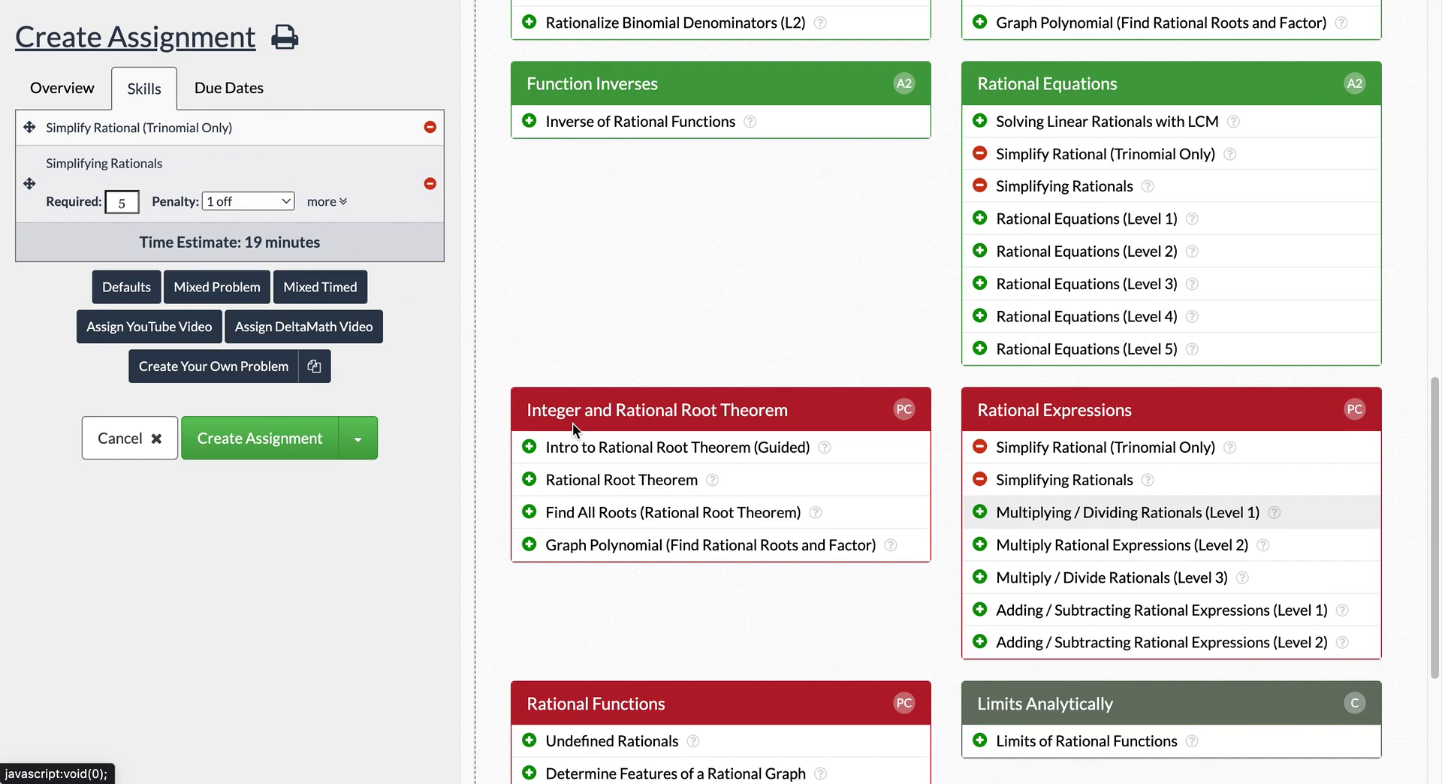
click(981, 512)
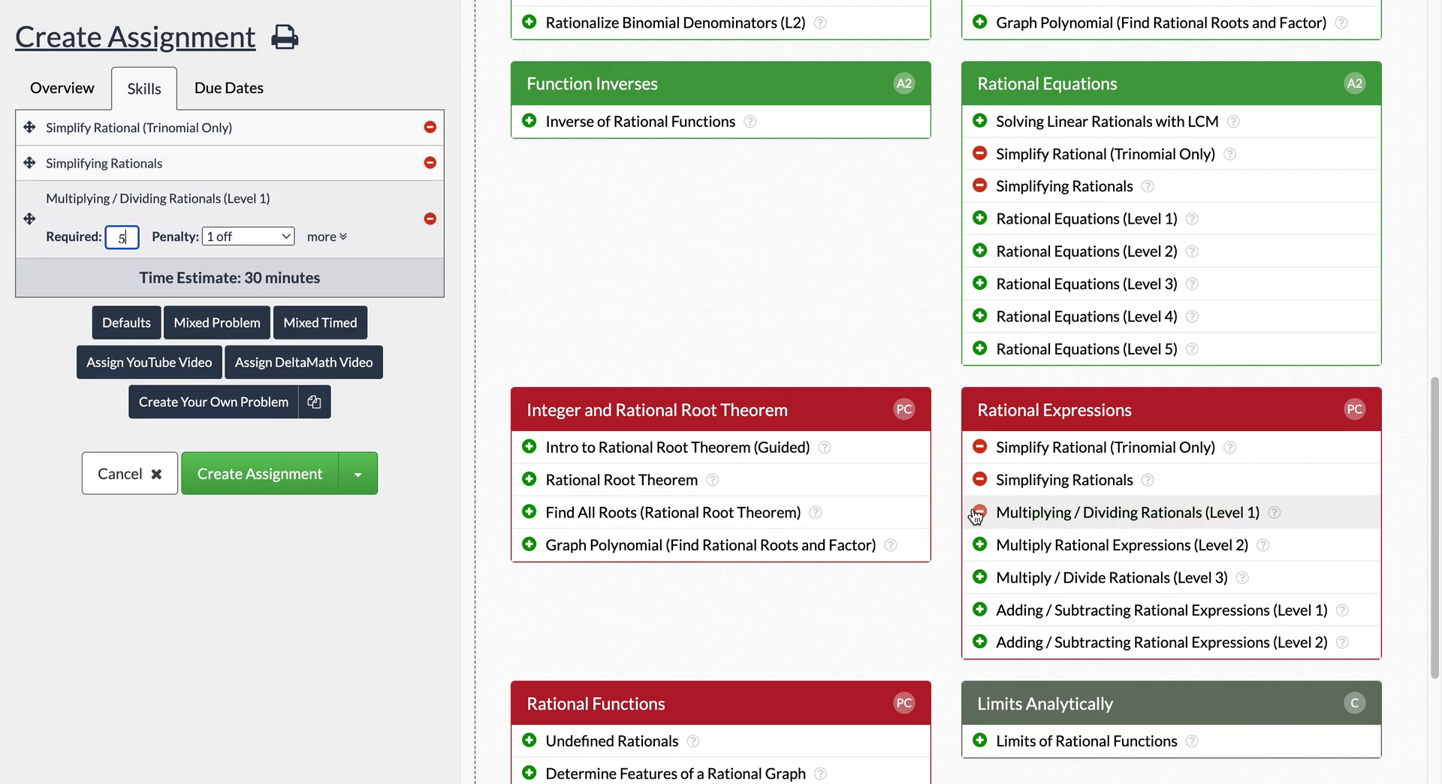
Step: Preview a Multiply Rational Expressions (Level 2) problem and its solution, then add the skill (44 minutes)
click(1035, 545)
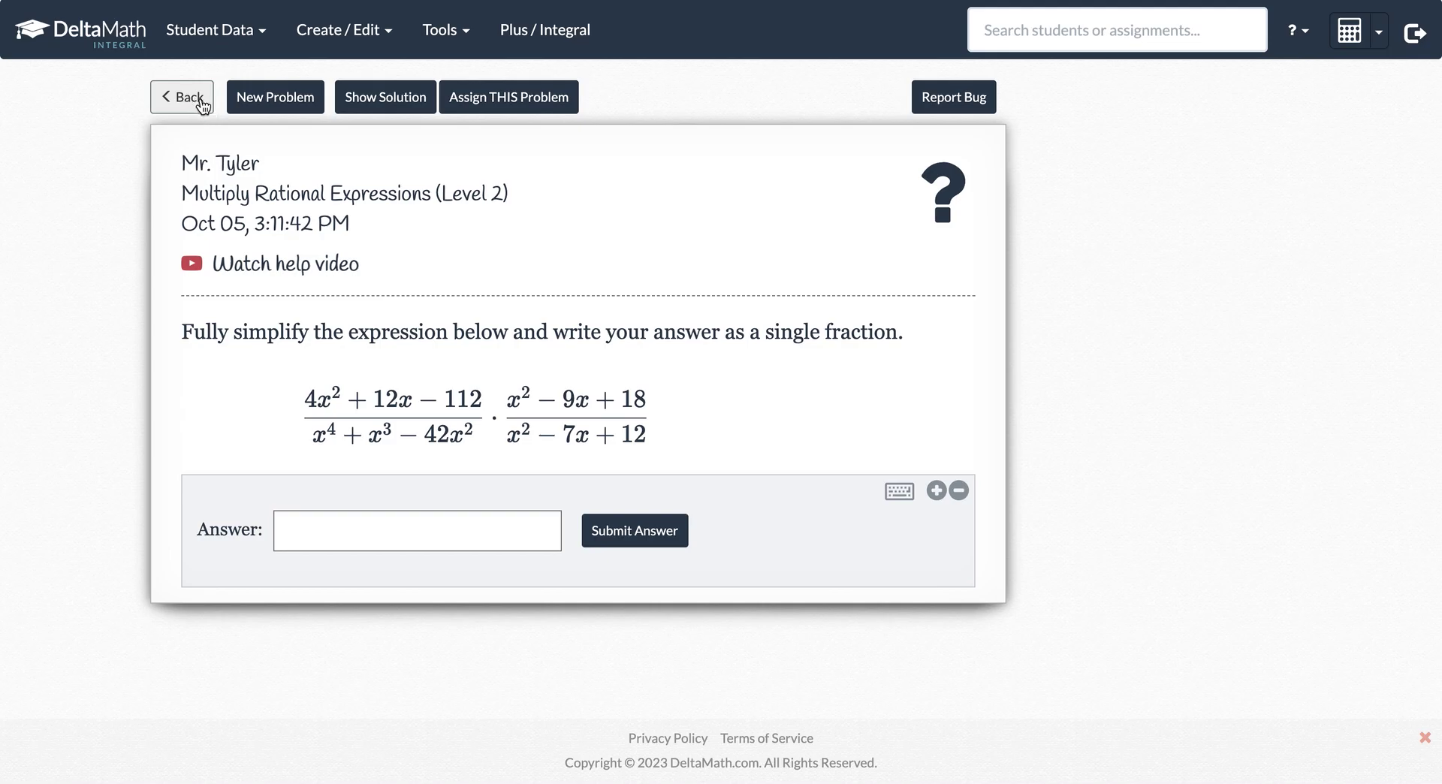
click(370, 104)
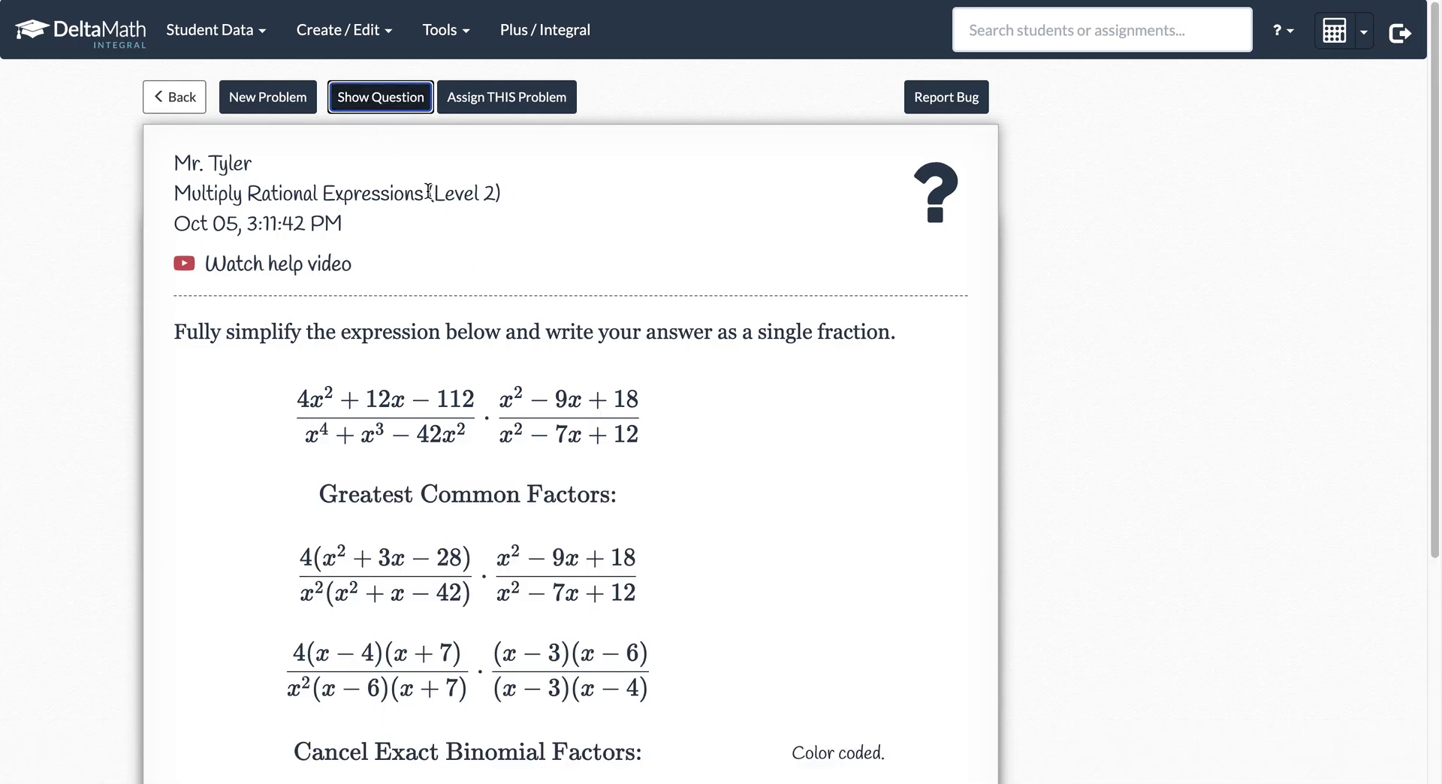
scroll(576, 441, down, 4)
scroll(575, 442, up, 4)
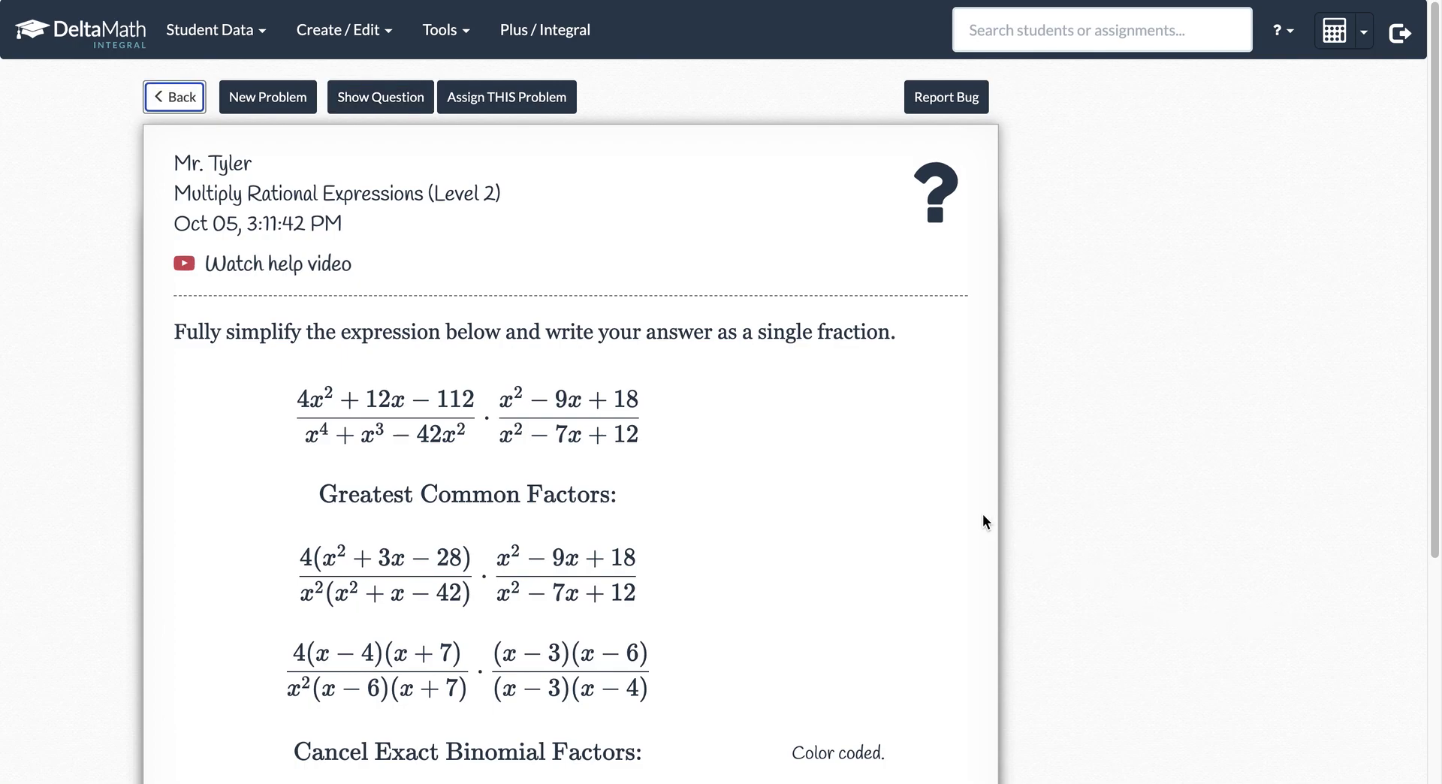
scroll(982, 514, down, 4)
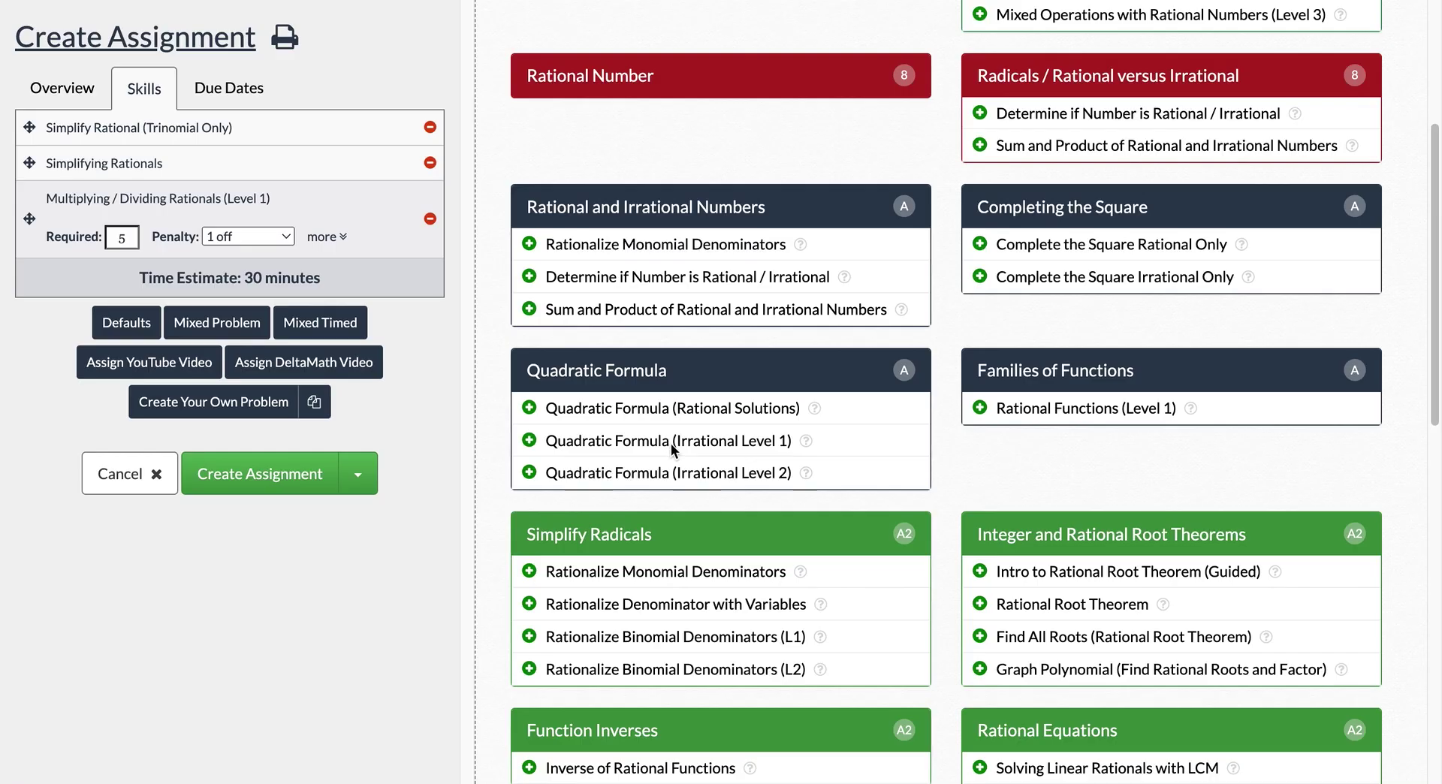
scroll(864, 518, up, 2)
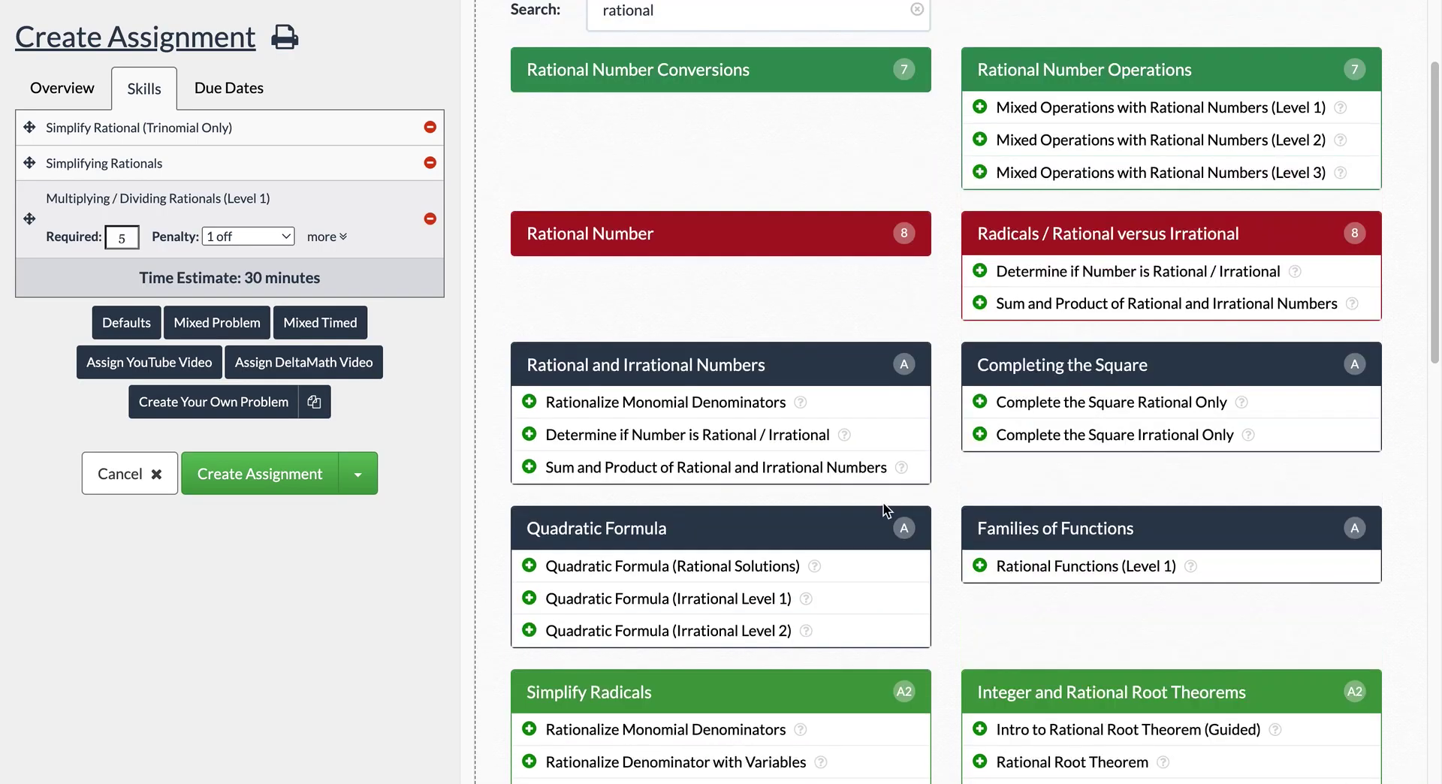
scroll(1052, 587, down, 12)
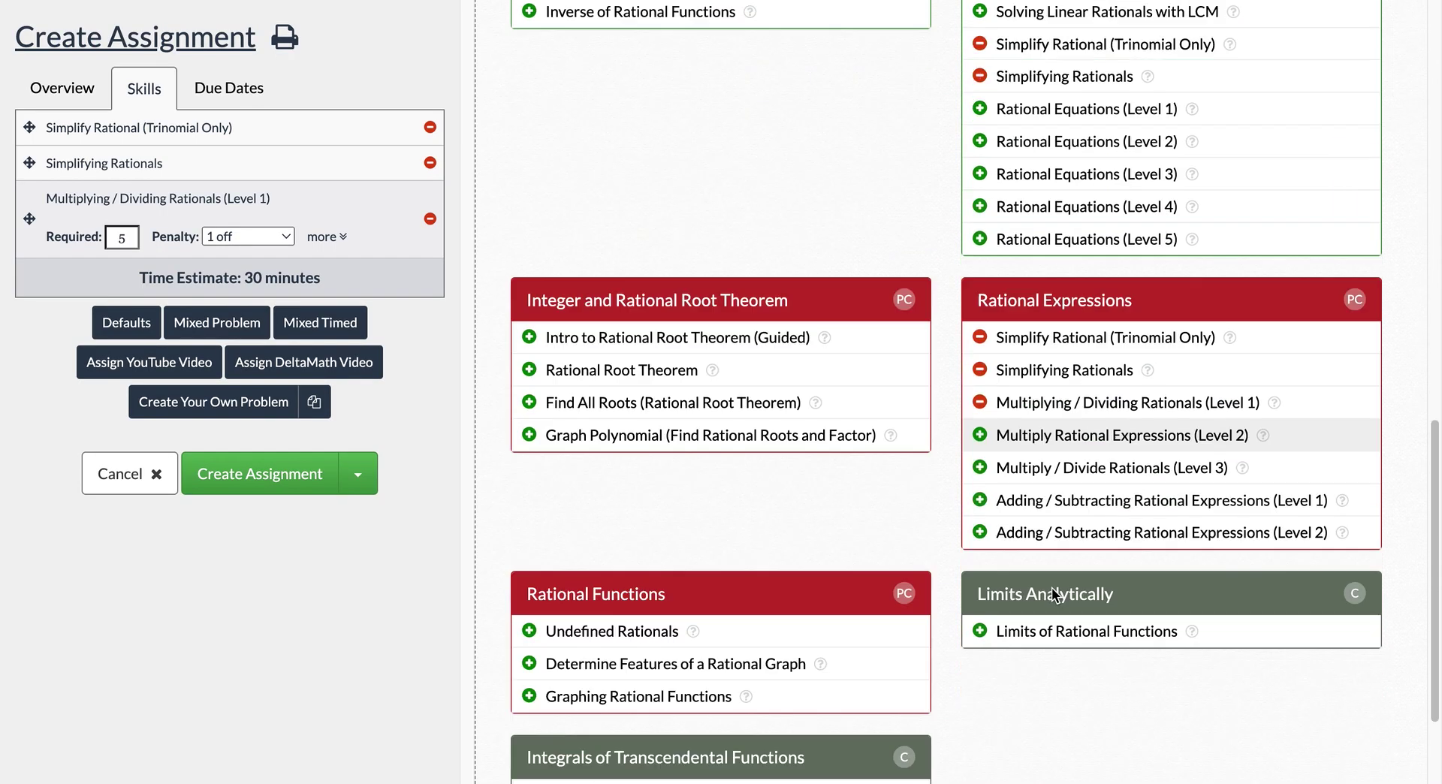
click(980, 437)
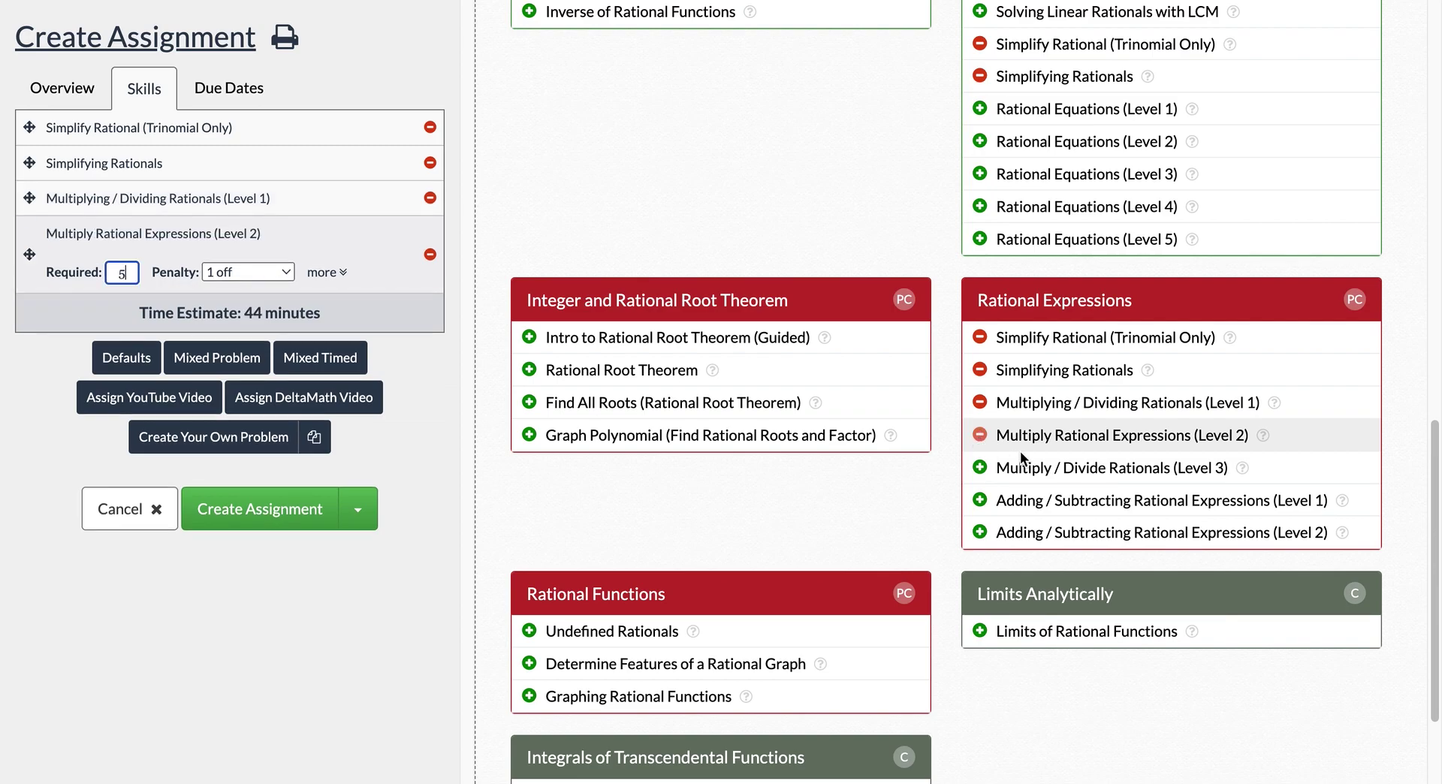
Step: Preview Multiply / Divide Rationals (Level 3), then add it to the assignment, reaching 54 minutes
click(1099, 469)
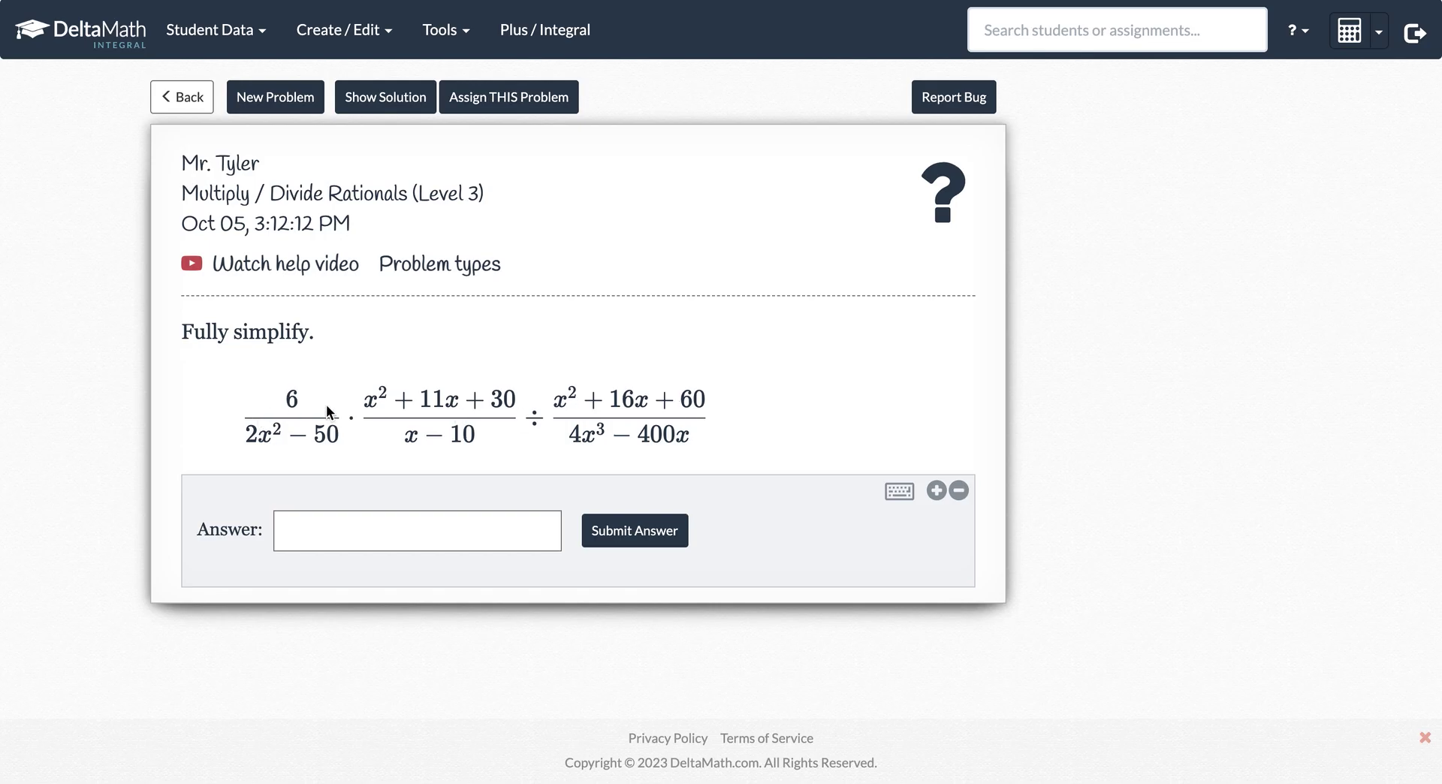
click(178, 96)
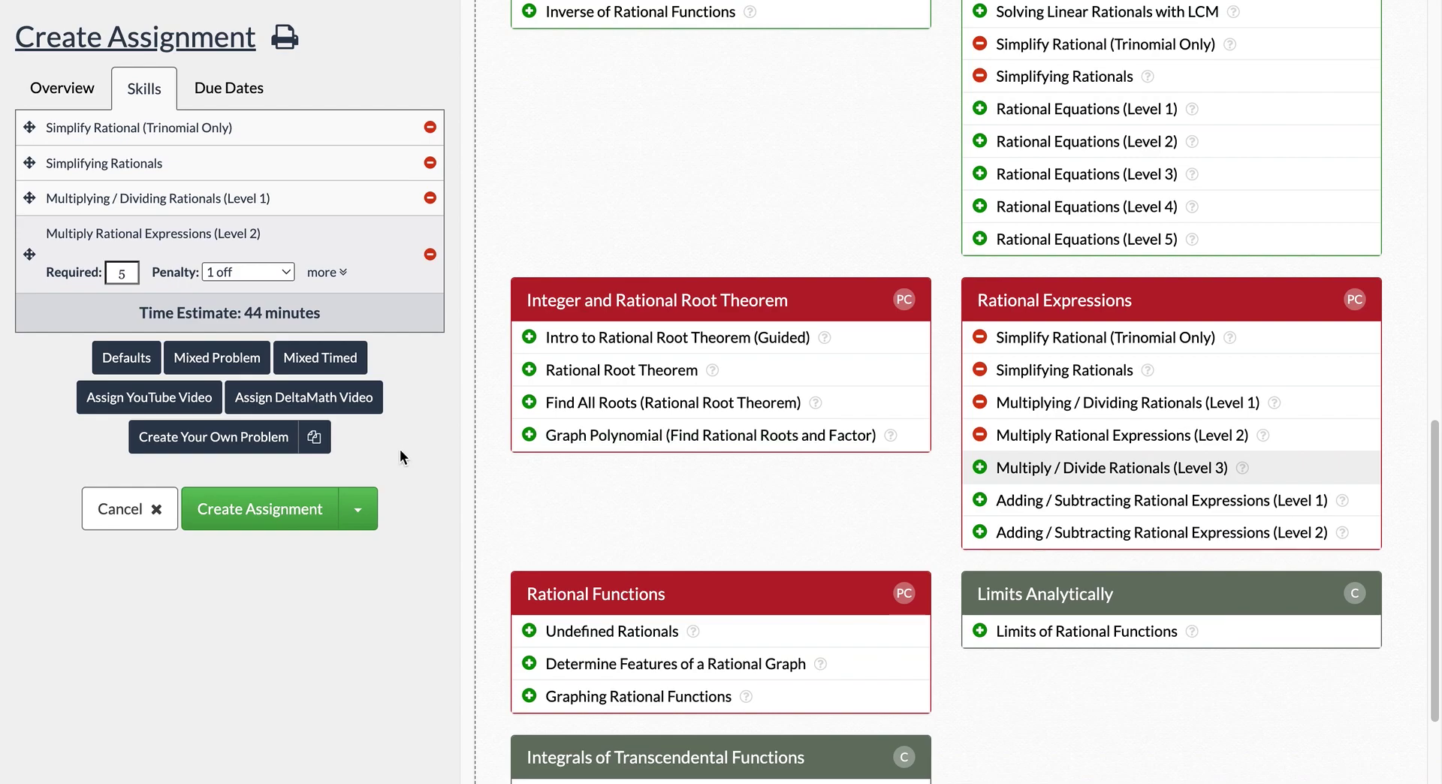
click(980, 467)
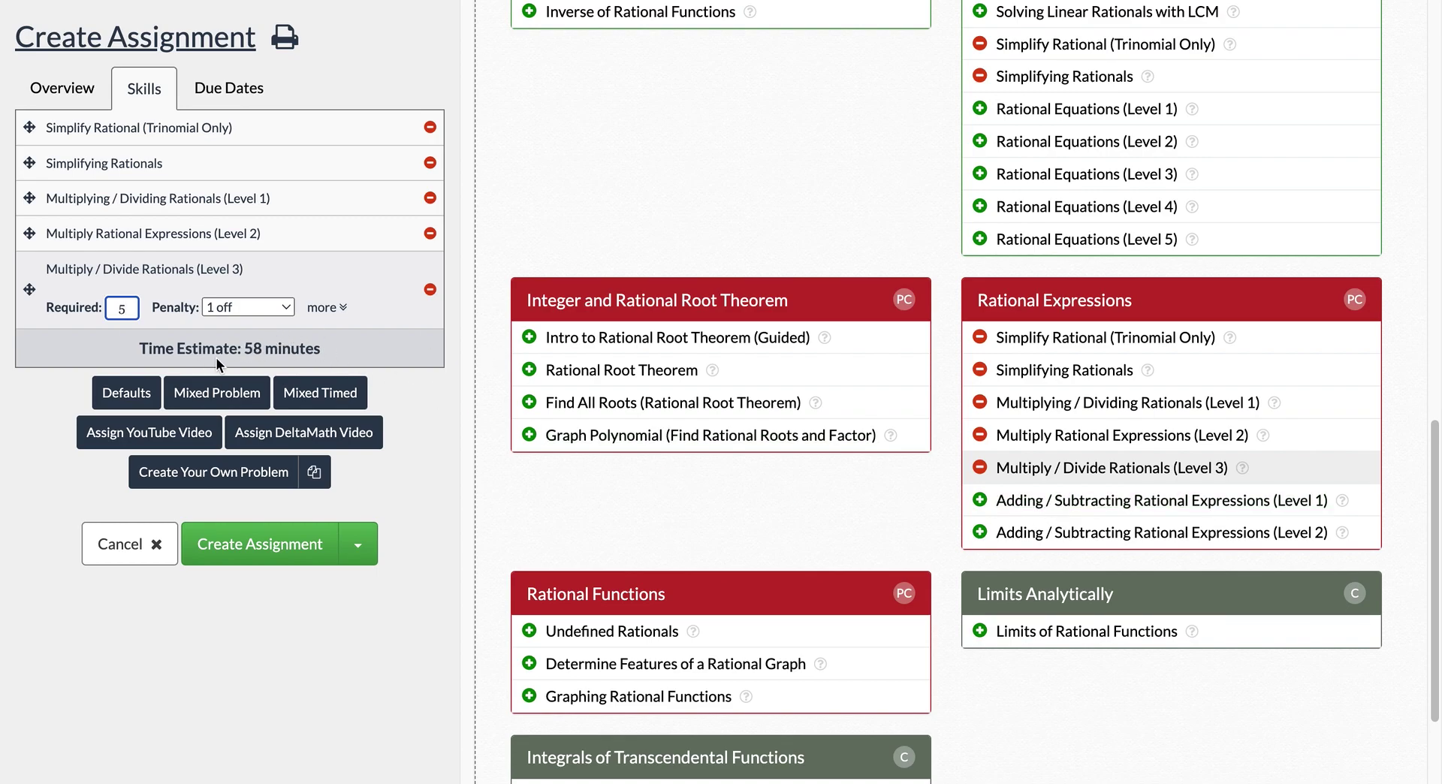
mouse_move(252, 350)
Step: Set the Required counts of the four other skills to 3, 3, 4 and 4, giving 43 minutes
click(181, 141)
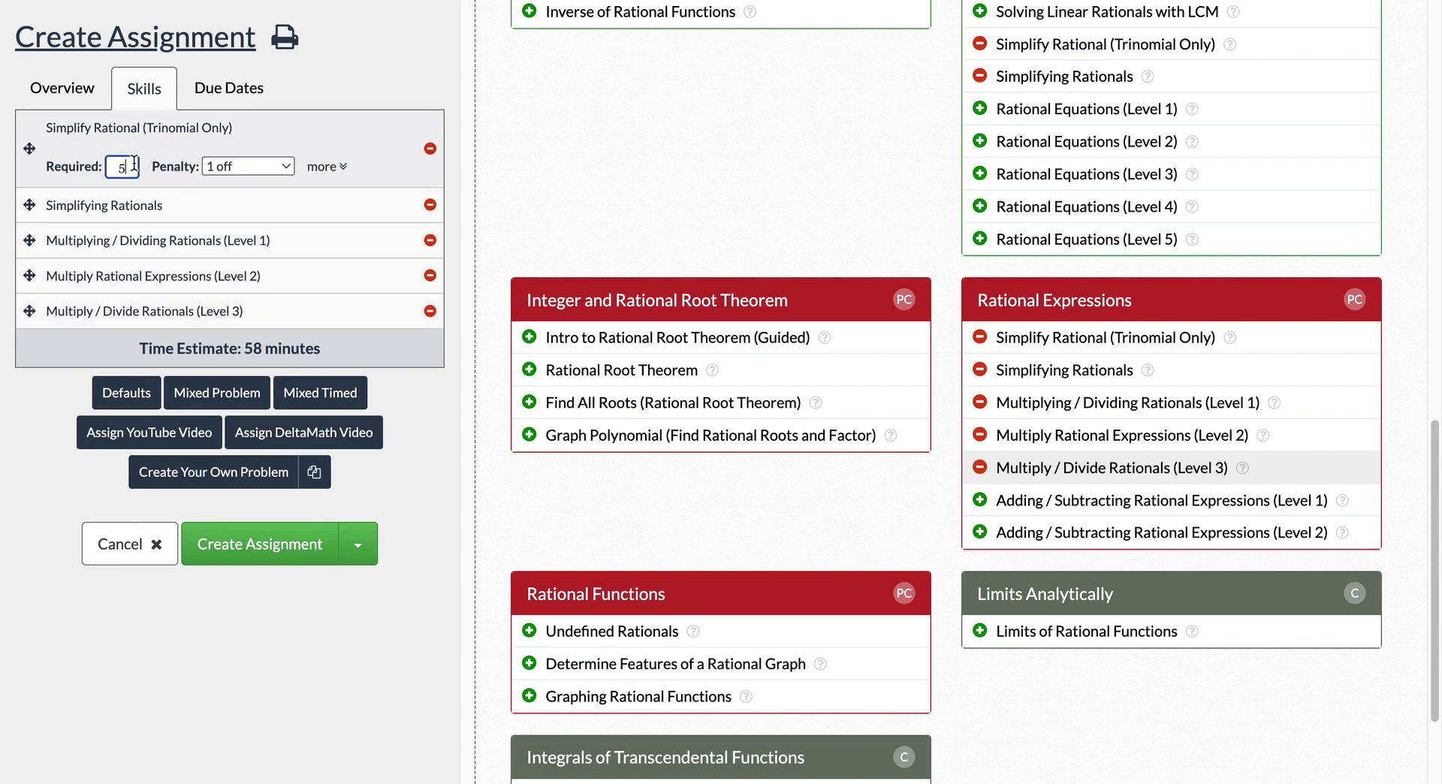
click(166, 218)
key(BackSpace)
text(3)
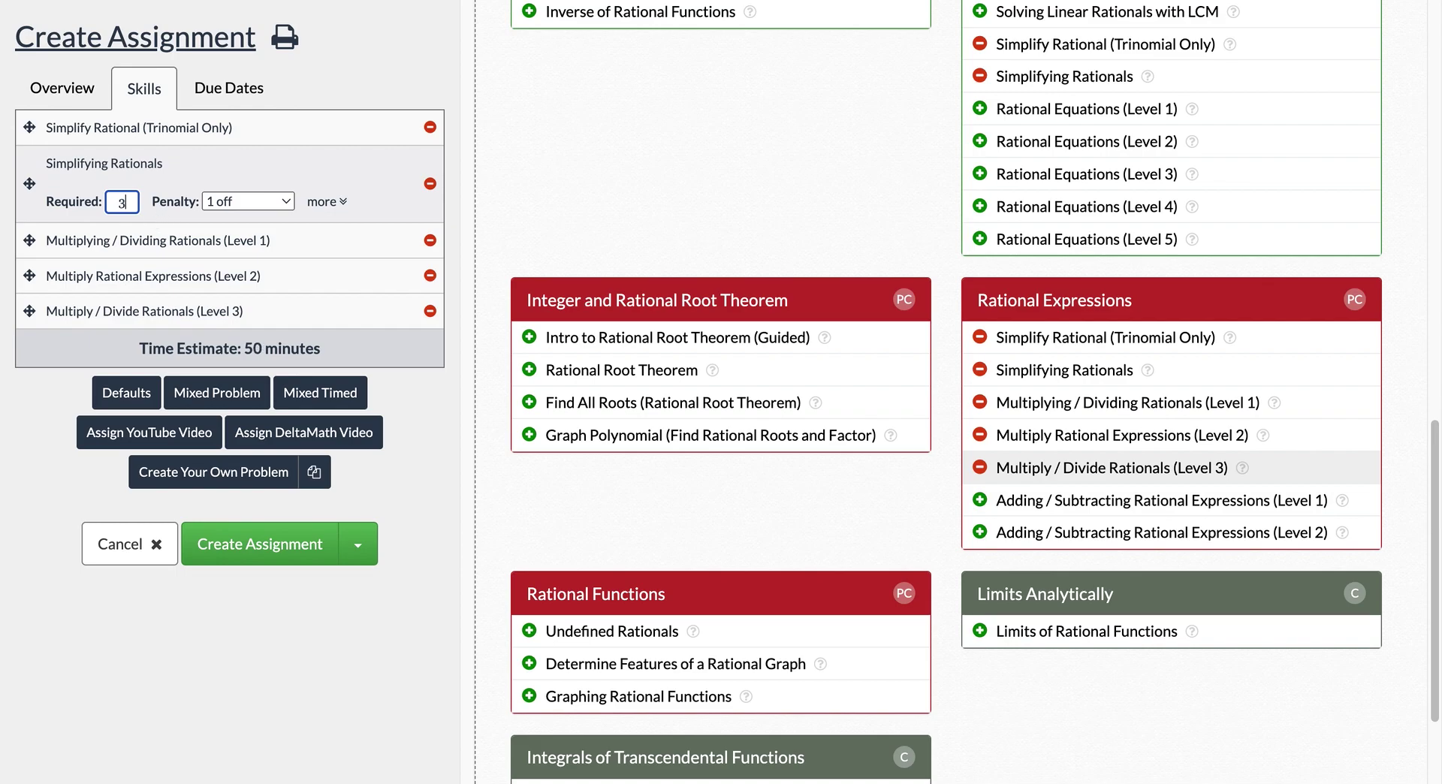
click(322, 255)
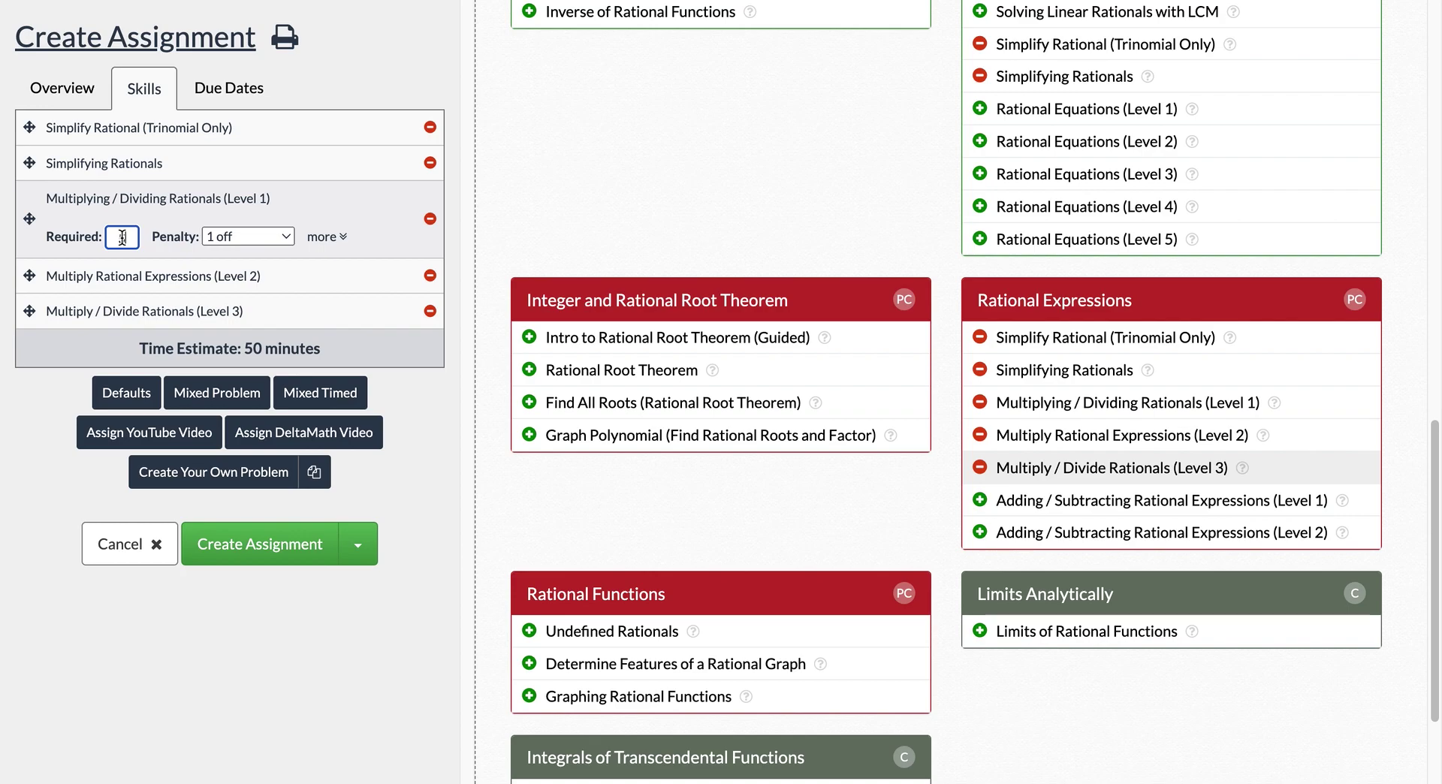
text(3)
key(BackSpace)
text(4)
key(Tab)
text(4)
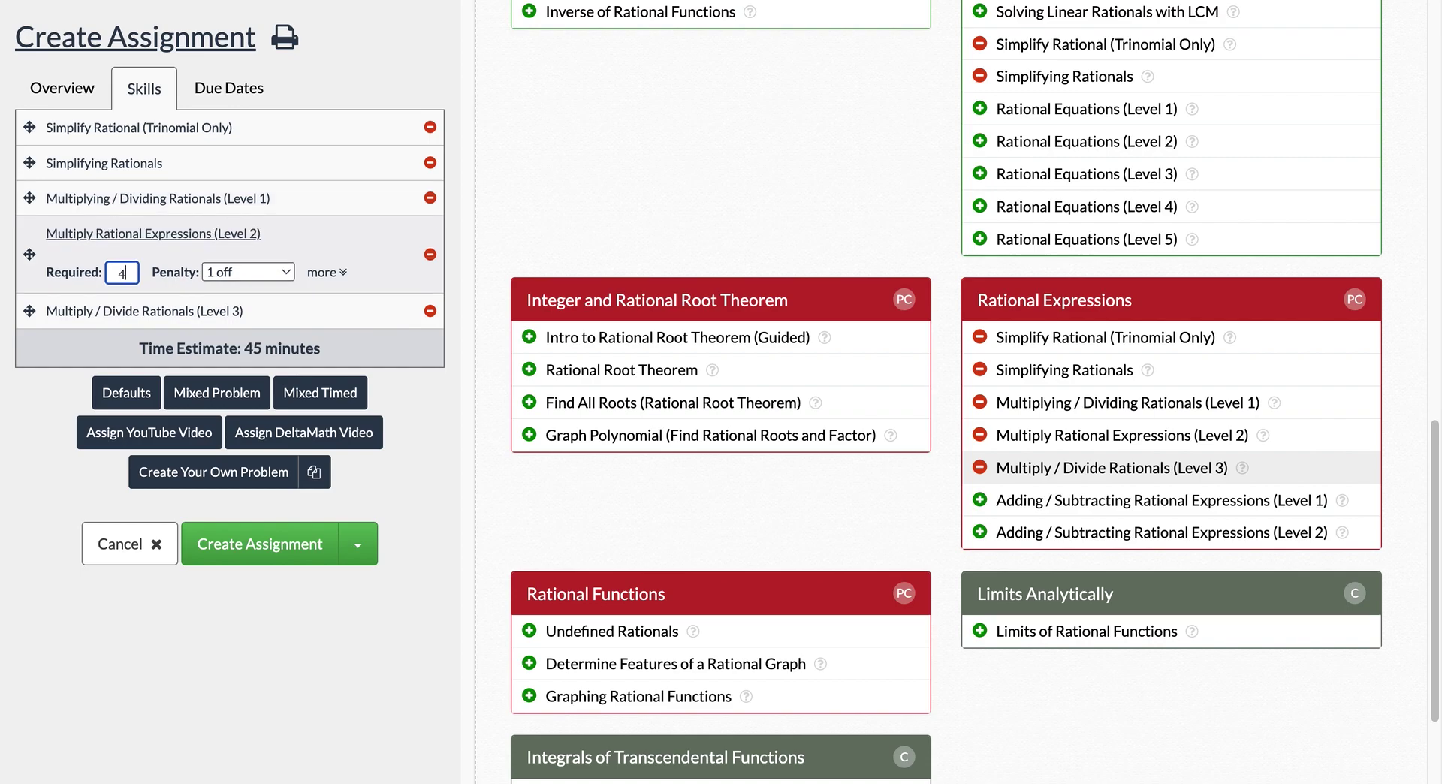
key(Tab)
text(5)
key(BackSpace)
text(4)
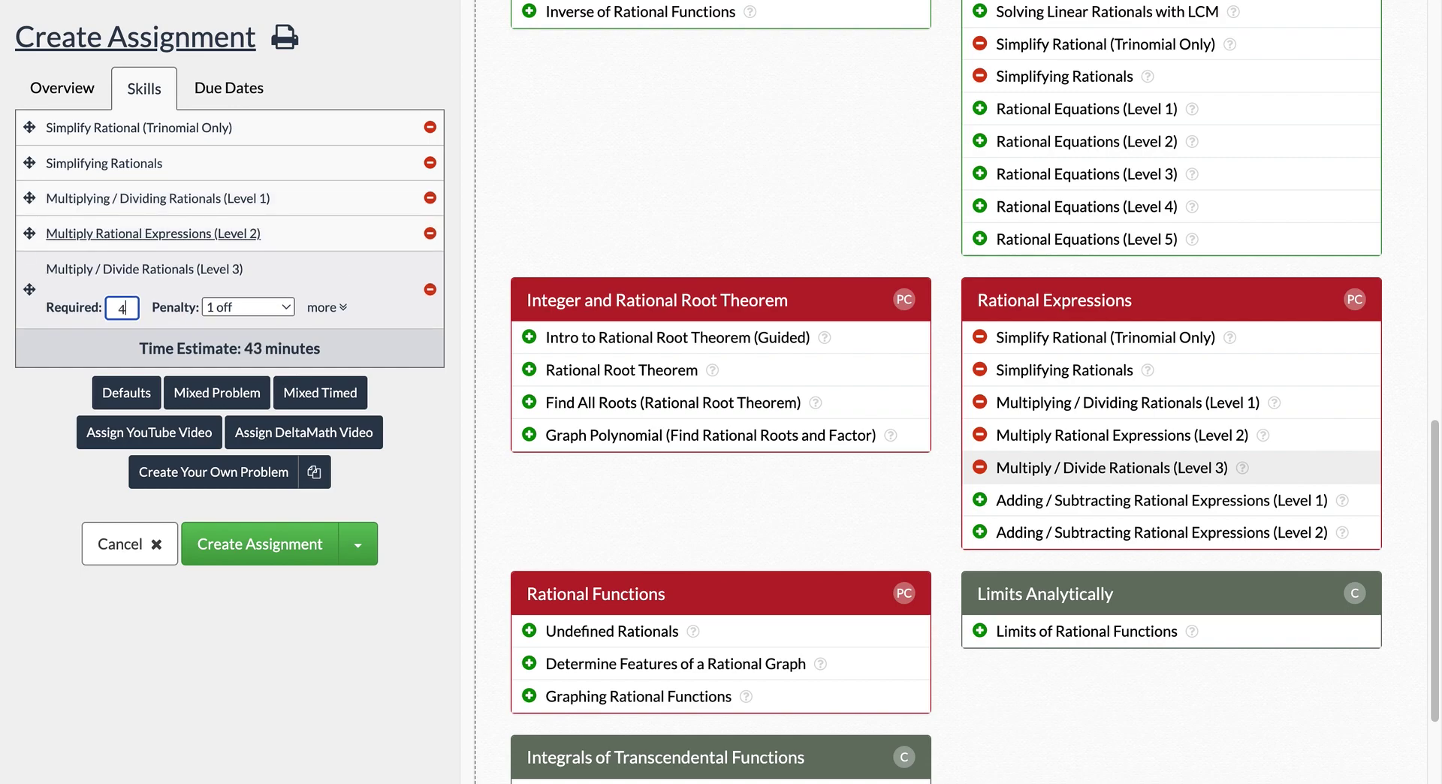
click(47, 490)
scroll(421, 534, up, 10)
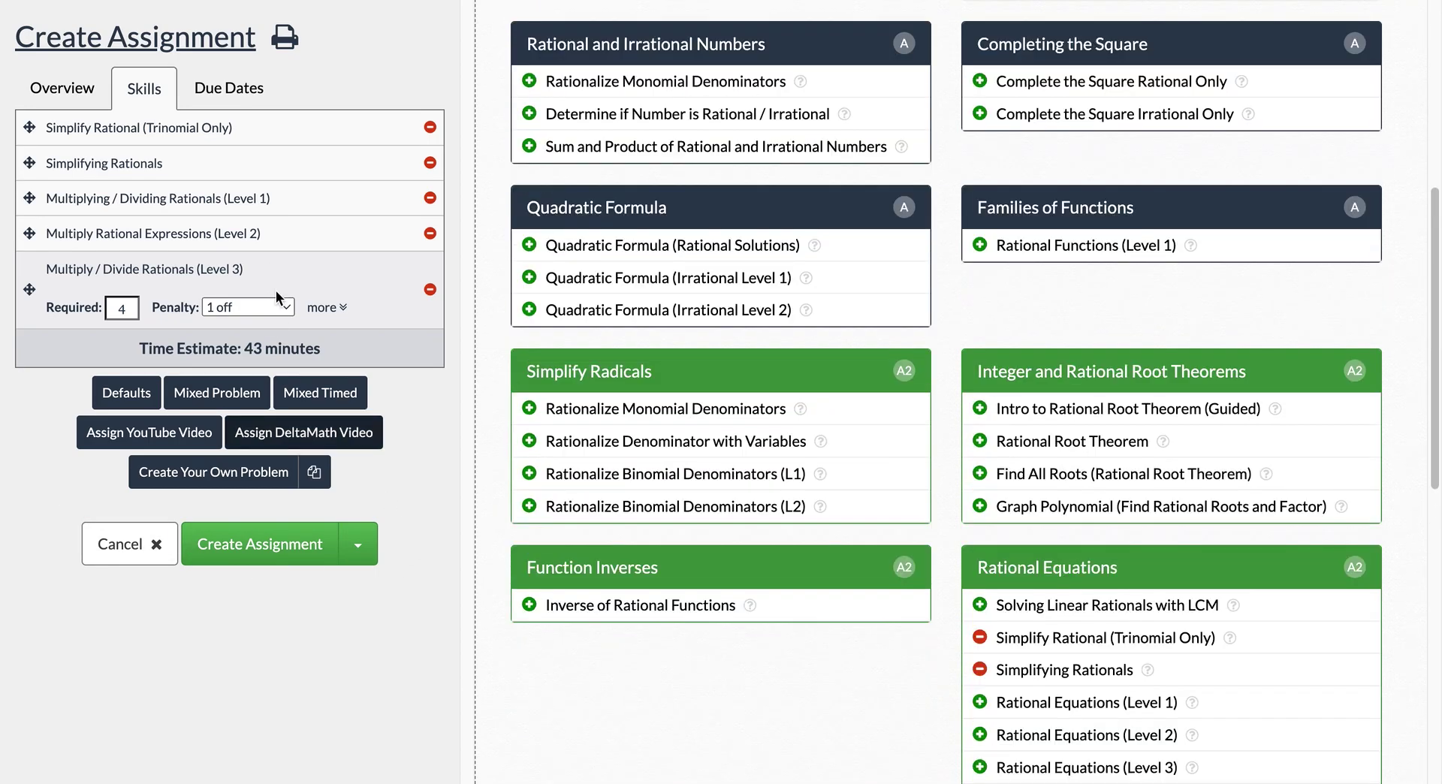
scroll(290, 303, up, 3)
scroll(756, 524, down, 5)
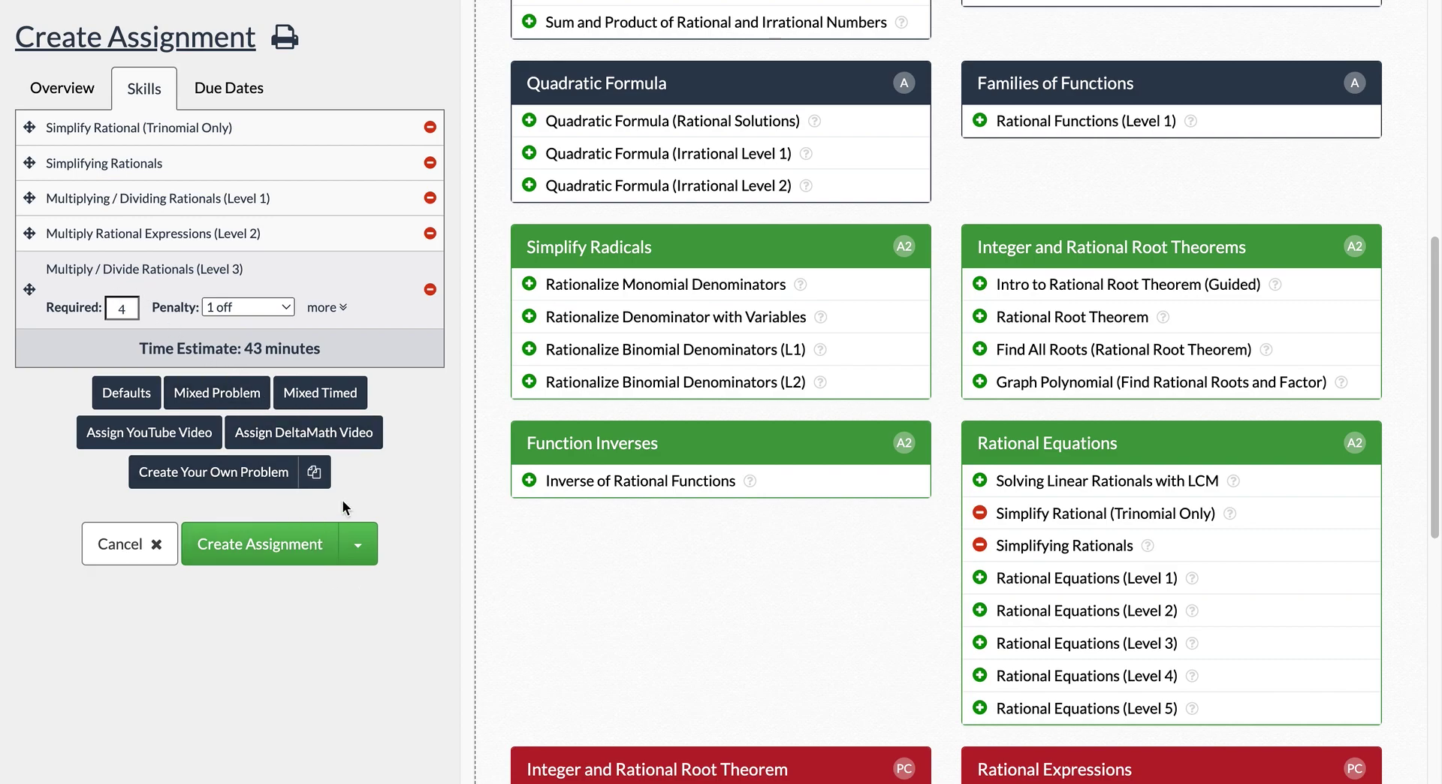
scroll(427, 518, up, 8)
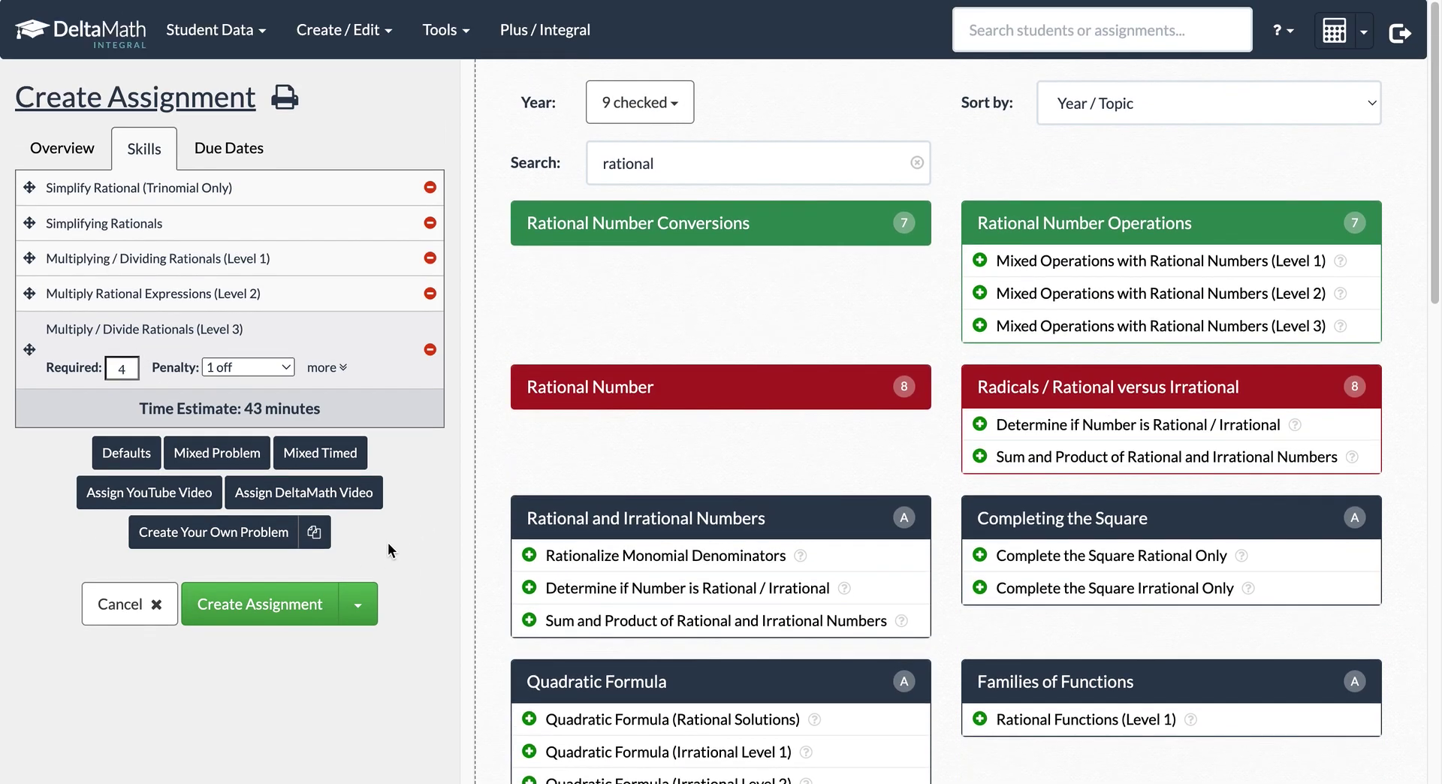
Step: Review the new assignment's Overview, Skills and Due Dates settings before saving it
click(248, 613)
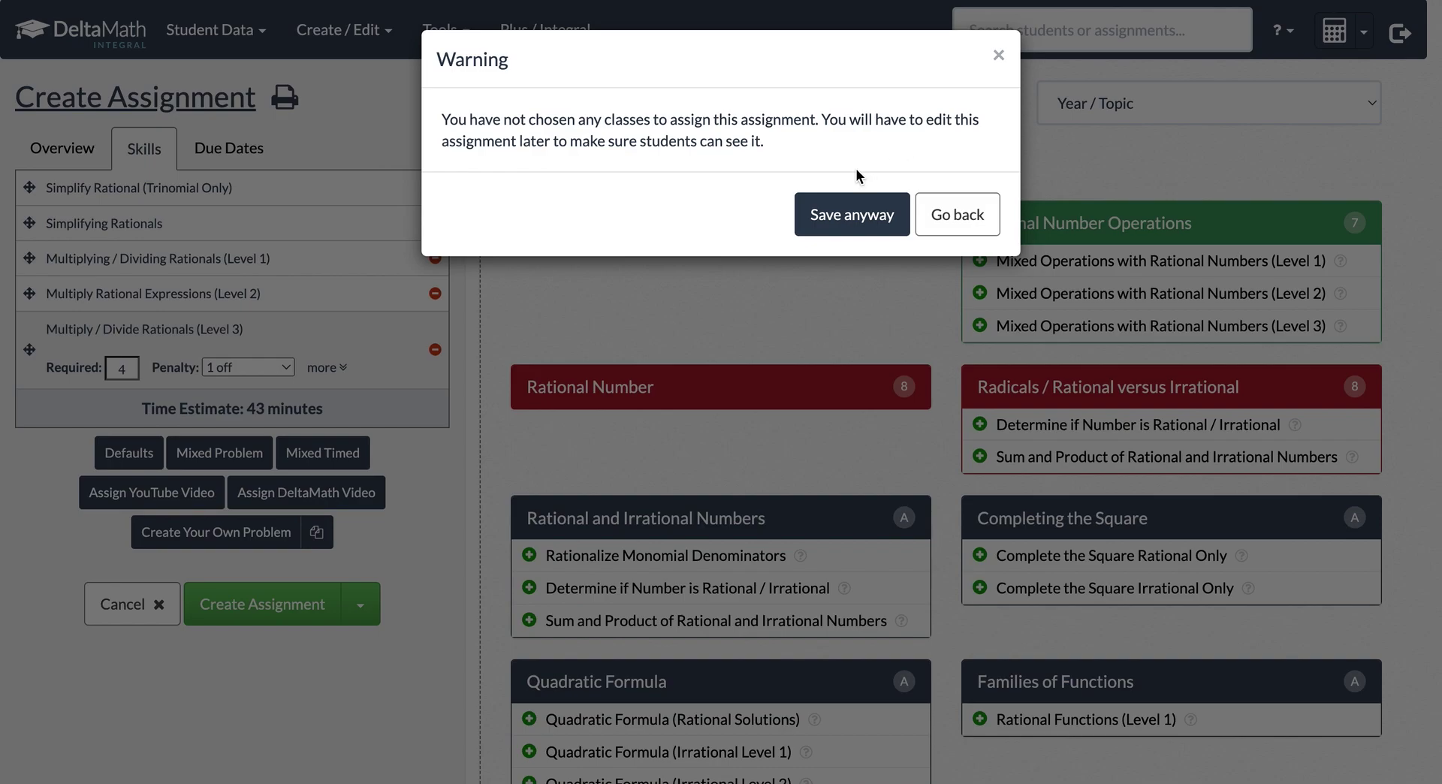
click(948, 216)
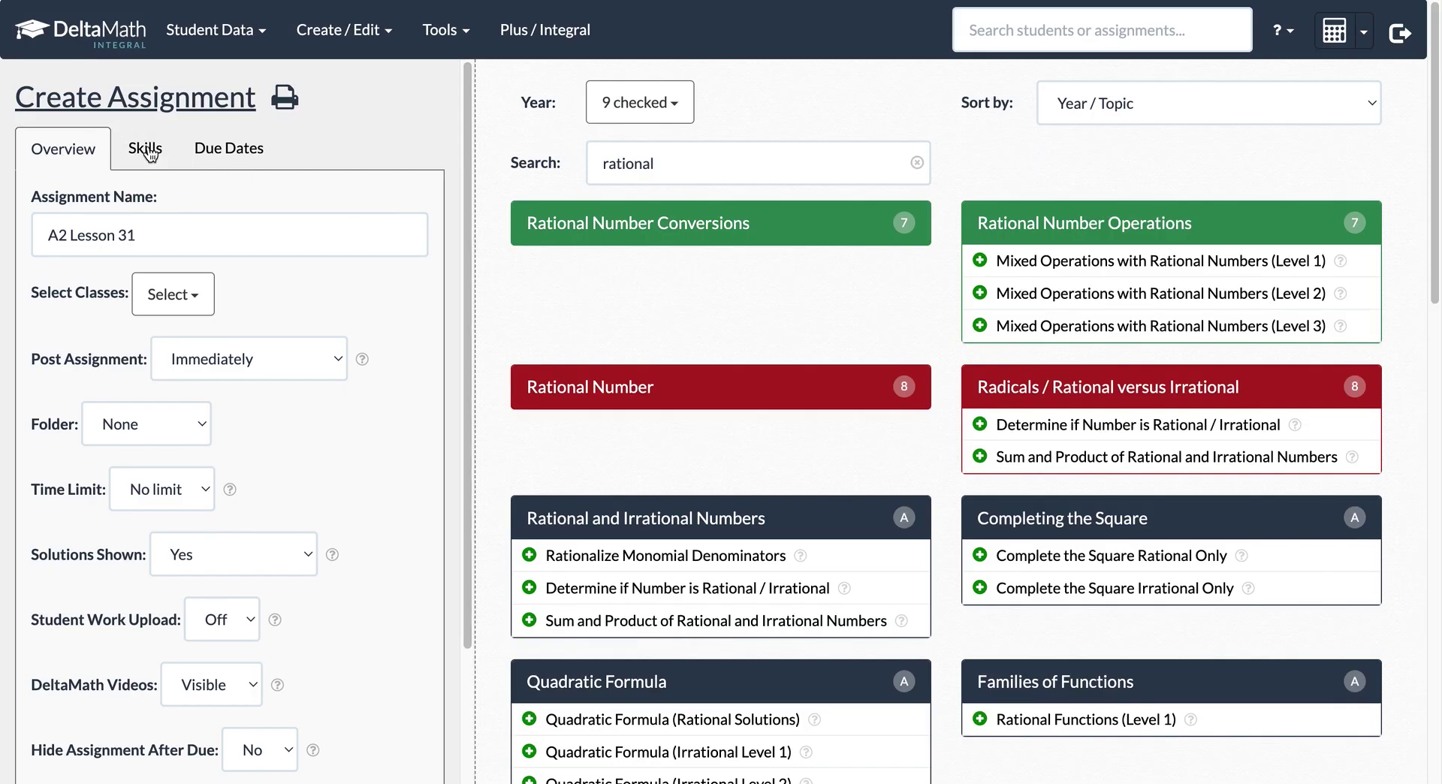
click(139, 155)
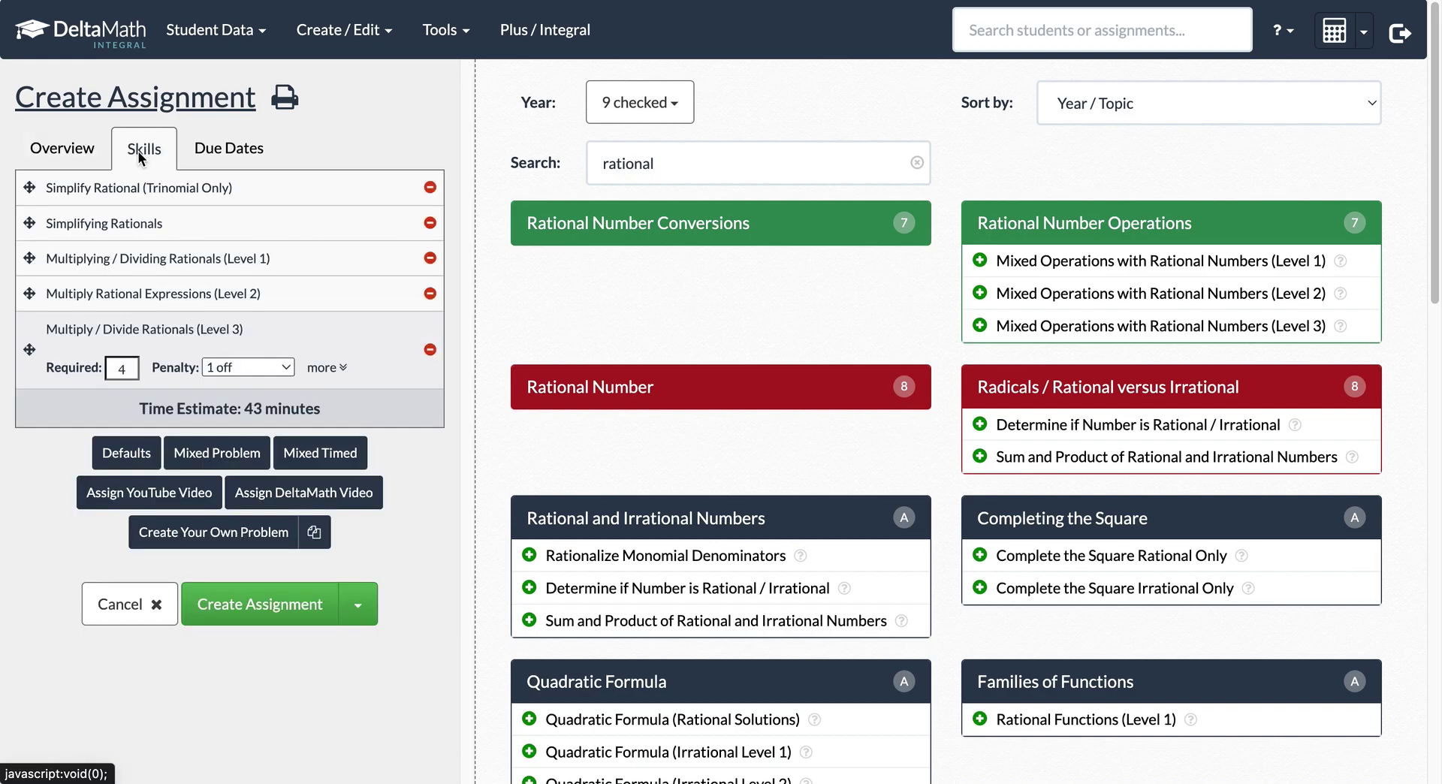
click(73, 159)
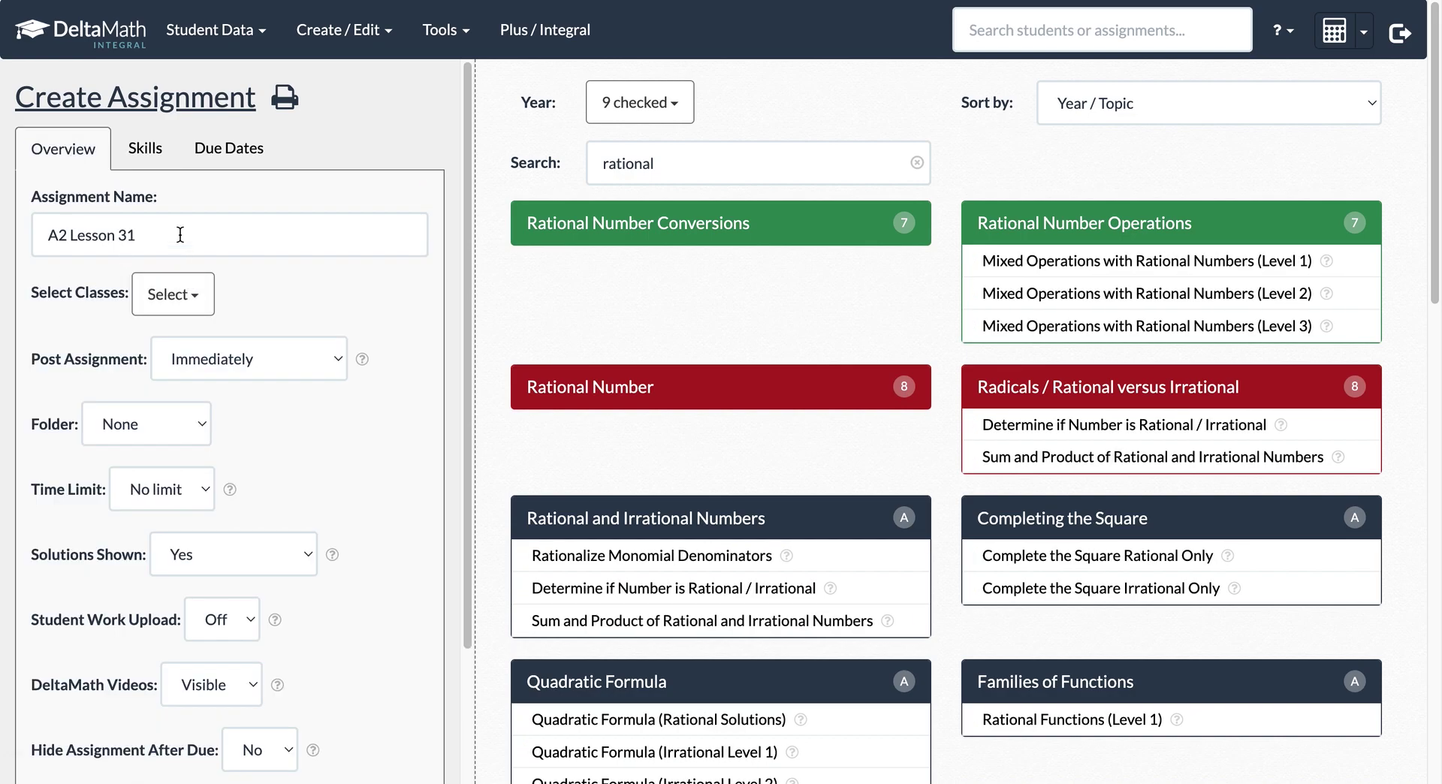
click(240, 158)
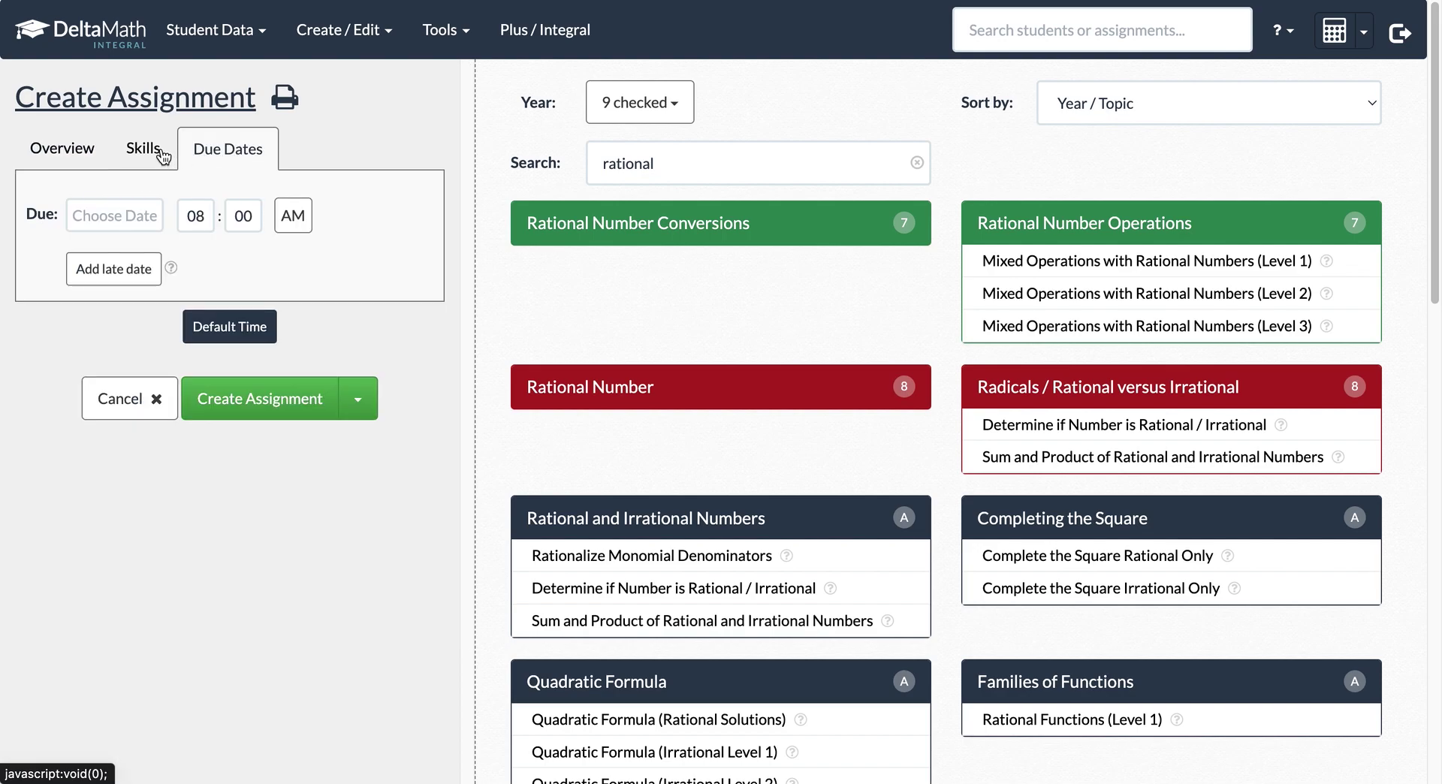
click(150, 154)
click(79, 153)
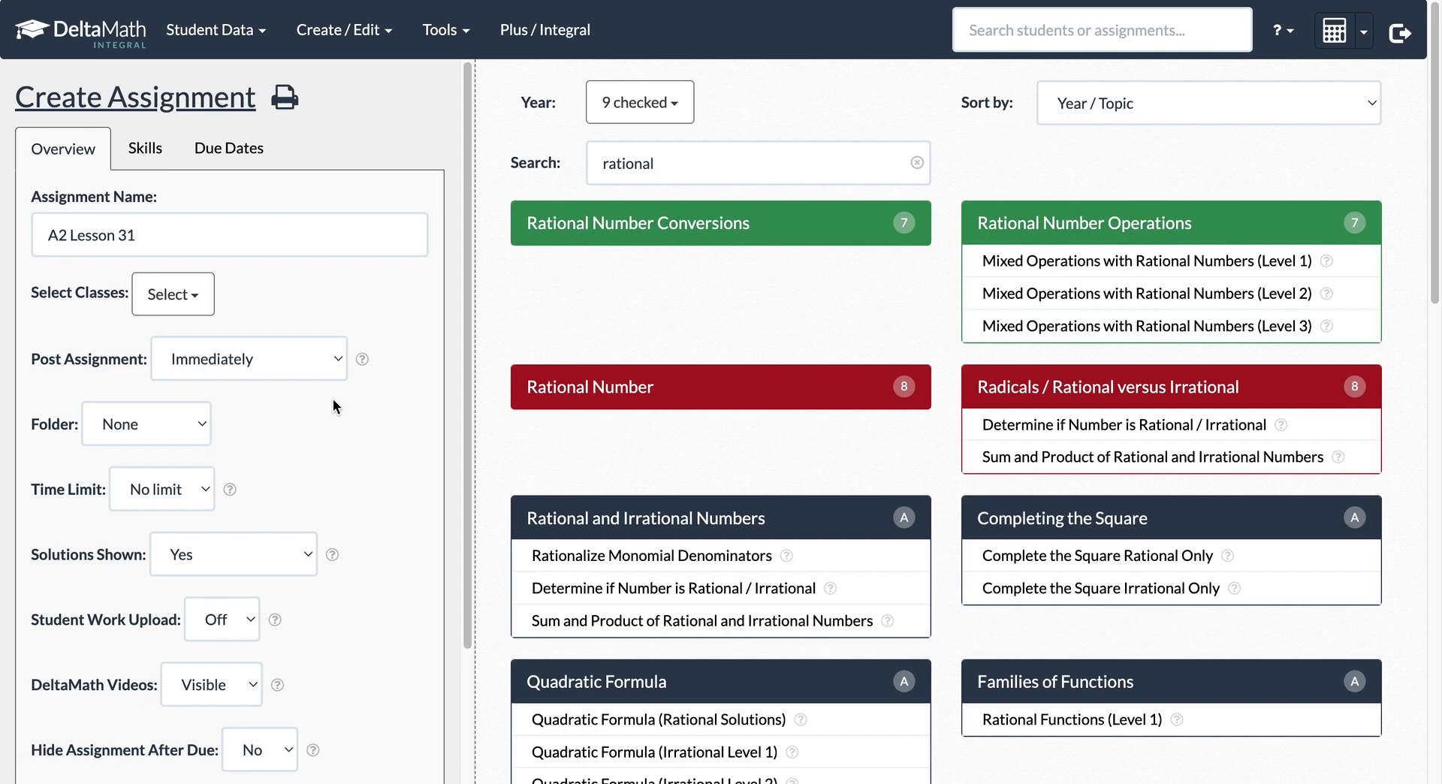
Step: Create the A2 Lesson 31 assignment with no classes assigned and dismiss the confirmation
scroll(333, 405, down, 4)
click(225, 622)
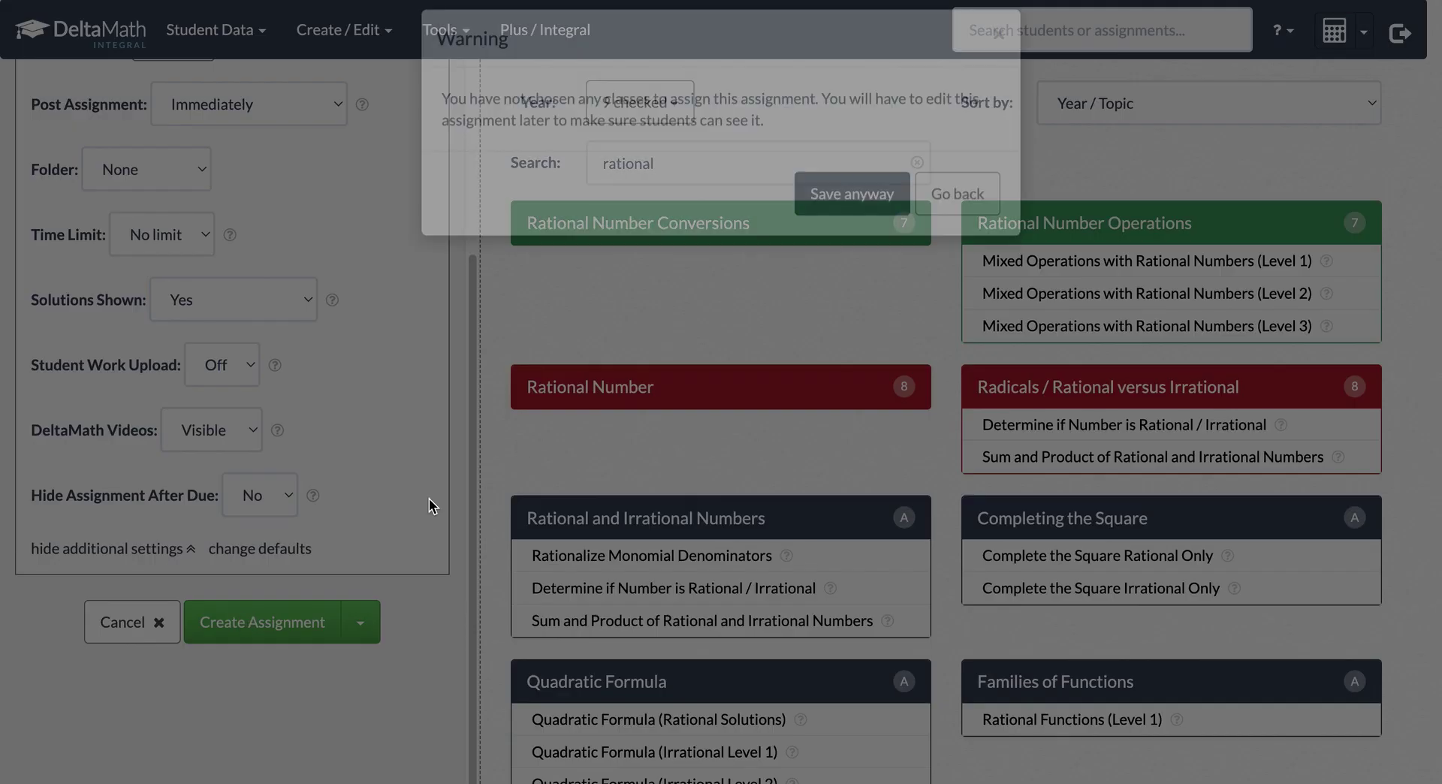
click(851, 216)
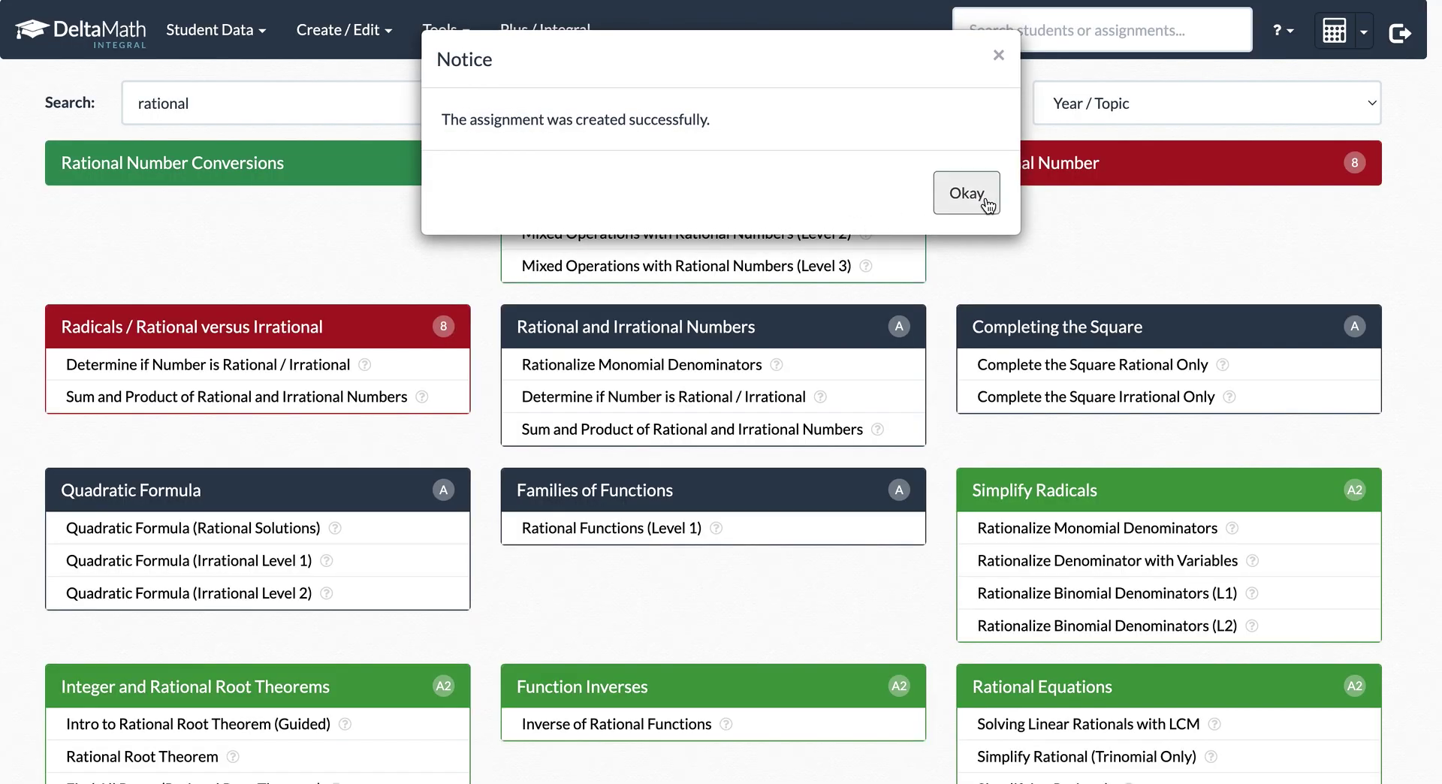
click(987, 200)
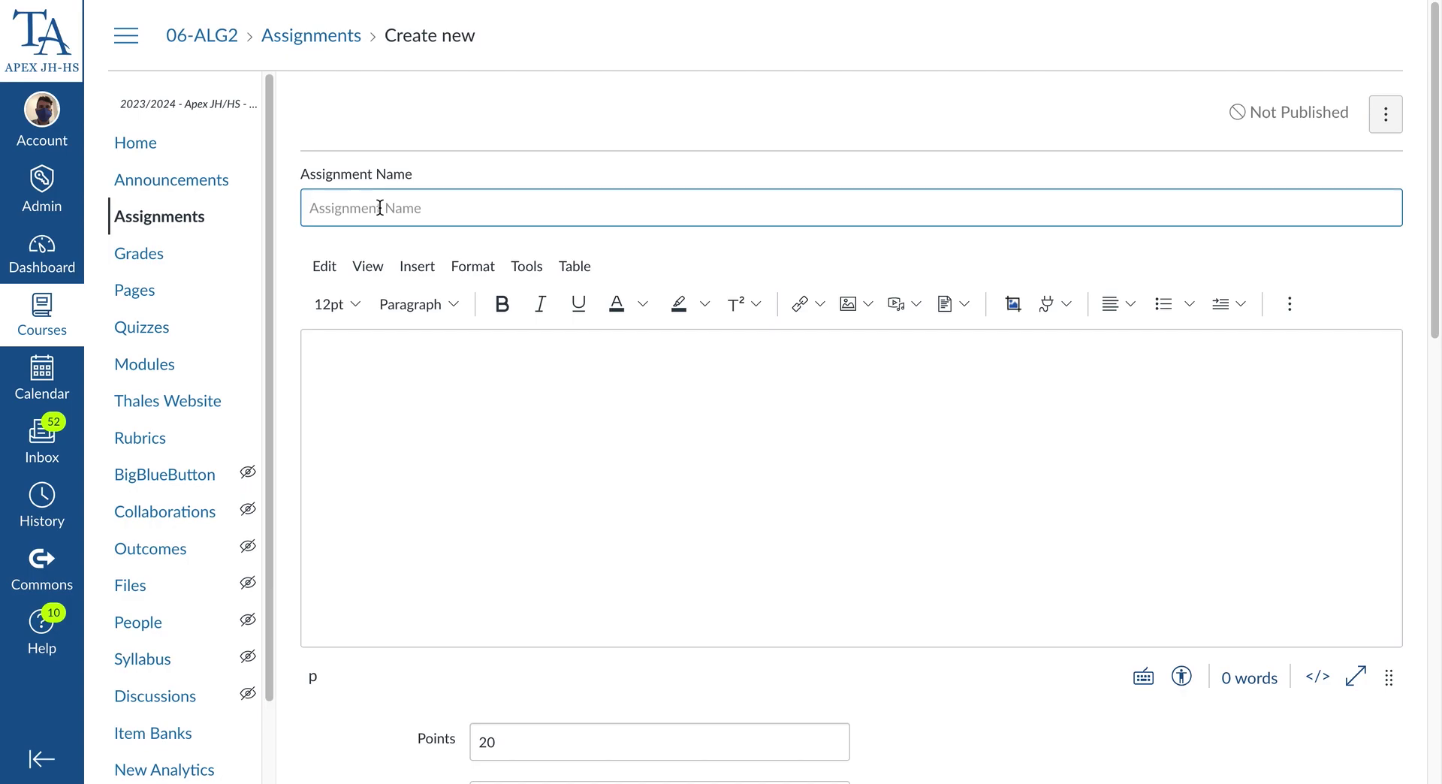
Step: Name the new Canvas assignment 'DM Lesson 31'
text(DM)
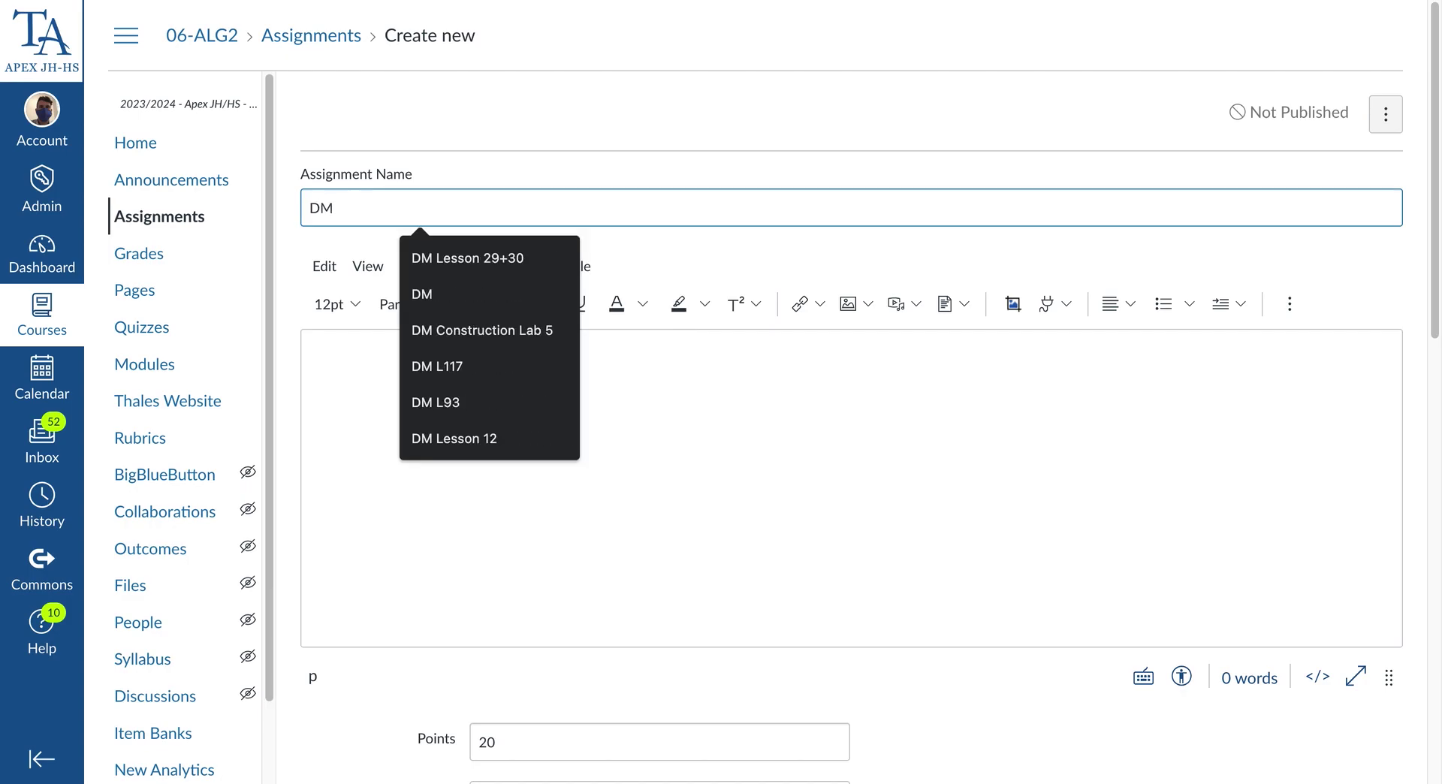
text( Lesso)
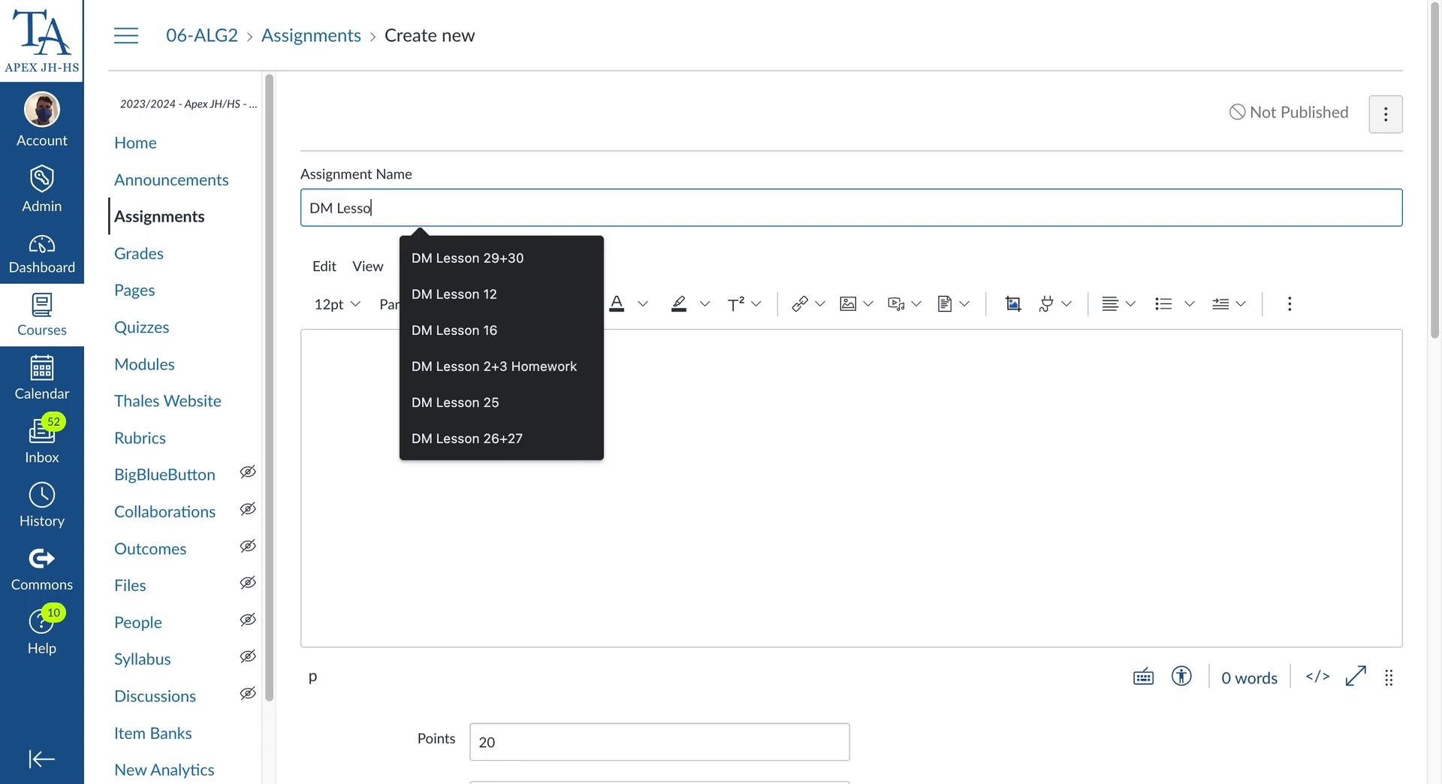
text(n 31)
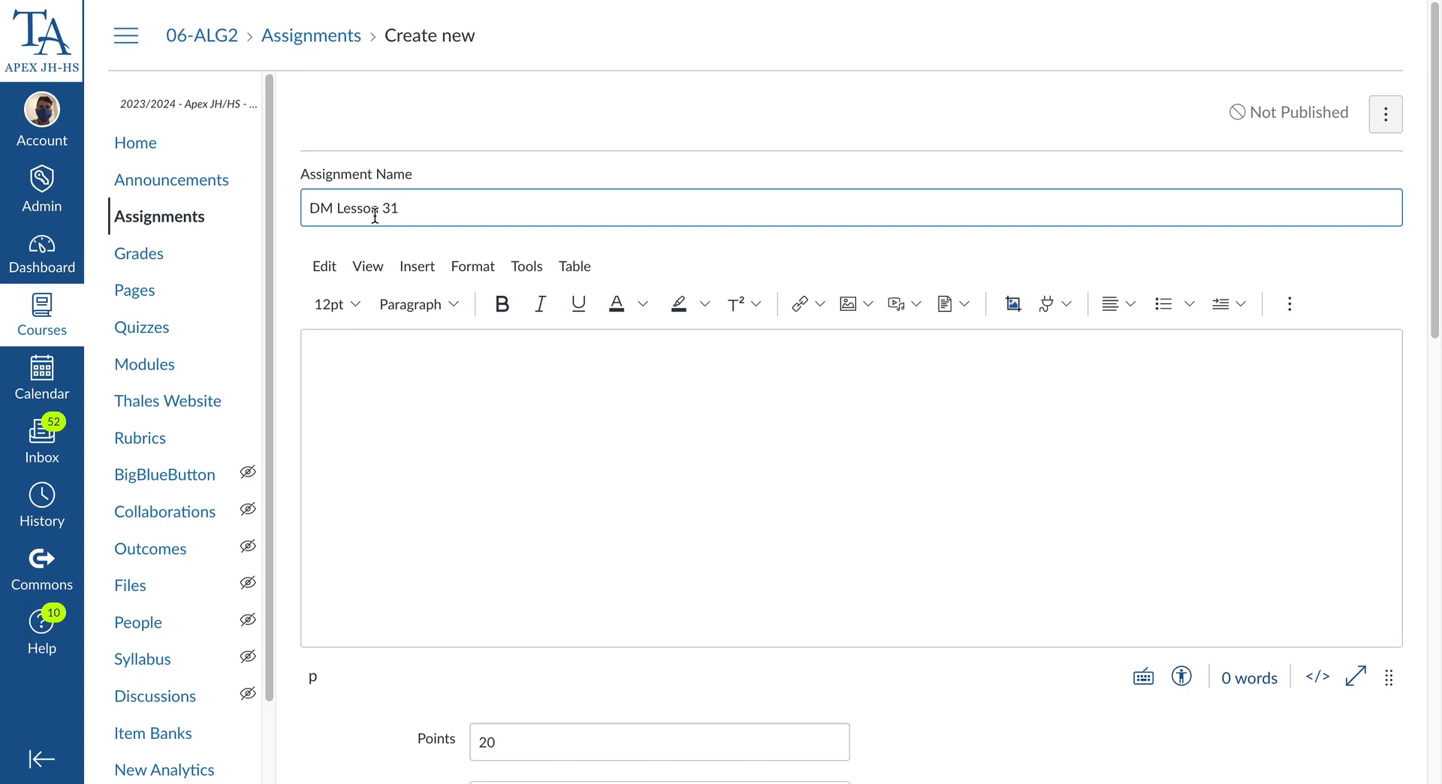
click(420, 374)
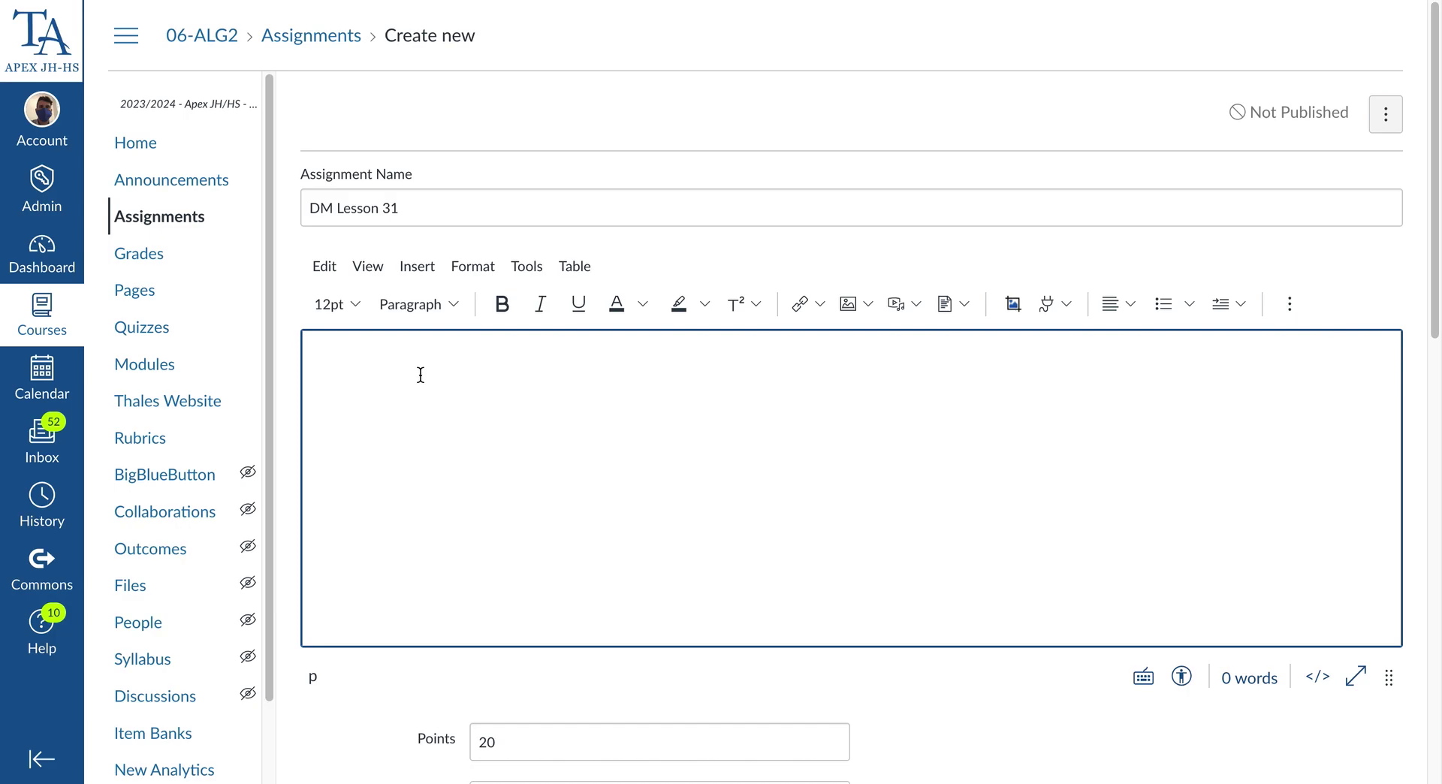
scroll(421, 375, down, 2)
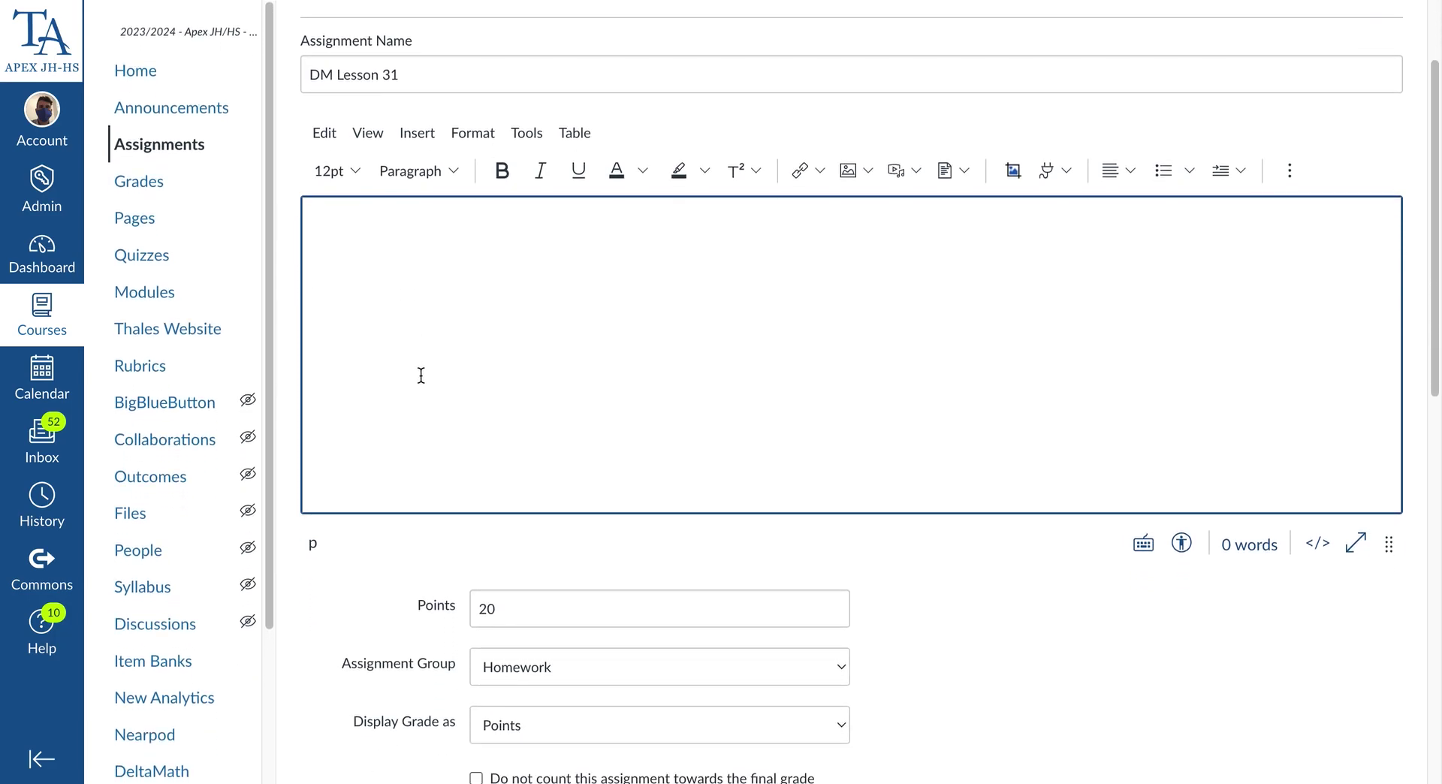
scroll(421, 374, down, 5)
click(503, 286)
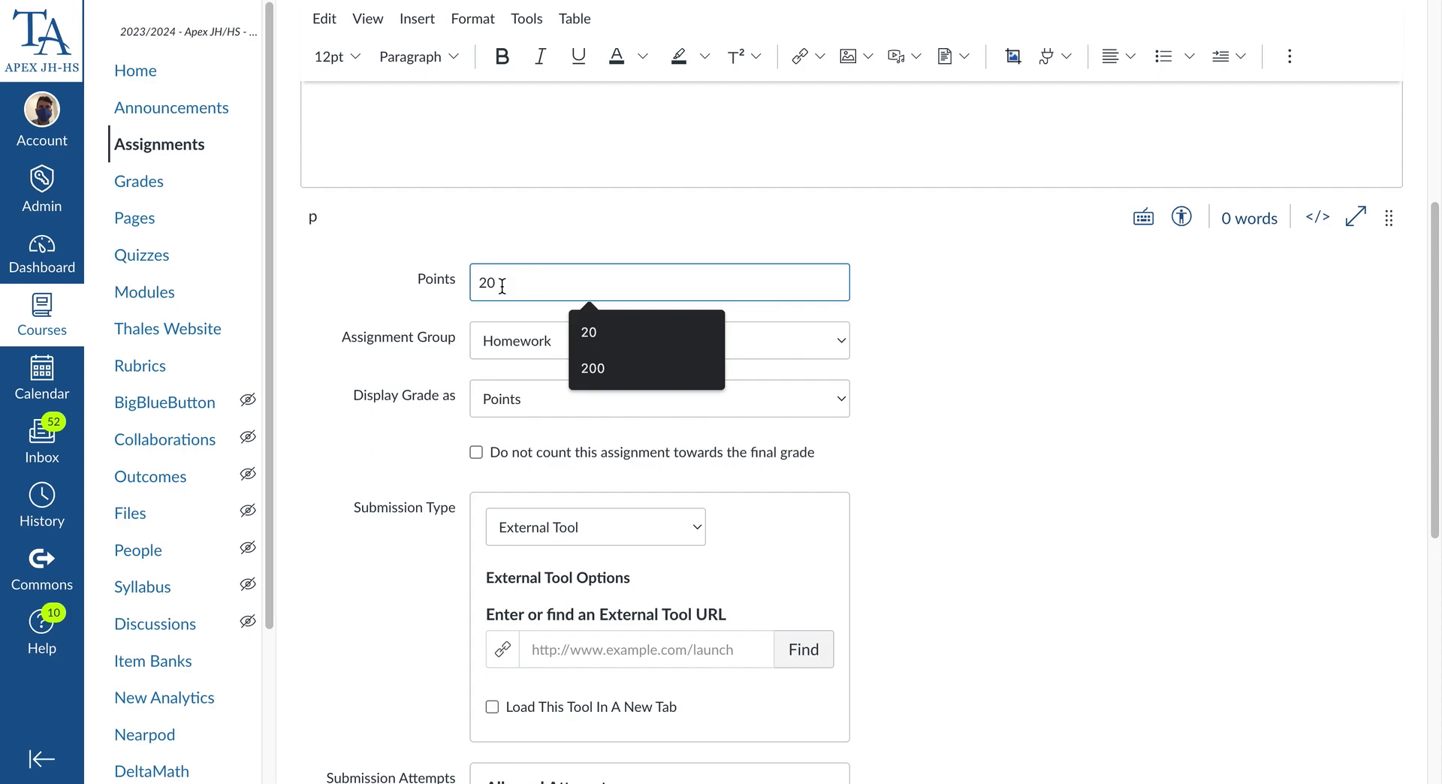
click(598, 228)
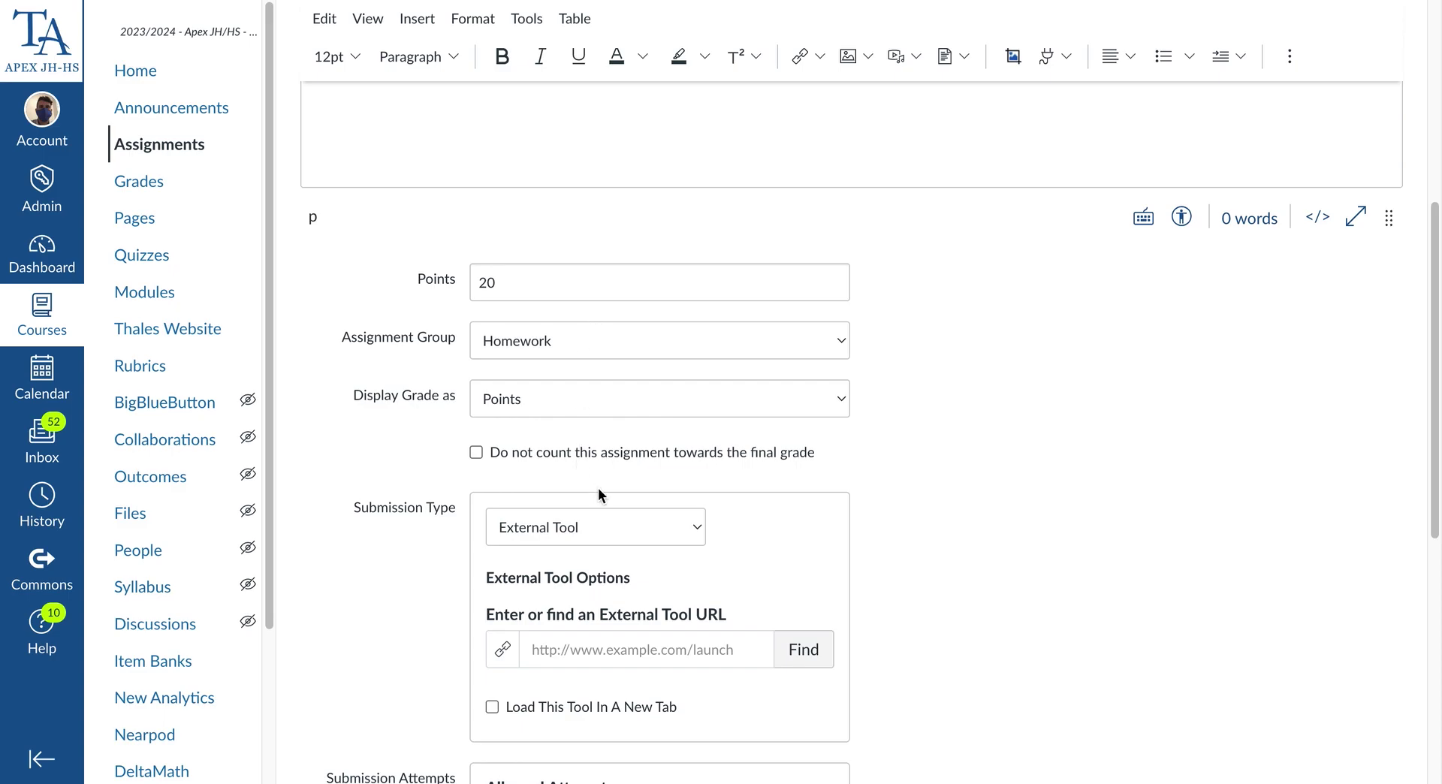
scroll(628, 499, down, 3)
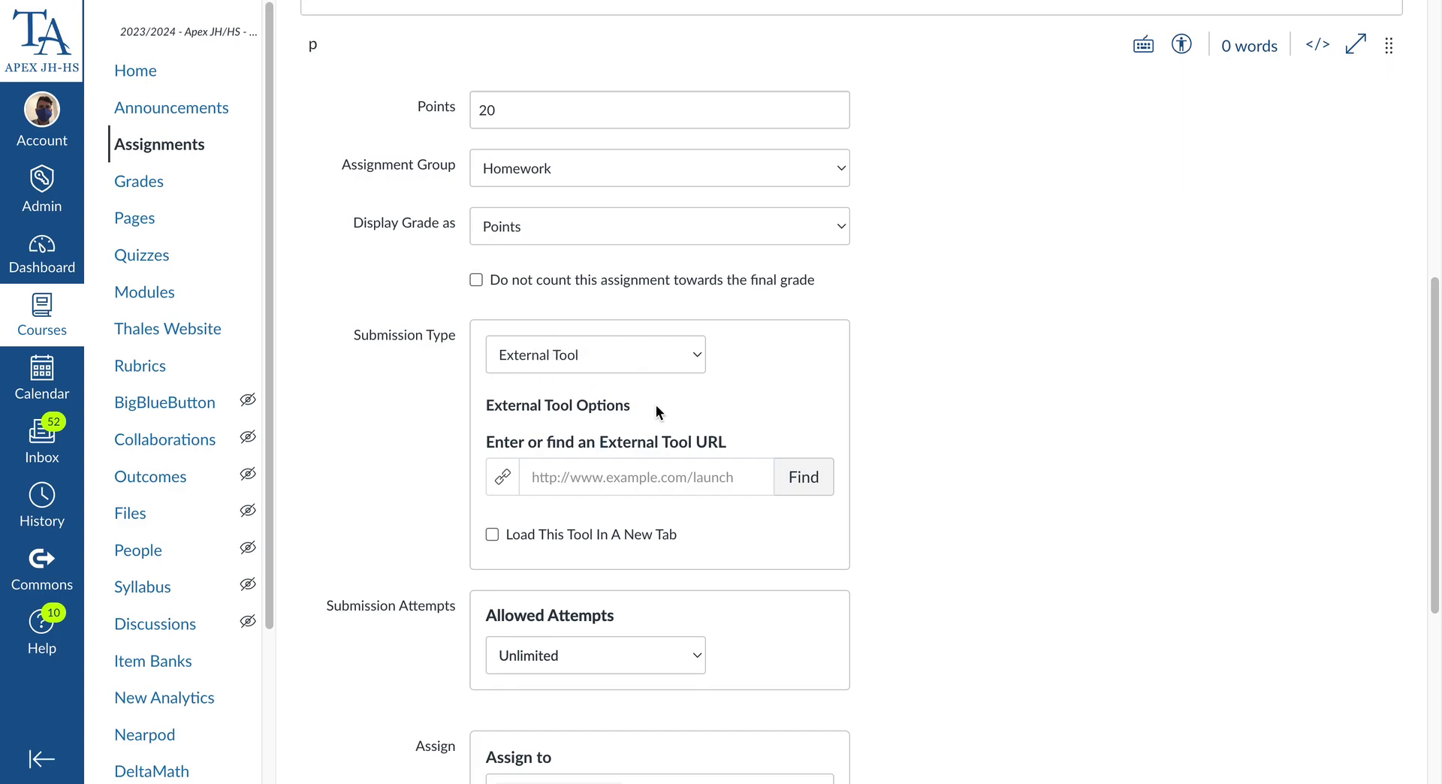
click(616, 481)
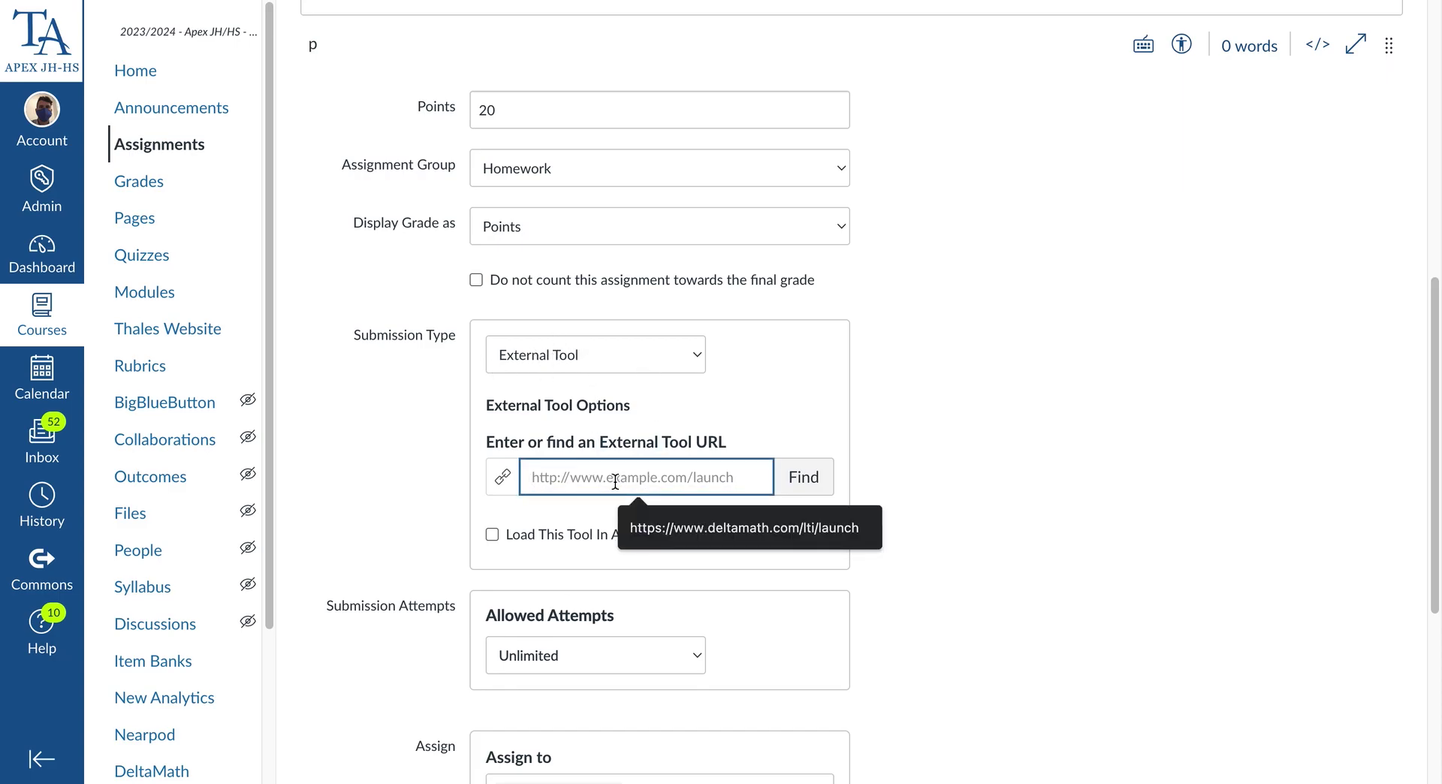
Step: Set the external tool URL to DeltaMath's launch address by selecting DeltaMath from the tool list
click(766, 529)
click(804, 484)
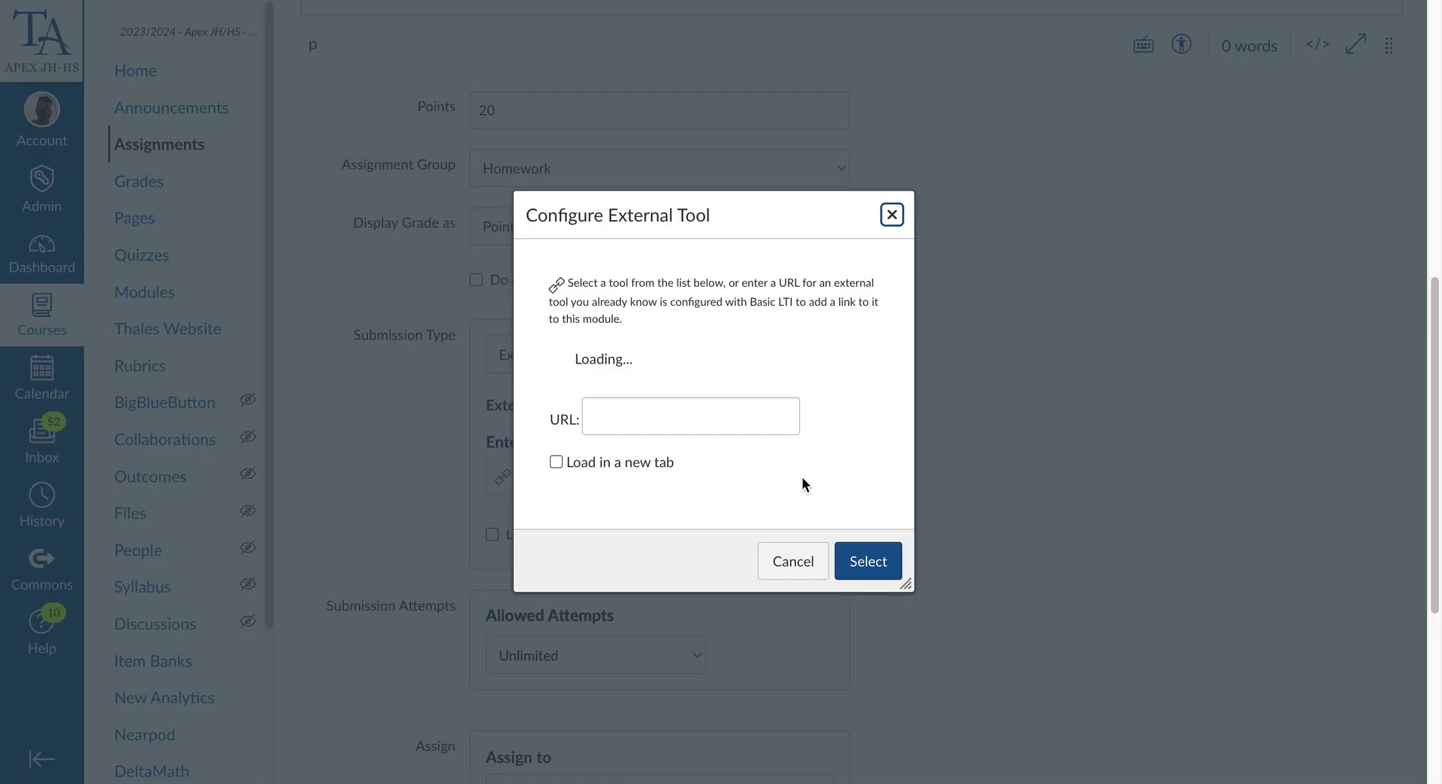
scroll(678, 430, down, 2)
scroll(678, 430, down, 2)
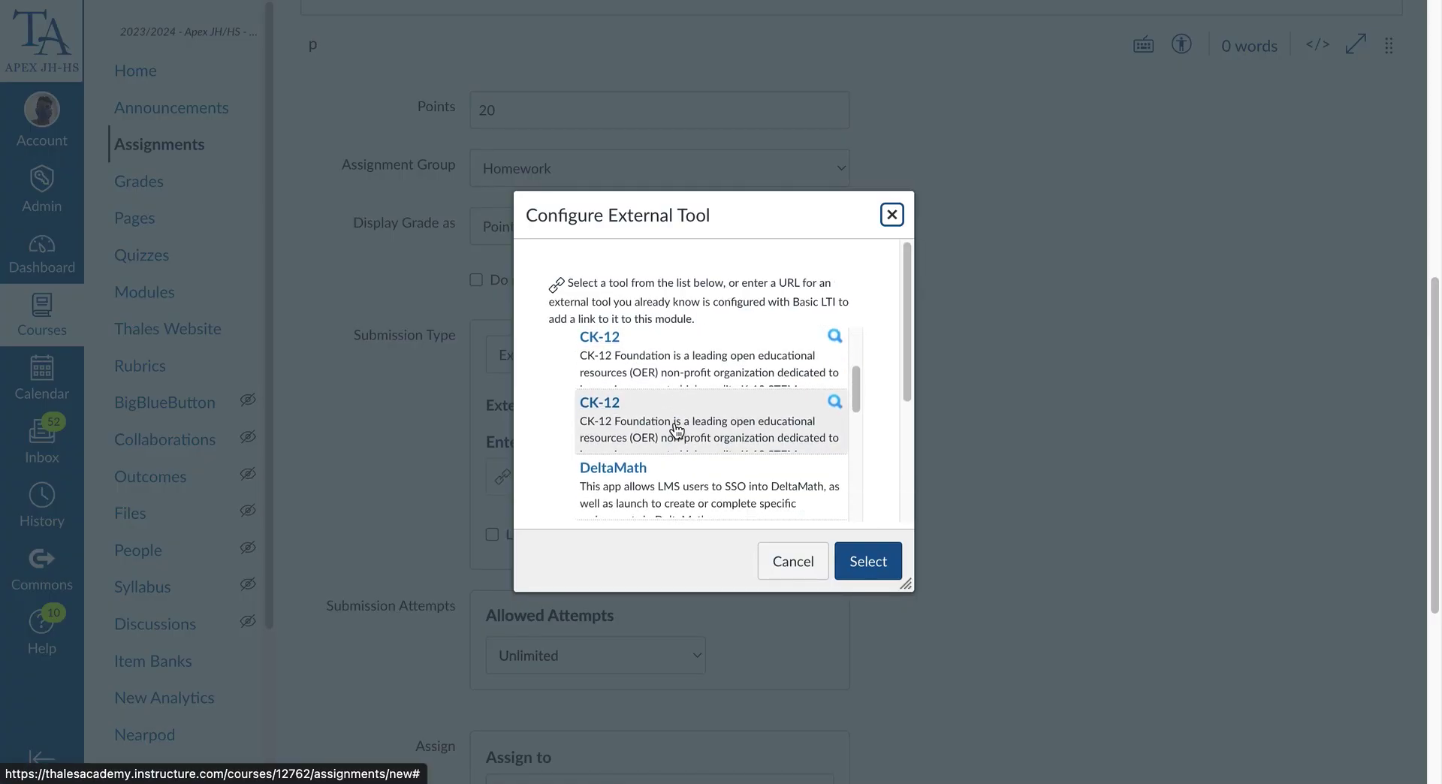
click(635, 451)
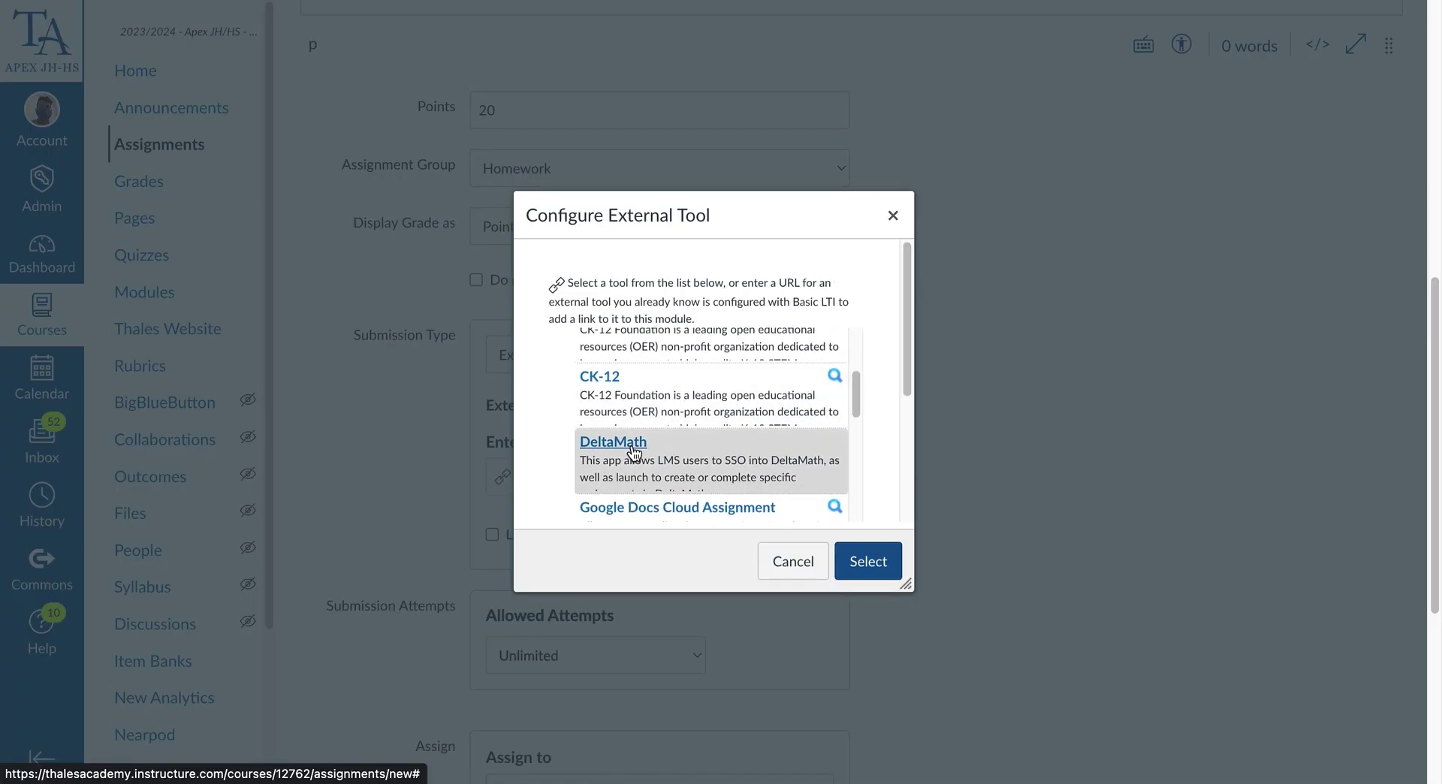
click(875, 567)
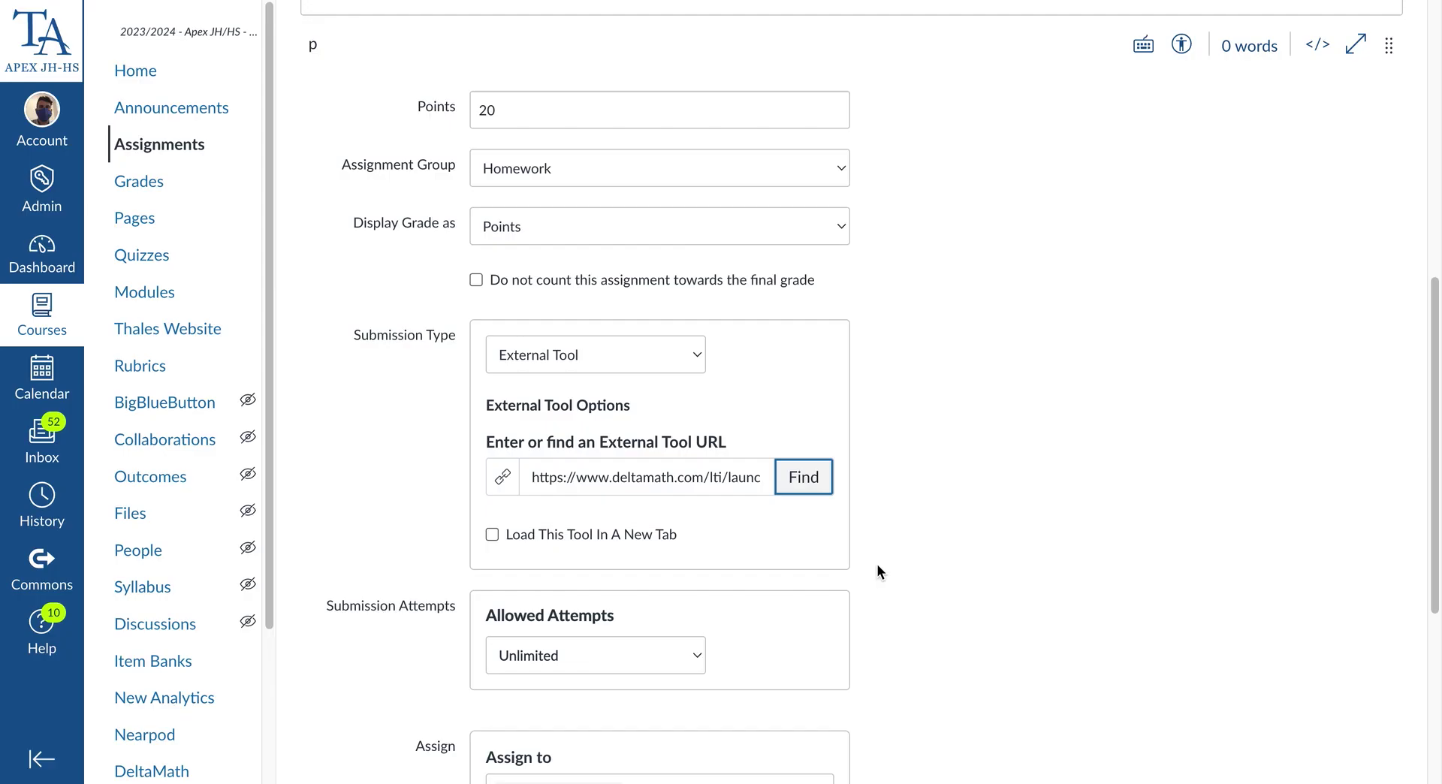
Step: Enable 'Load This Tool In A New Tab' for the external tool
click(493, 535)
scroll(543, 603, down, 3)
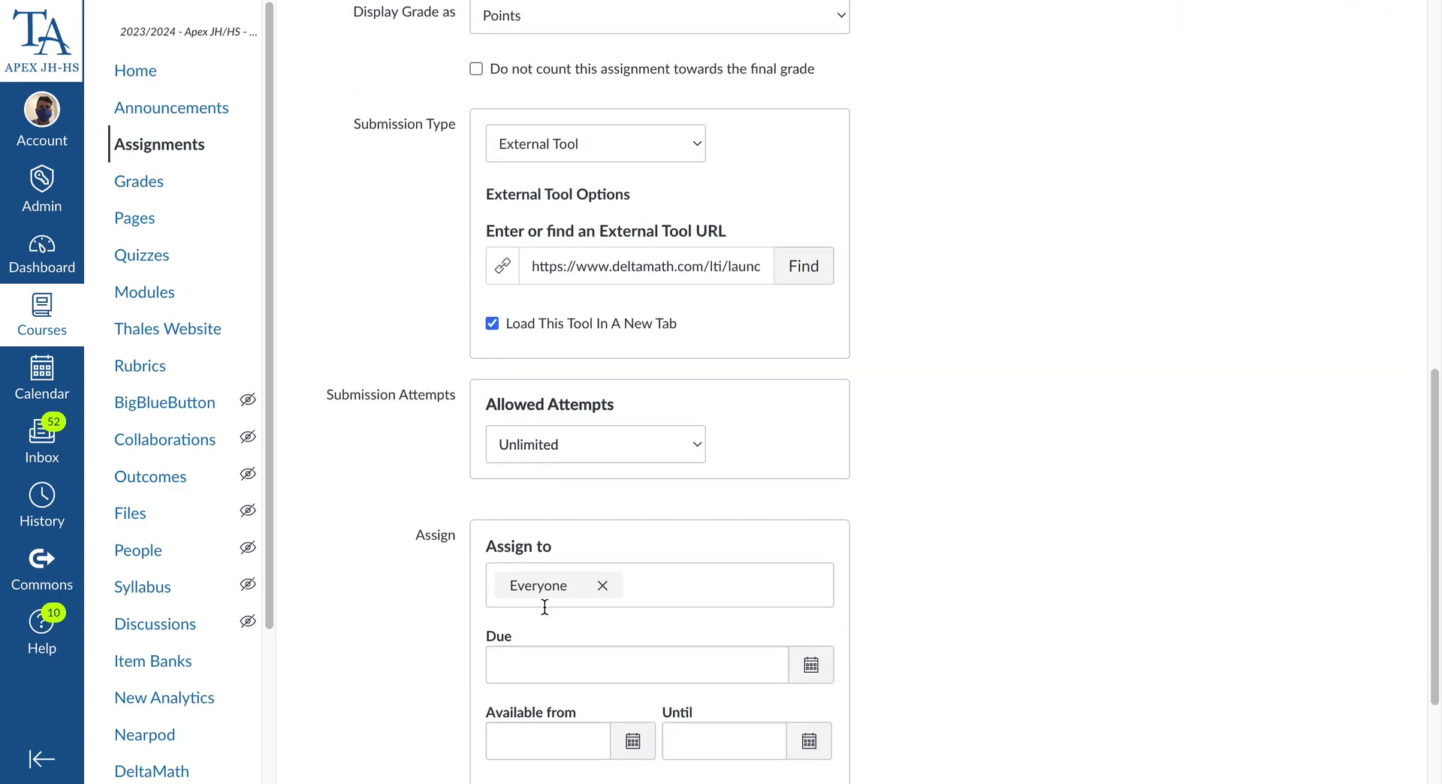
scroll(544, 606, down, 3)
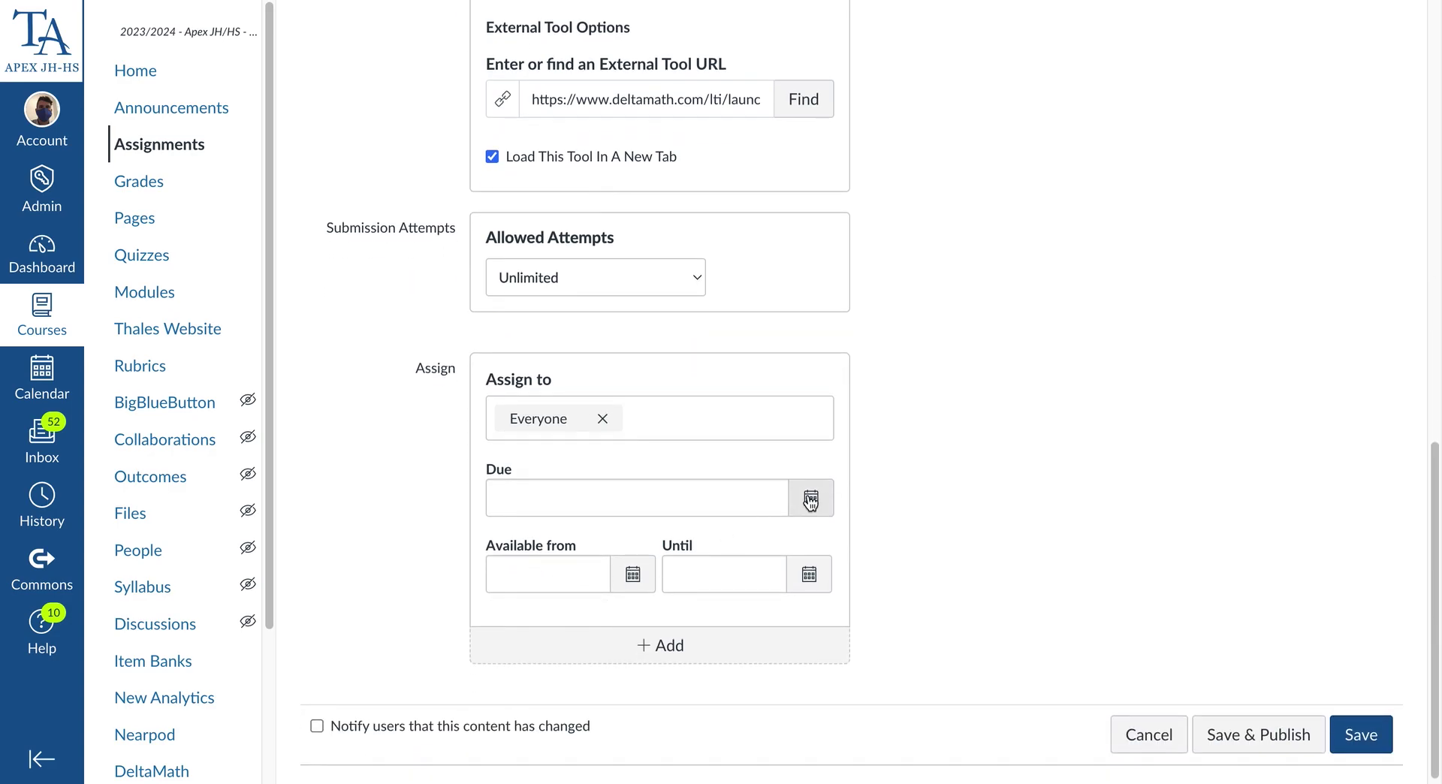
Step: Set DM Lesson 31 due for Everyone on Oct 10, 2023 at 10:00 PM
click(811, 500)
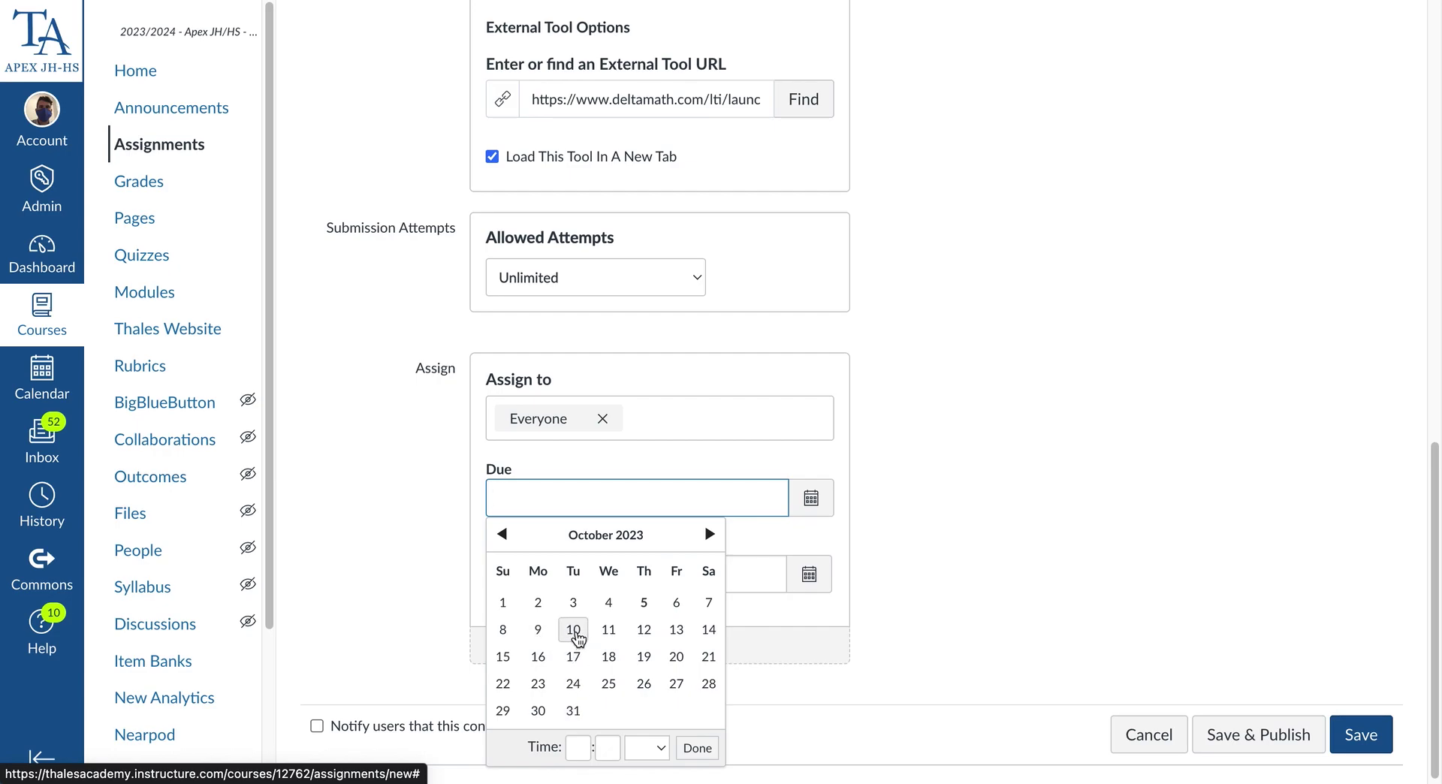
click(574, 631)
click(584, 750)
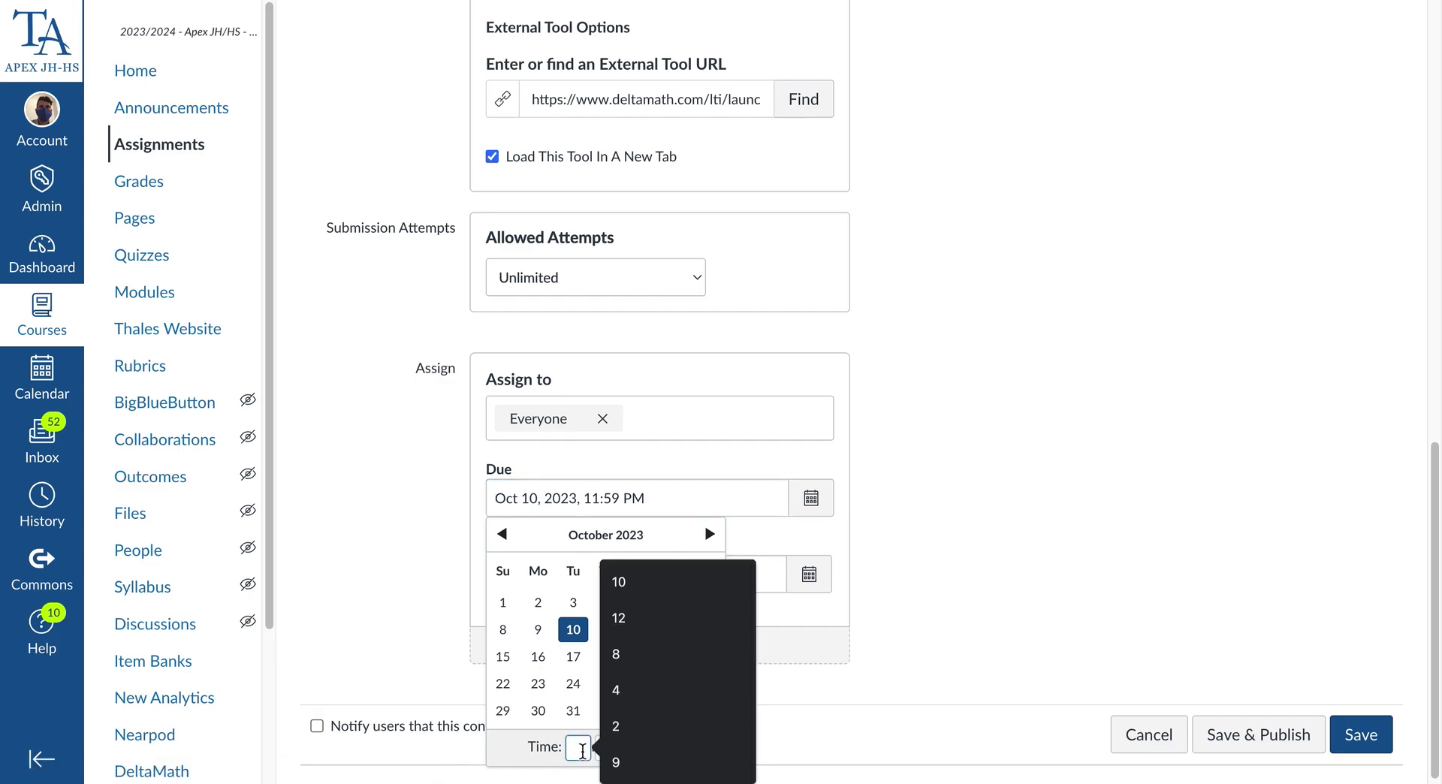
text(10)
key(Tab)
text(00)
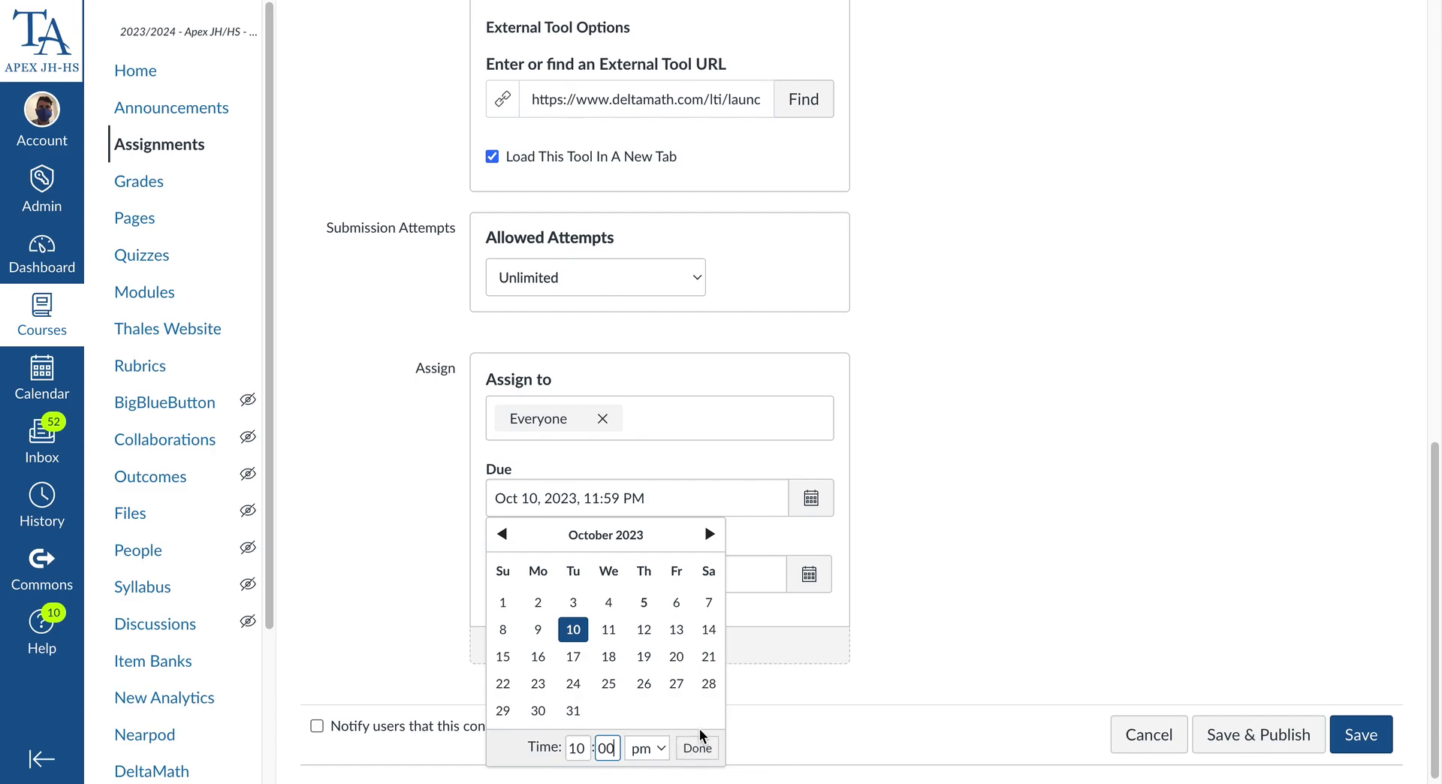
click(698, 749)
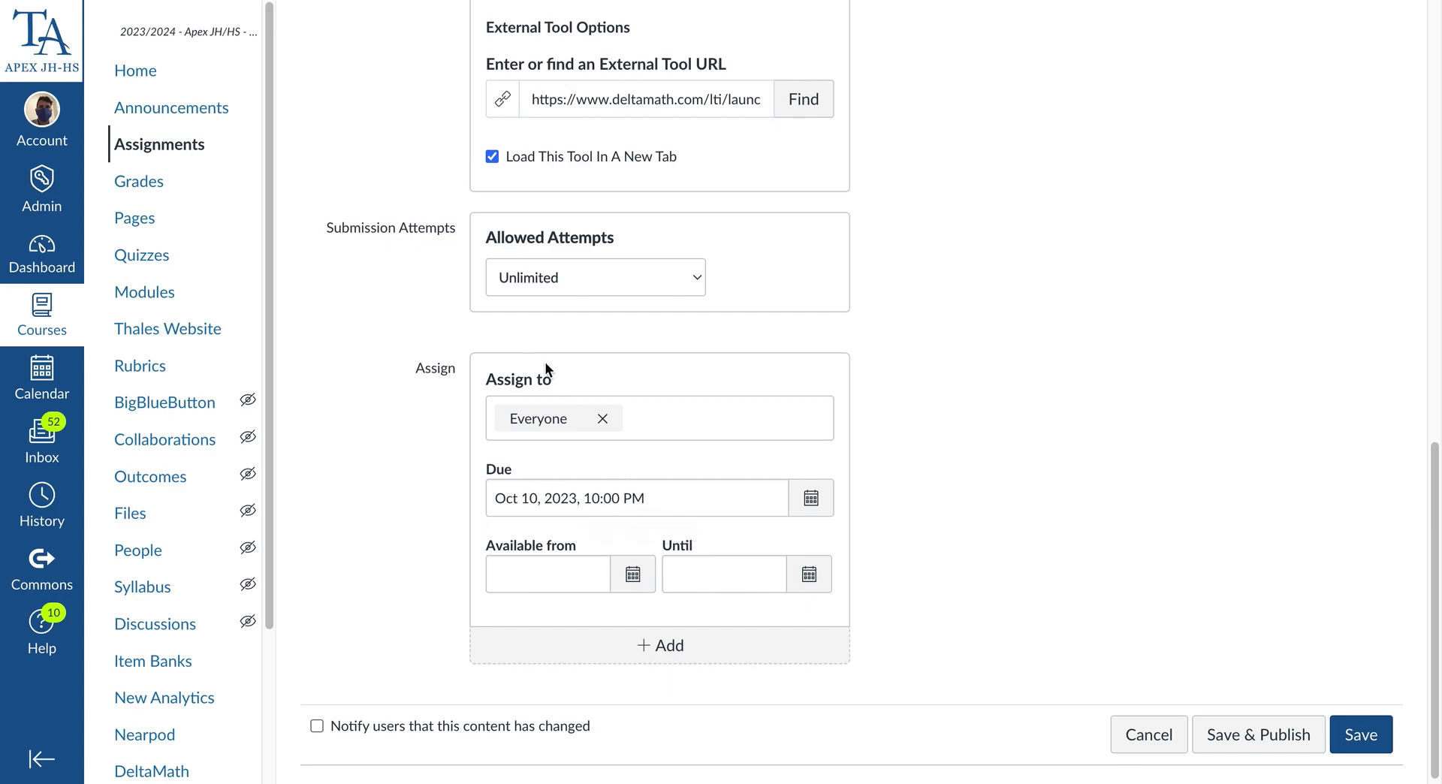
Step: Save DM Lesson 31 and load it in a new window to open DeltaMath
scroll(1020, 485, up, 12)
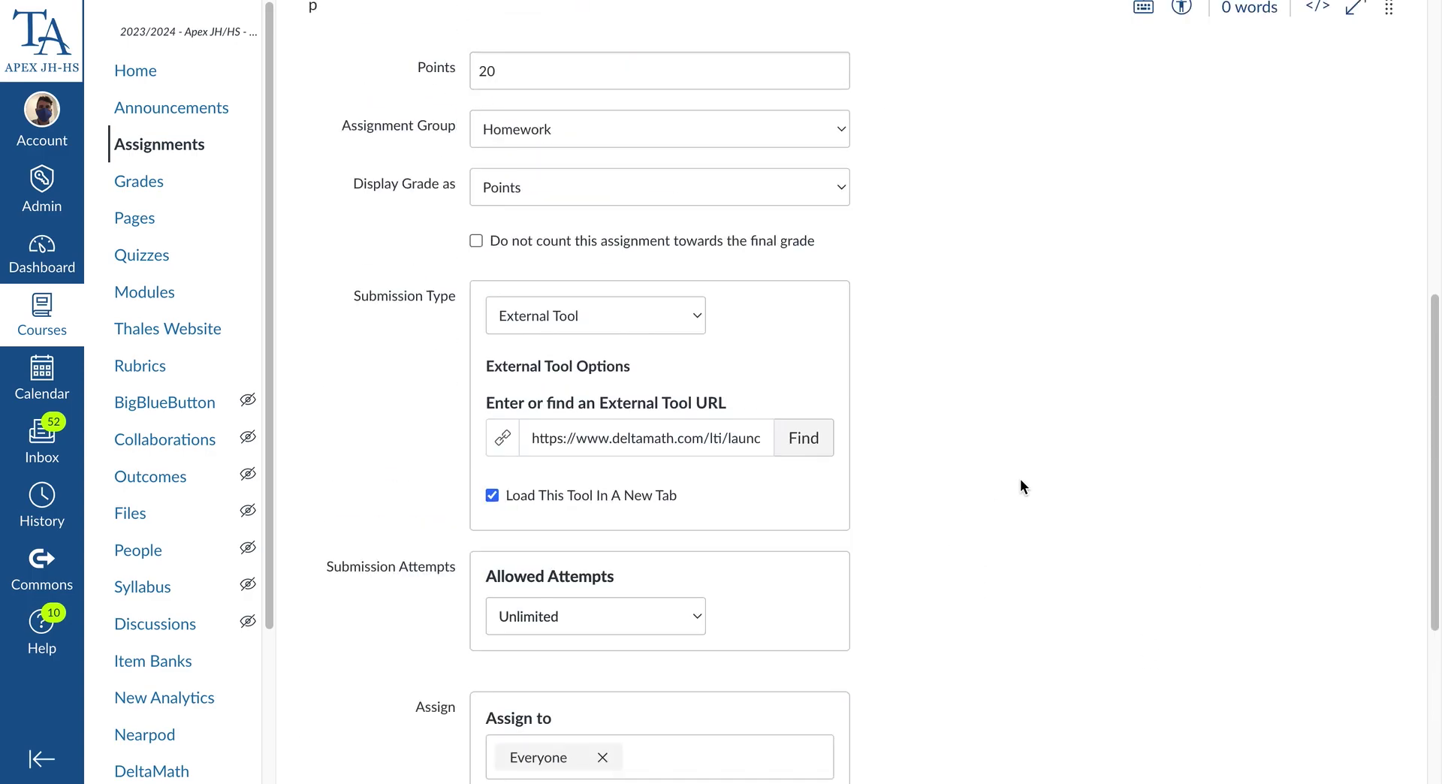
scroll(1020, 485, down, 6)
scroll(1021, 486, down, 6)
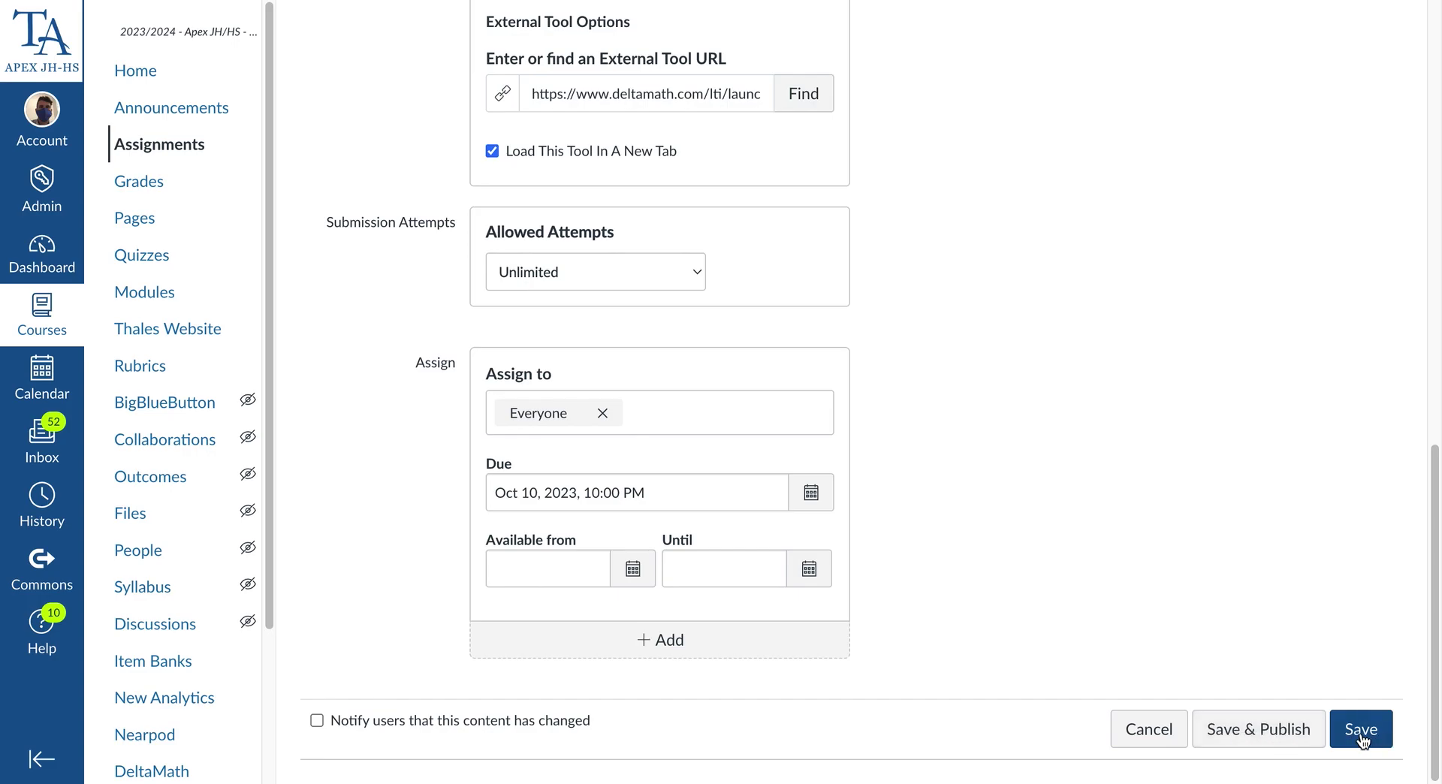
click(1361, 730)
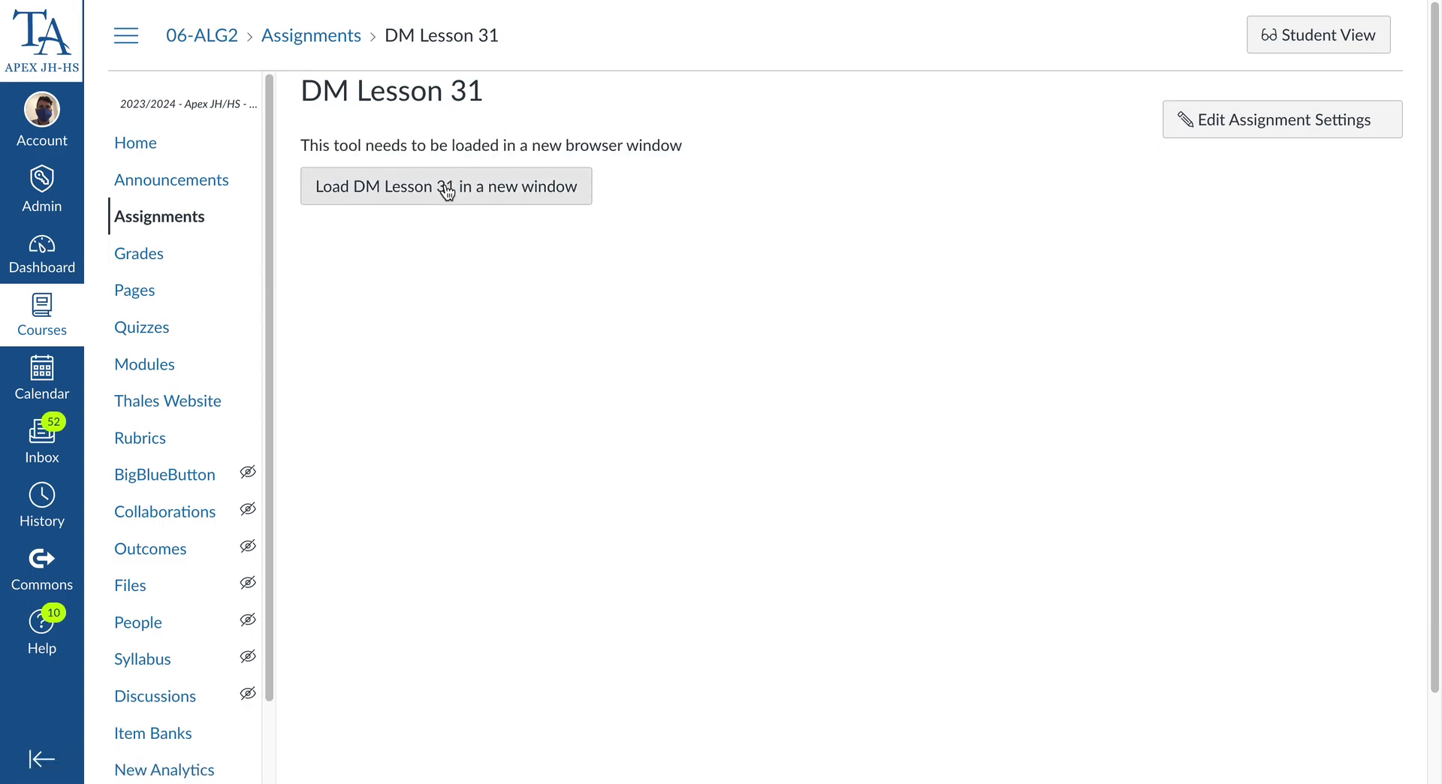
click(442, 194)
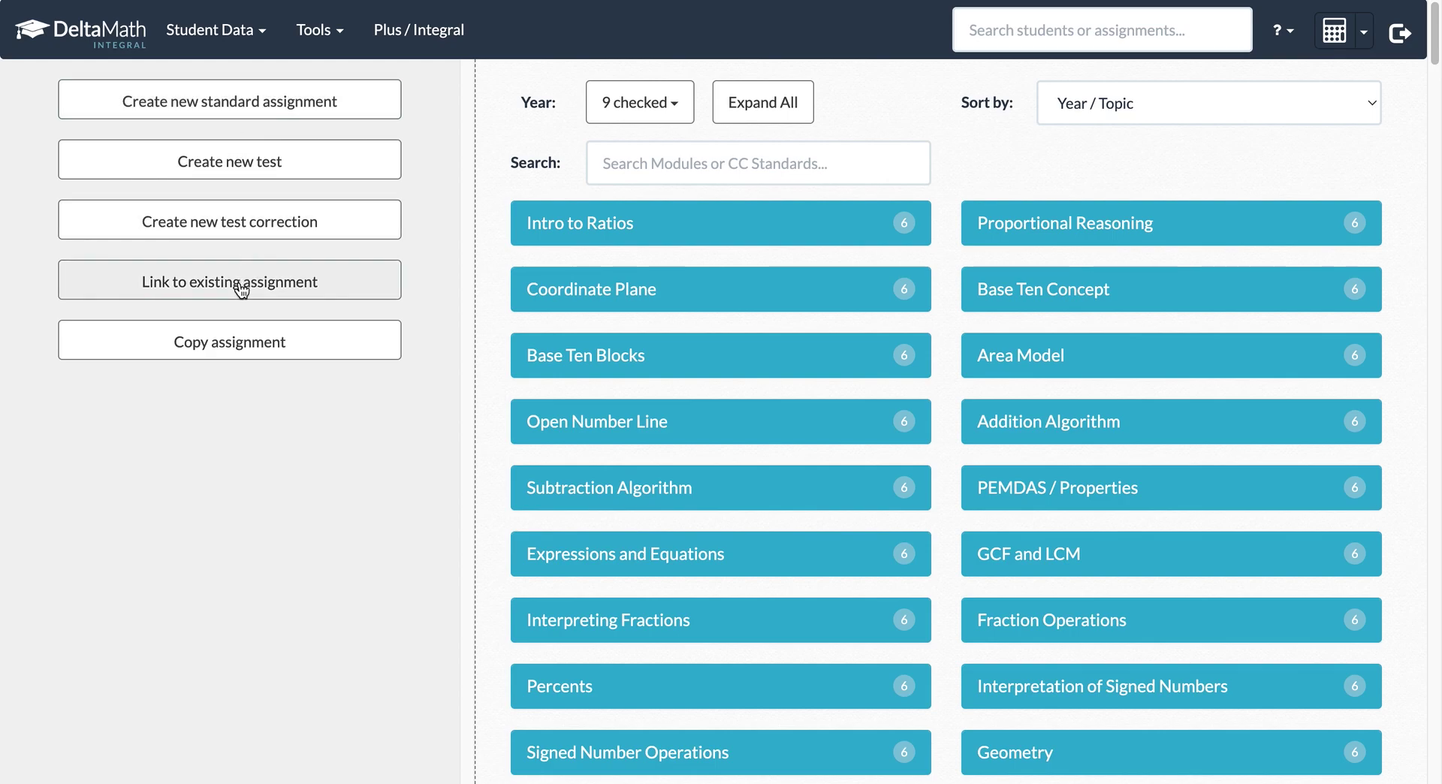
Step: Link to the existing A2 Lesson 31 assignment and view its due dates
click(241, 289)
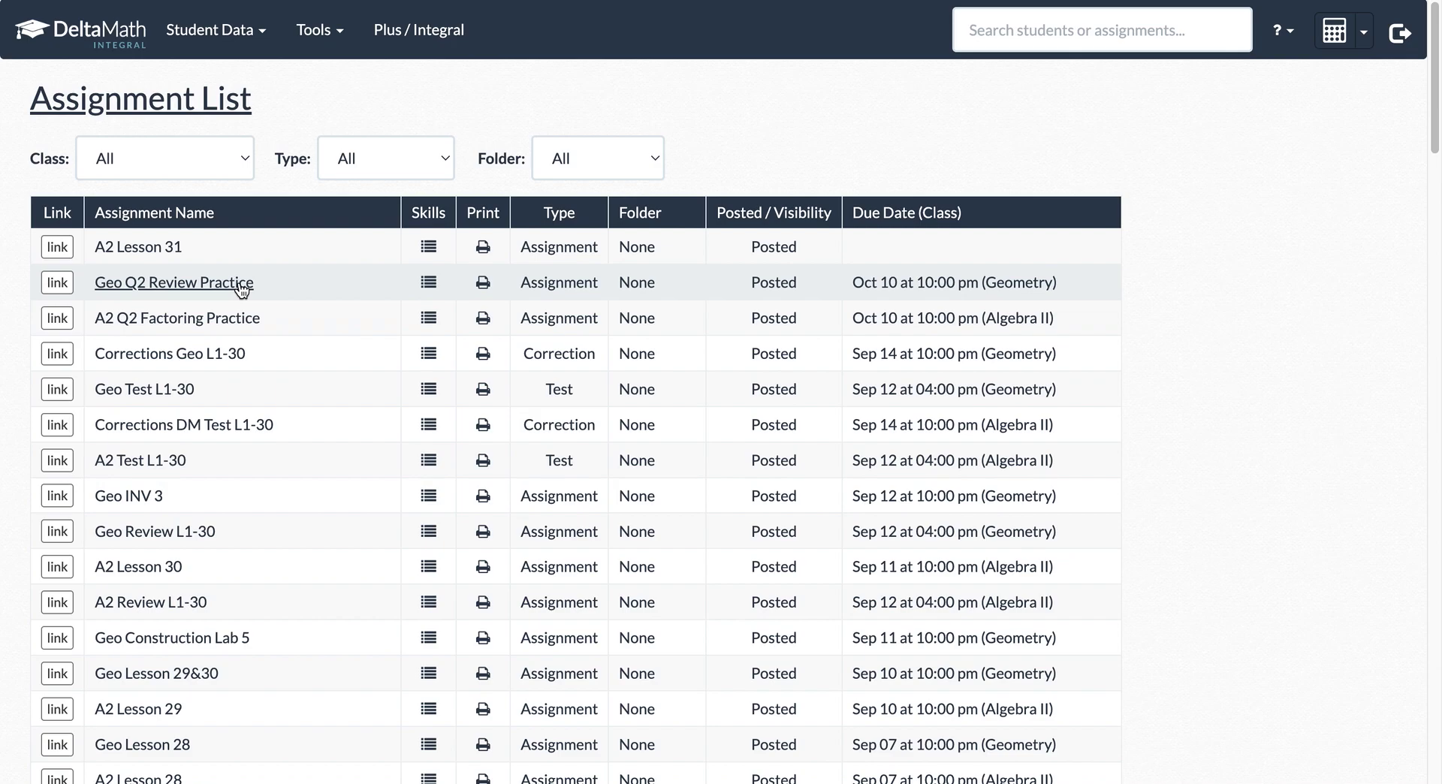
click(57, 248)
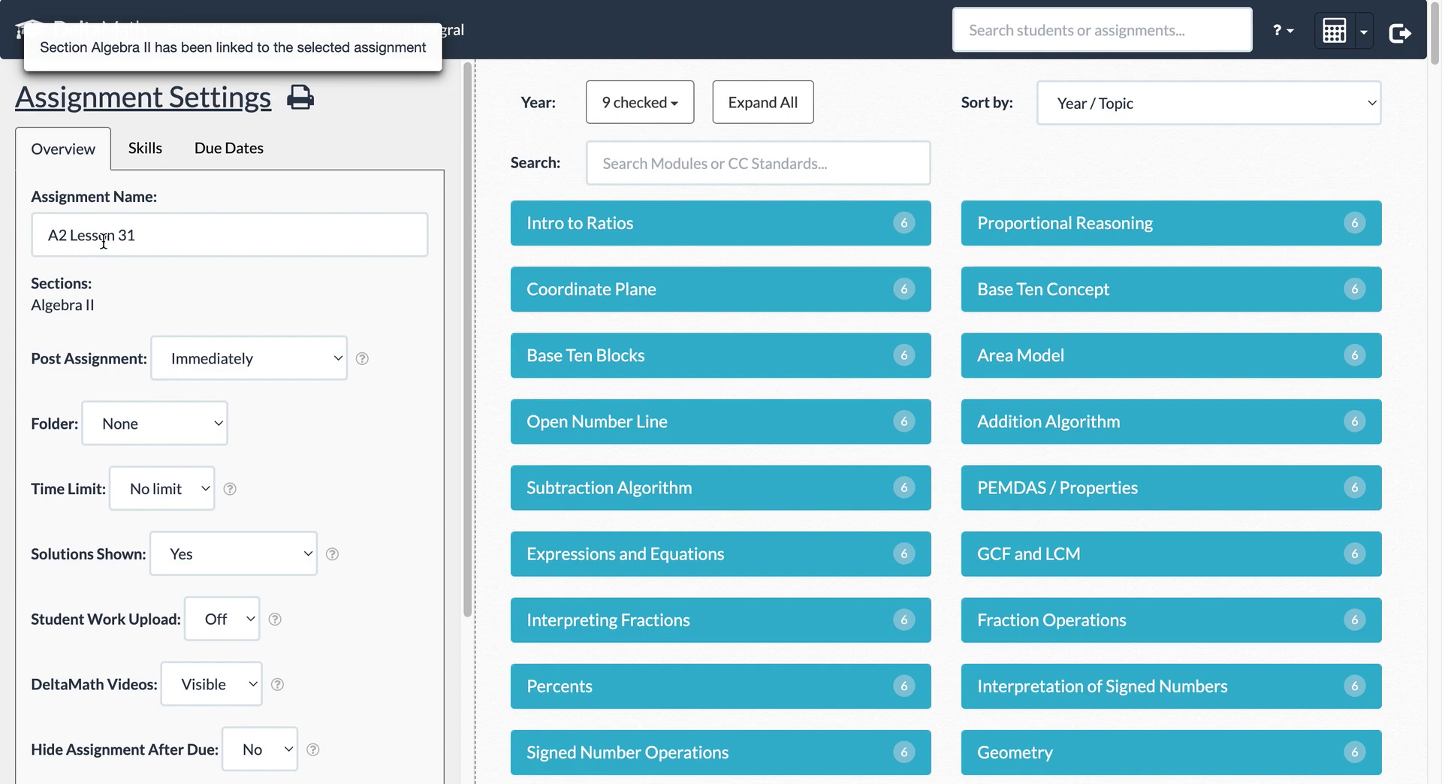
click(224, 159)
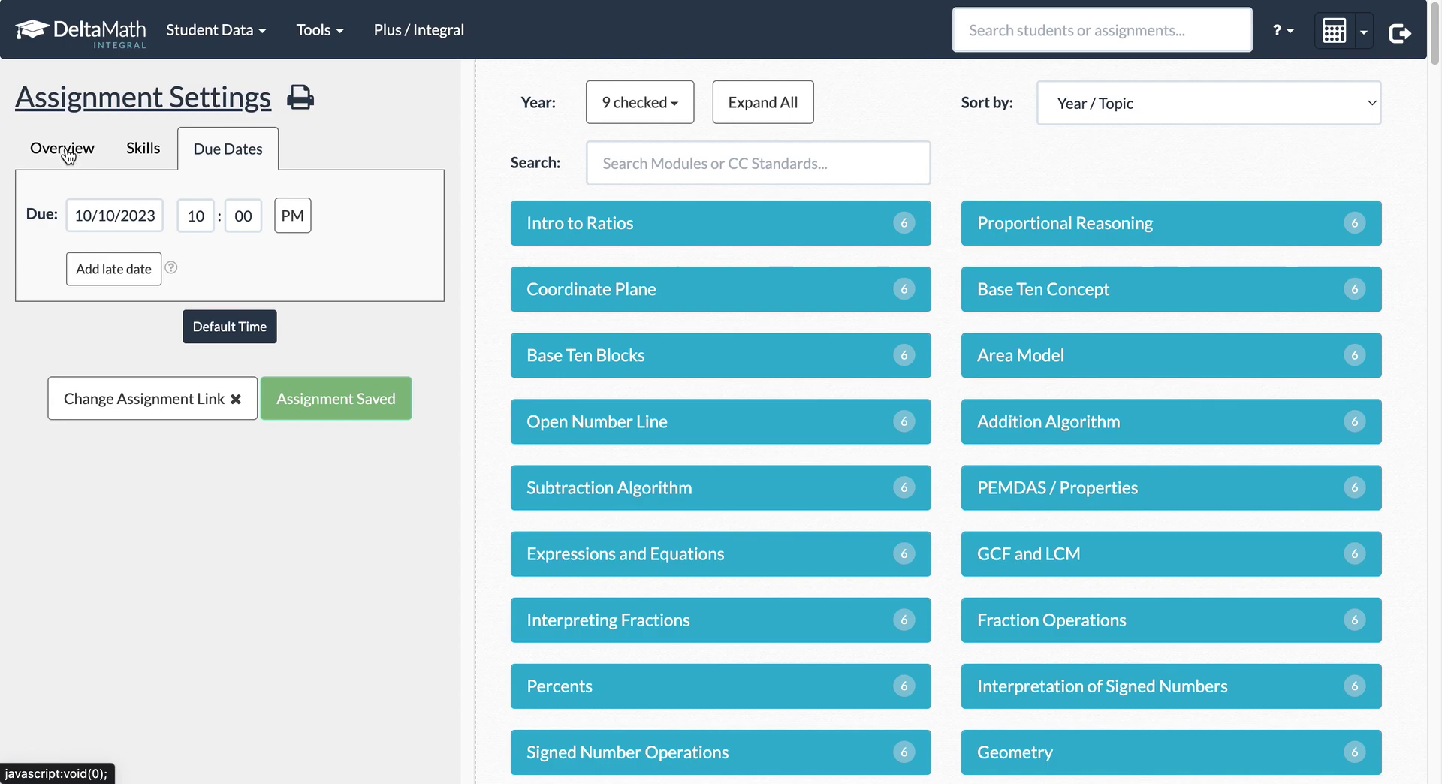
Step: Check in Overview that A2 Lesson 31's grade passback is At Due Date
click(67, 154)
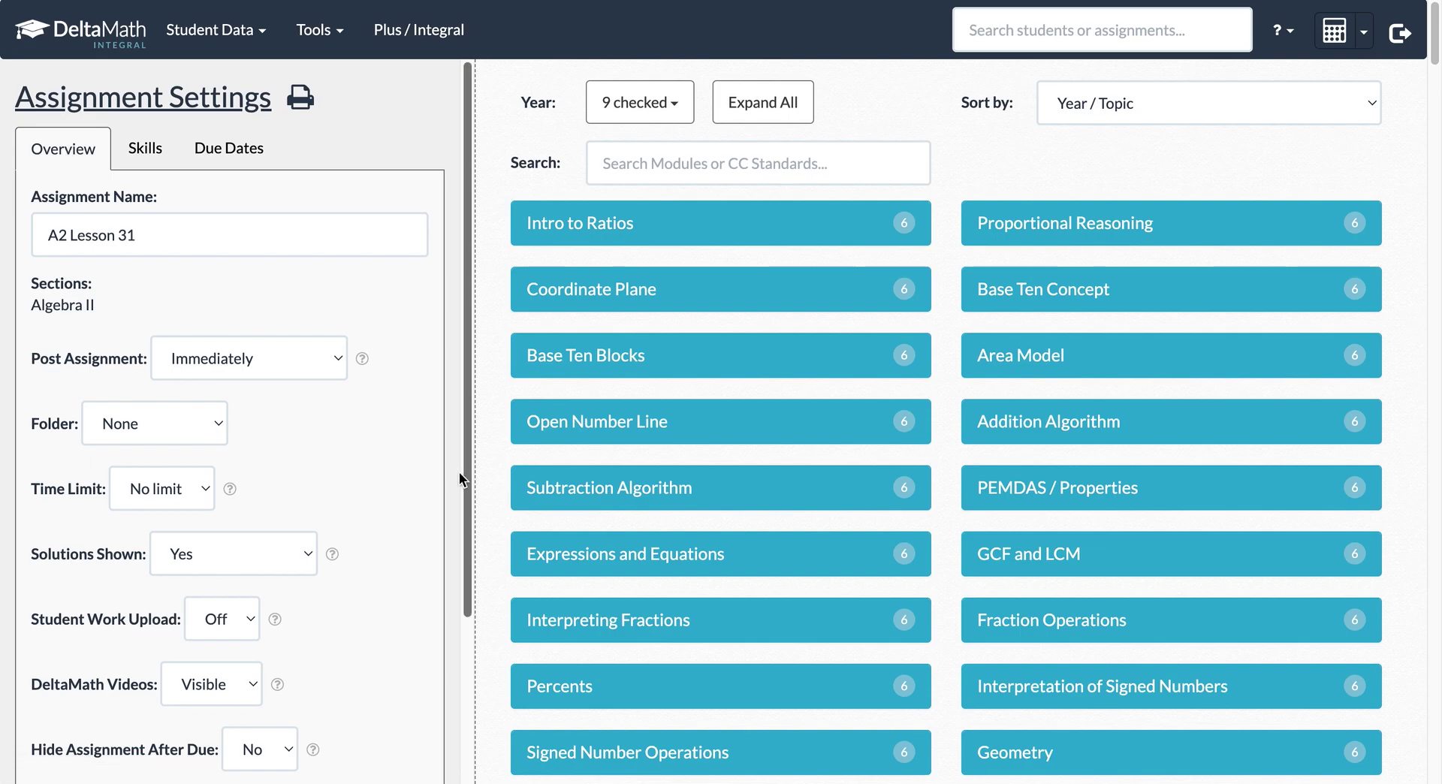
scroll(406, 499, down, 5)
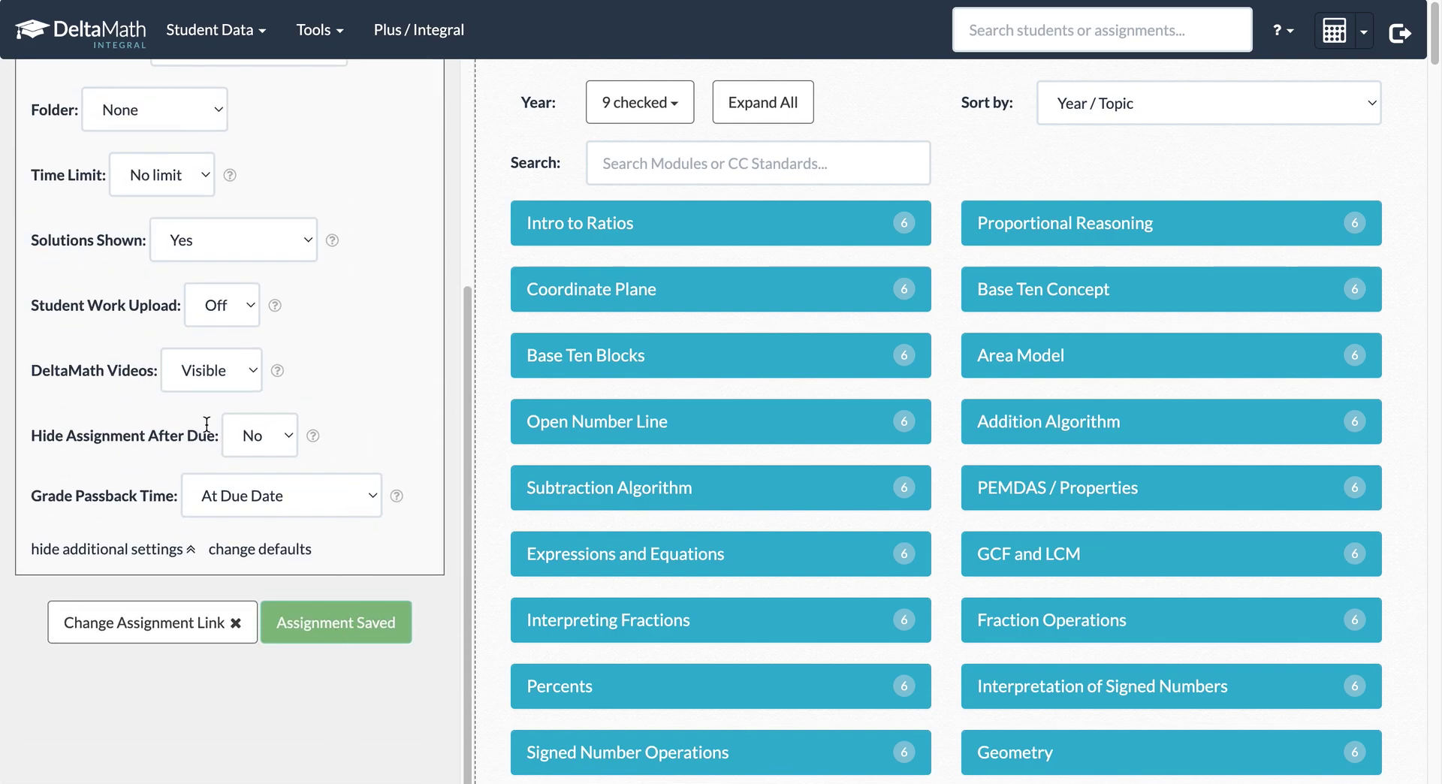
scroll(221, 410, up, 1)
scroll(221, 410, up, 4)
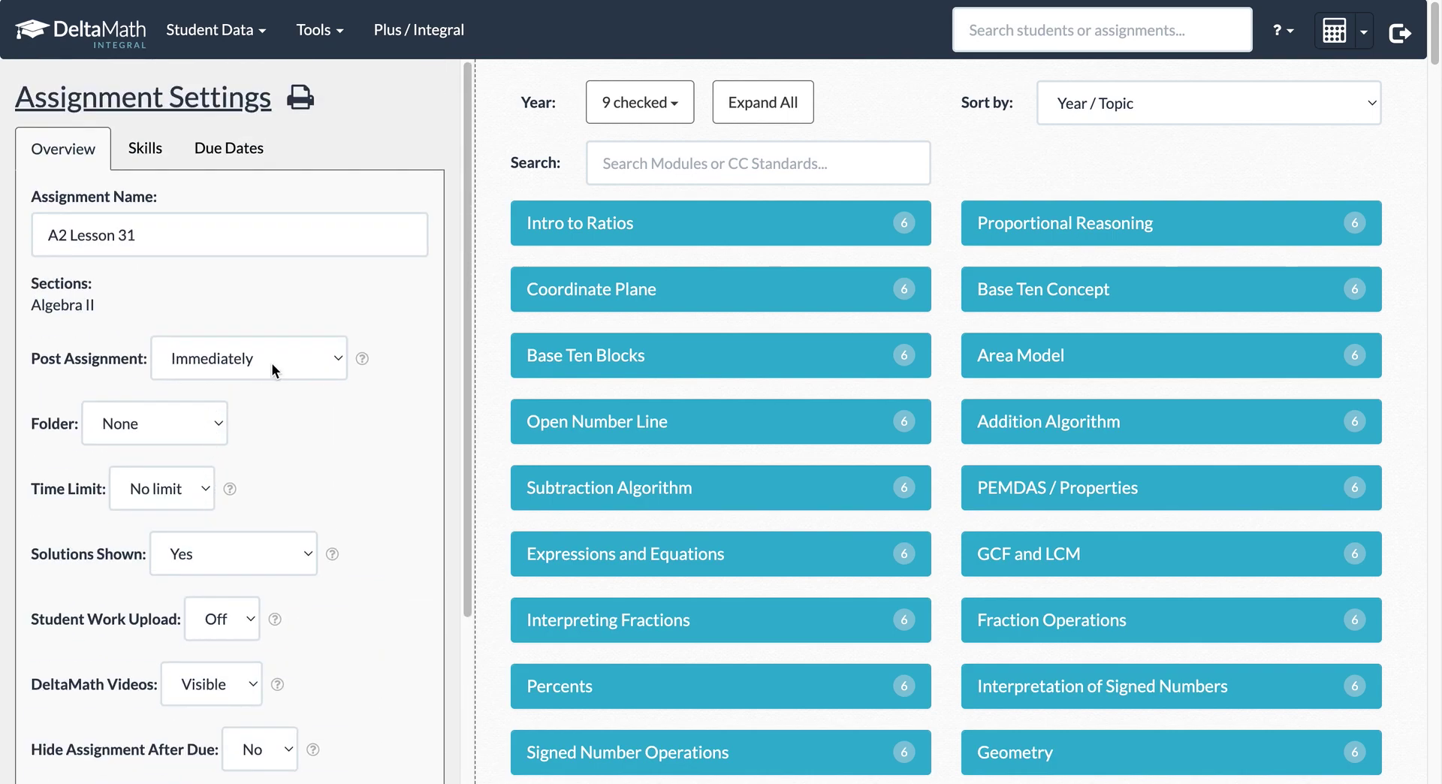
scroll(308, 428, down, 3)
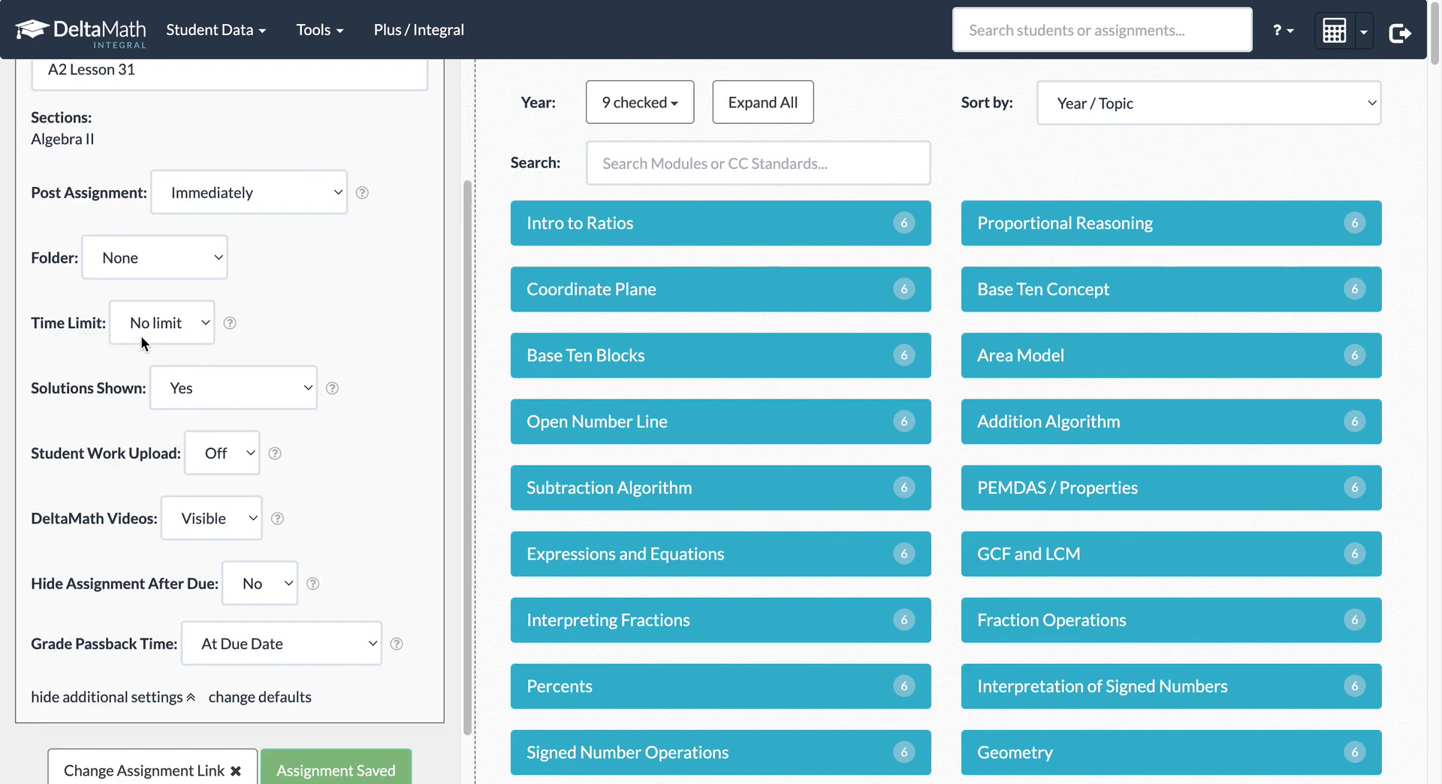
scroll(375, 653, down, 2)
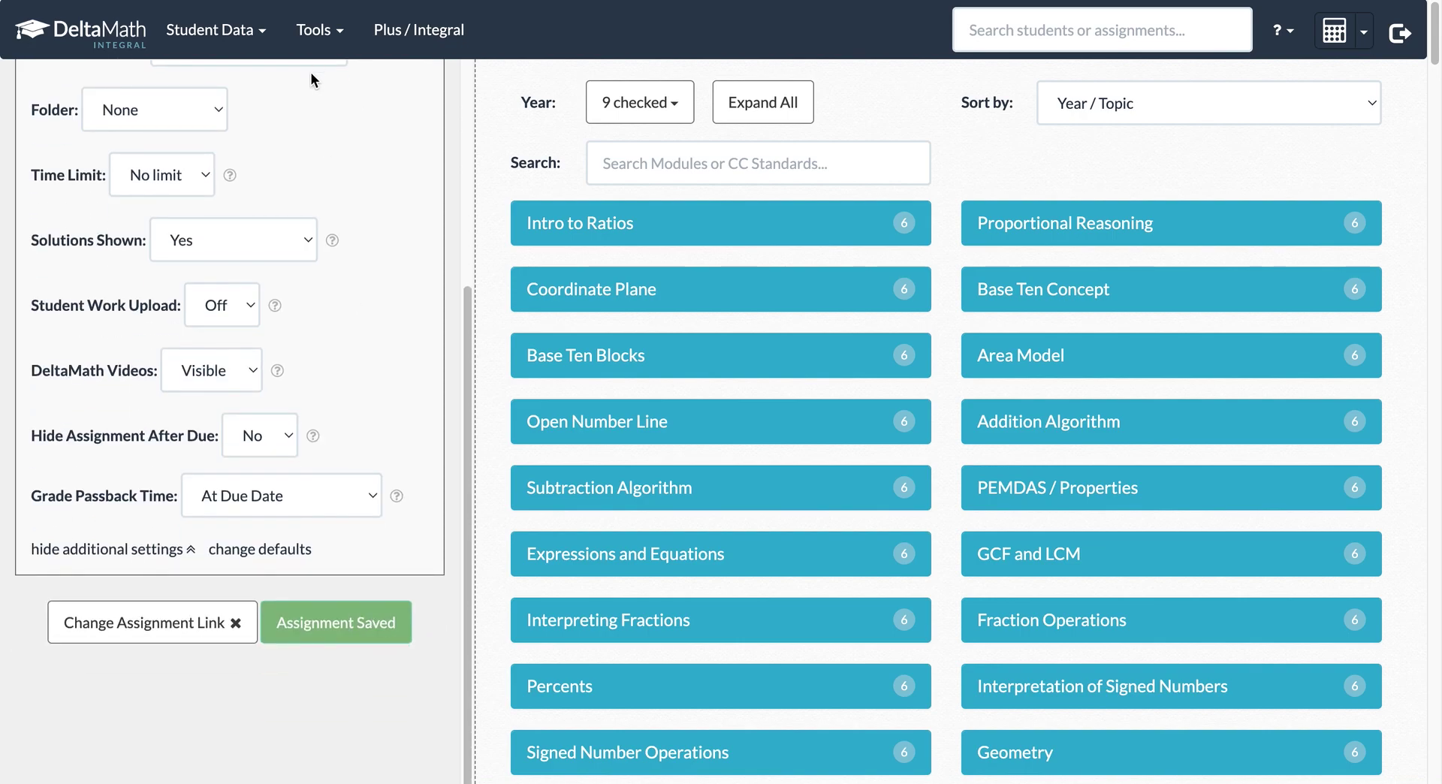
scroll(136, 211, up, 5)
Step: Review the skills list and the Canvas DM Lesson 31 window, then return to Overview
click(150, 161)
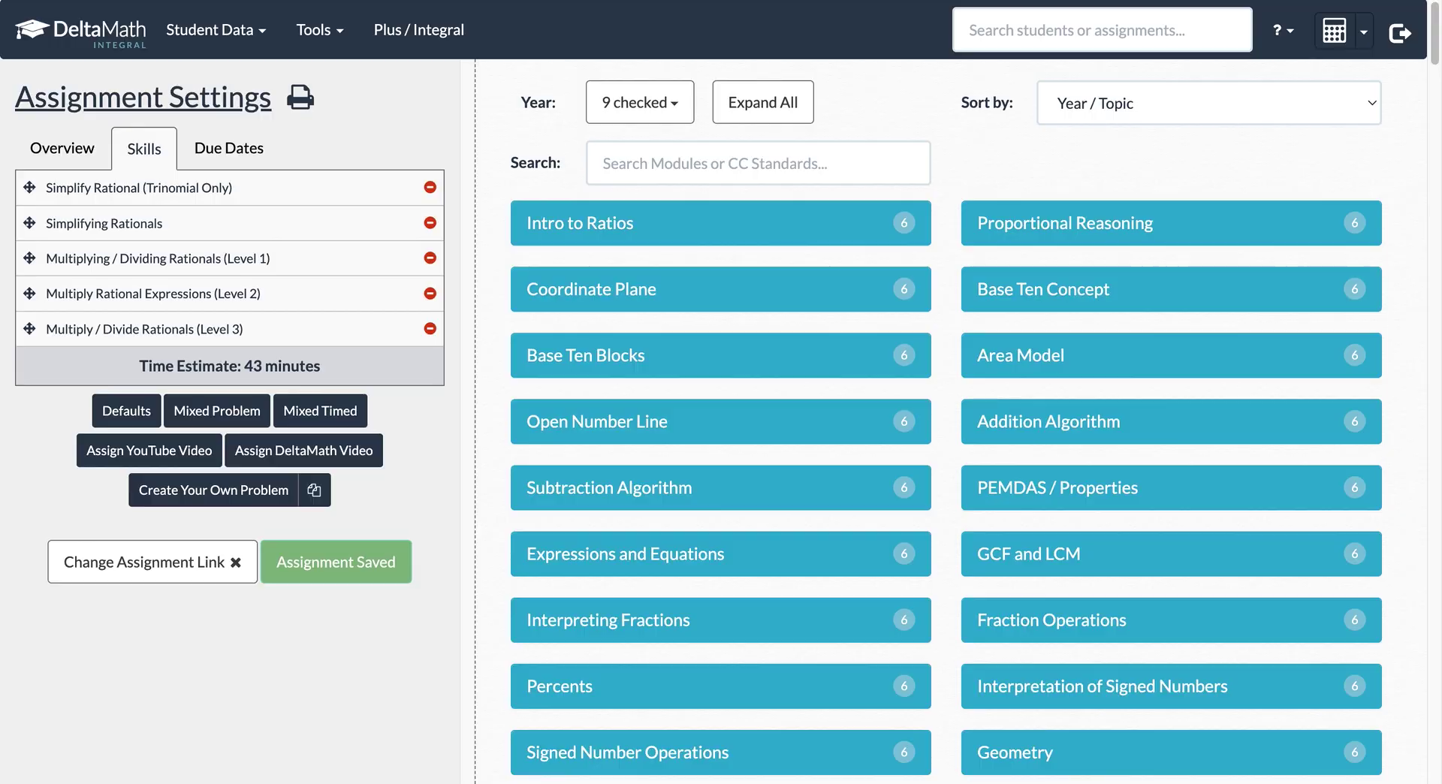
key(super+w)
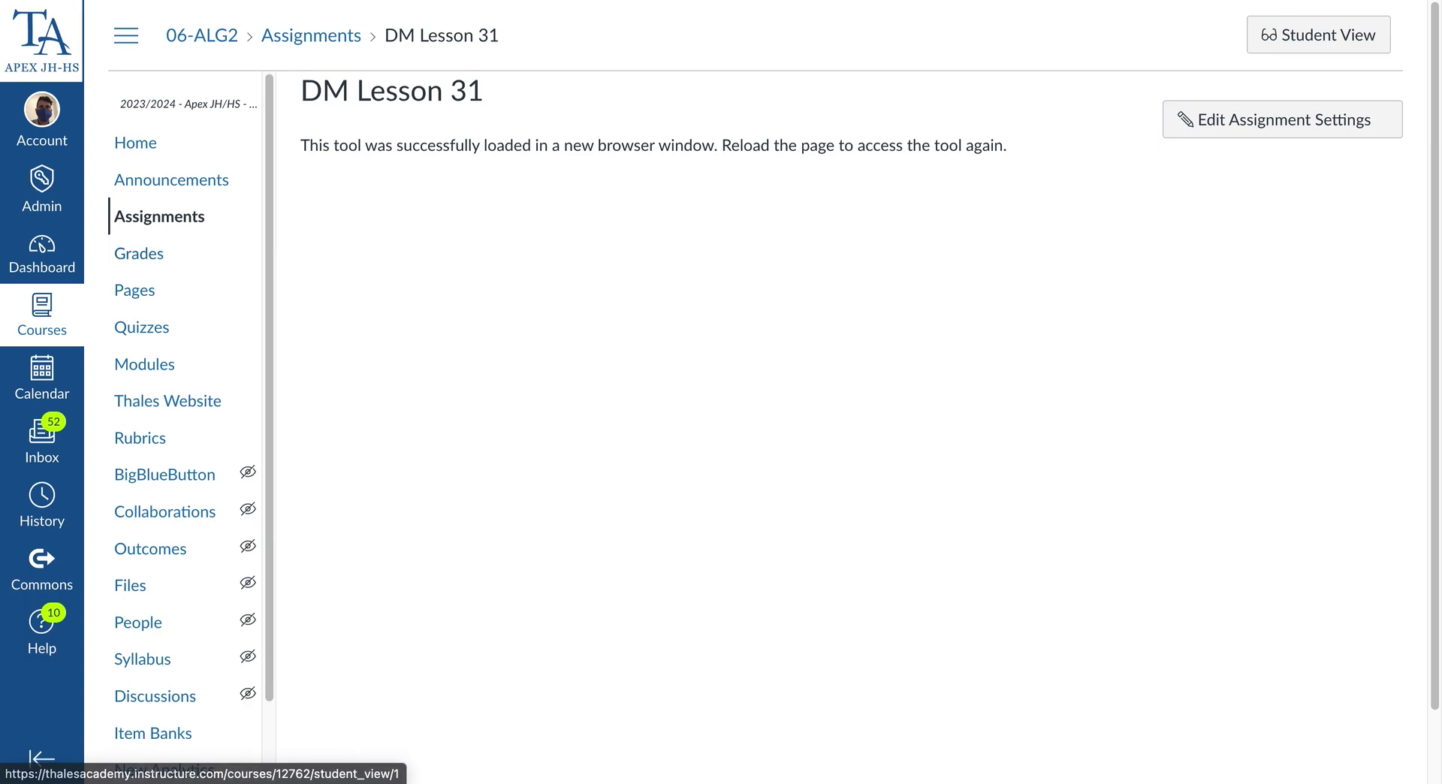
key(super+Tab)
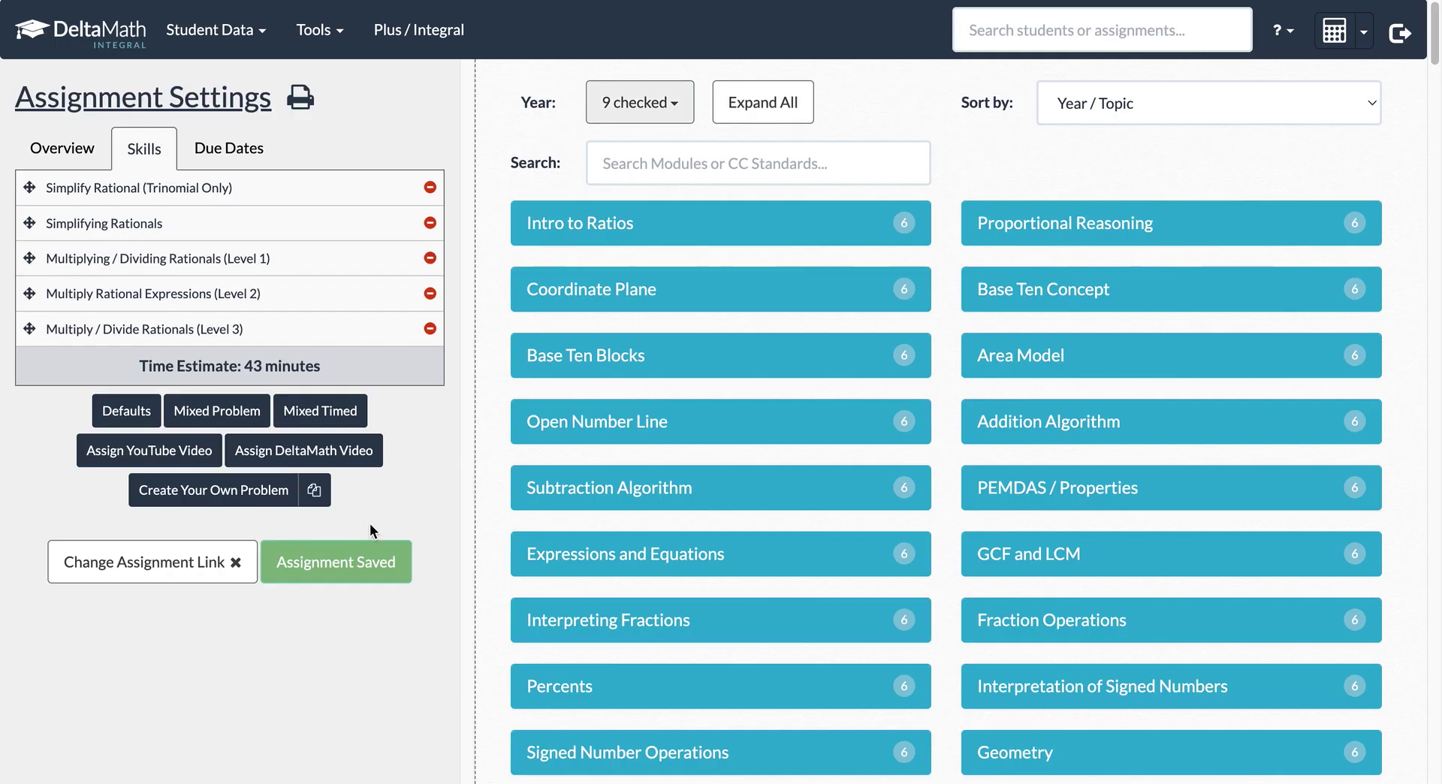
click(51, 155)
Step: Keep A2 Lesson 31's Grade Passback Time set to At Due Date
scroll(248, 535, down, 3)
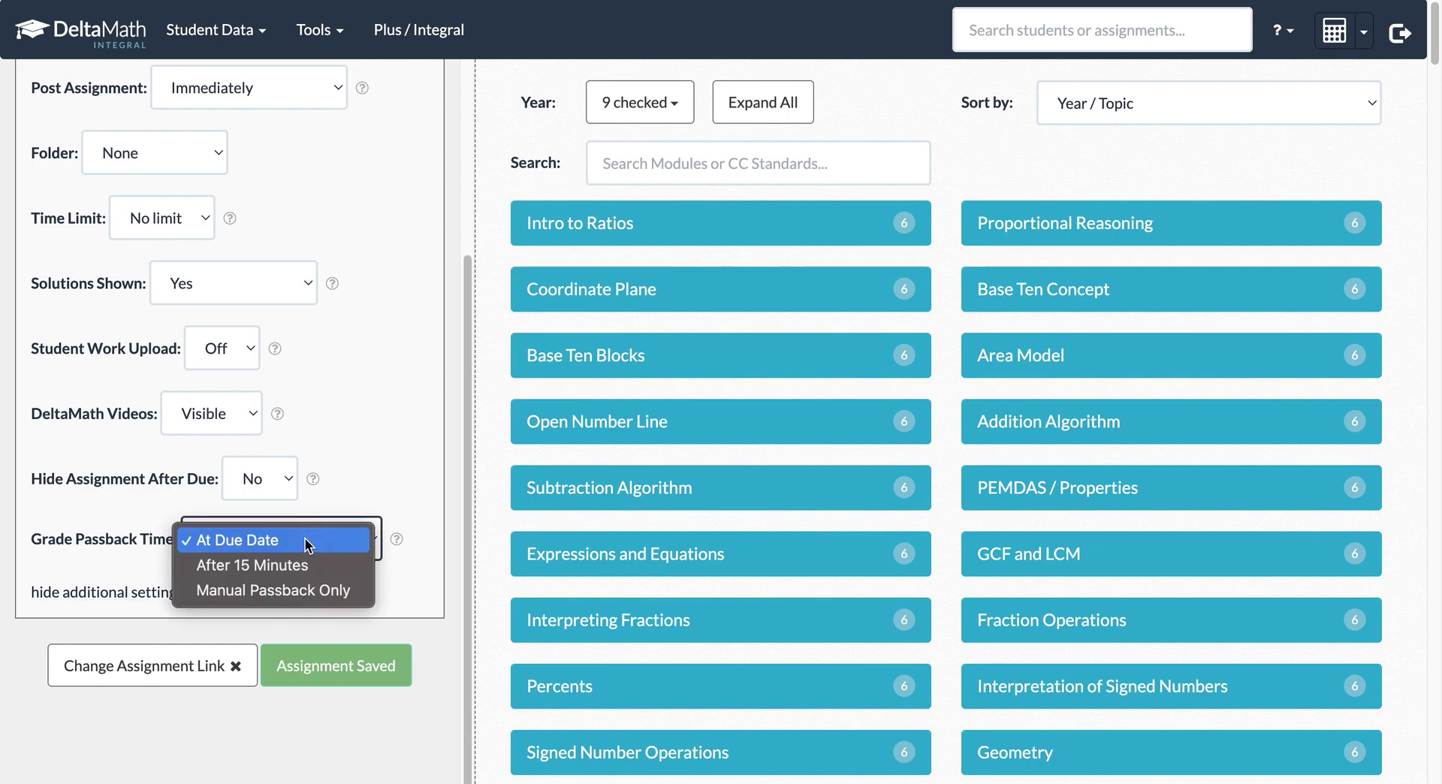
click(304, 541)
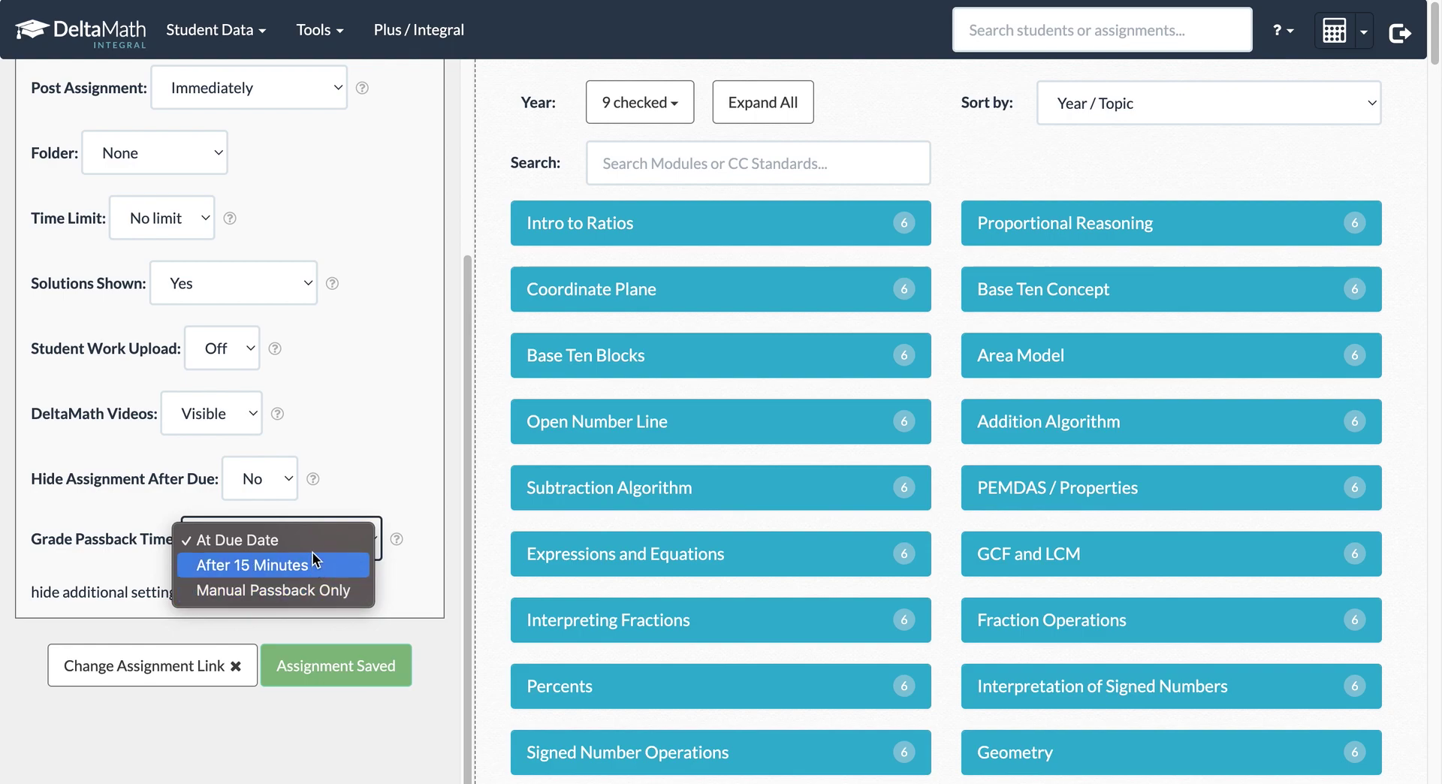
click(350, 502)
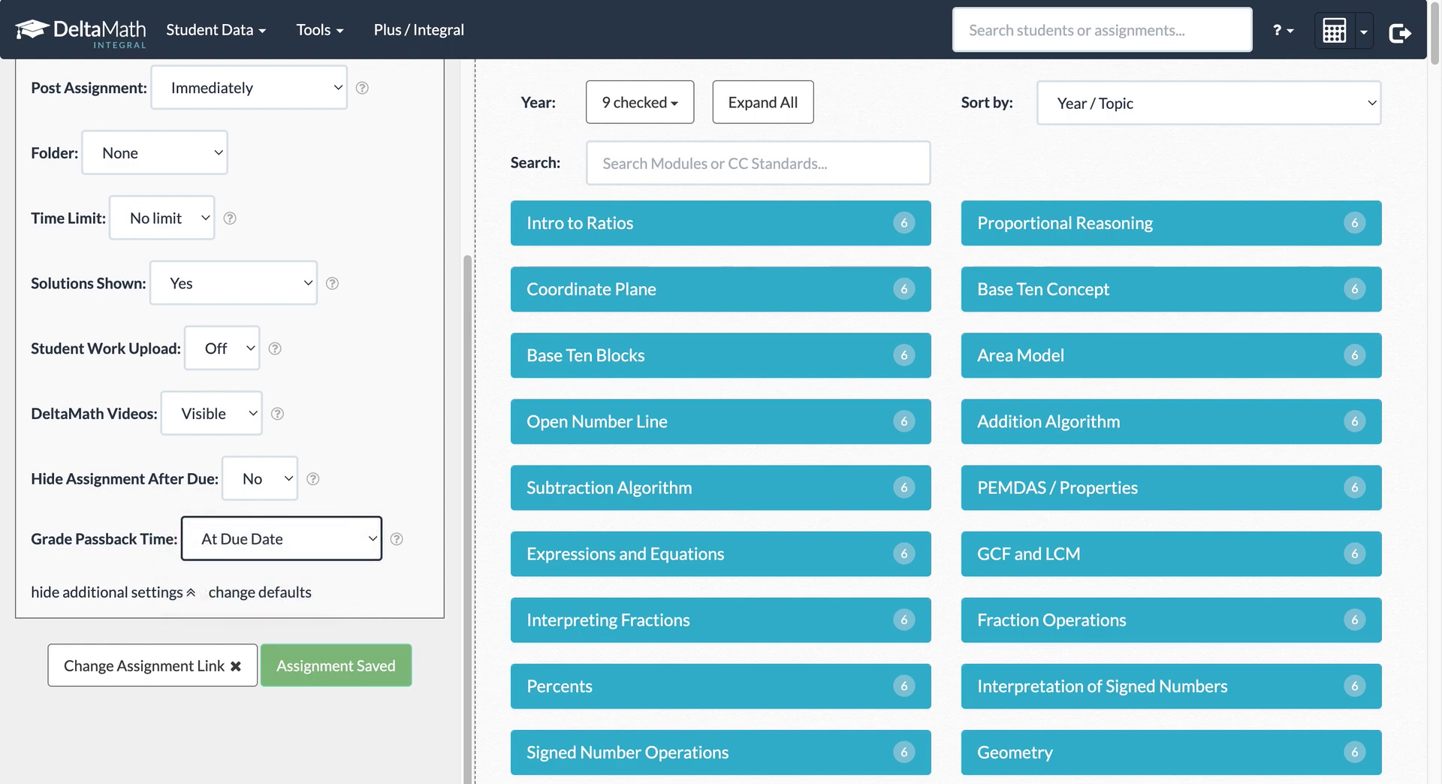